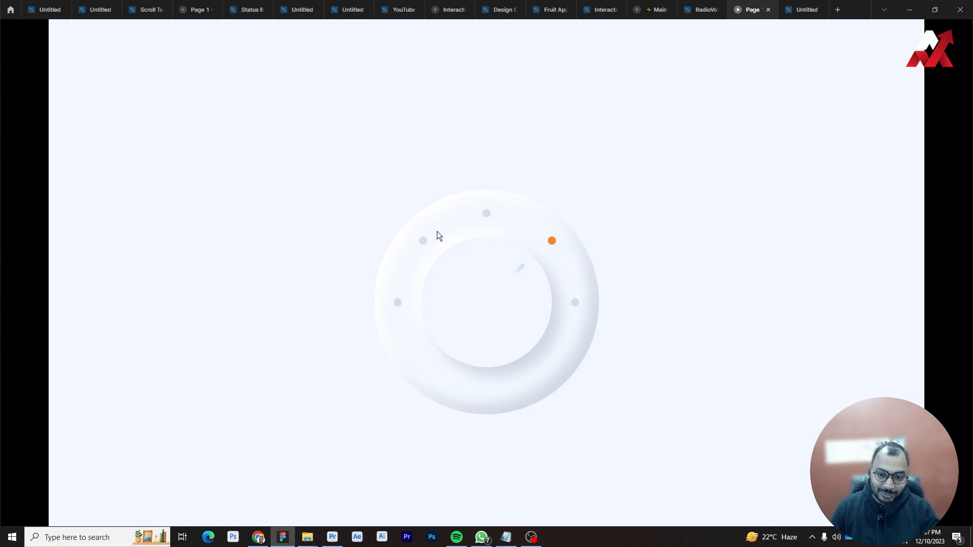
Test the volume dial prototype by switching the knob between its five indicator dots.
{"action": "left_click", "coordinate": [424, 242]}
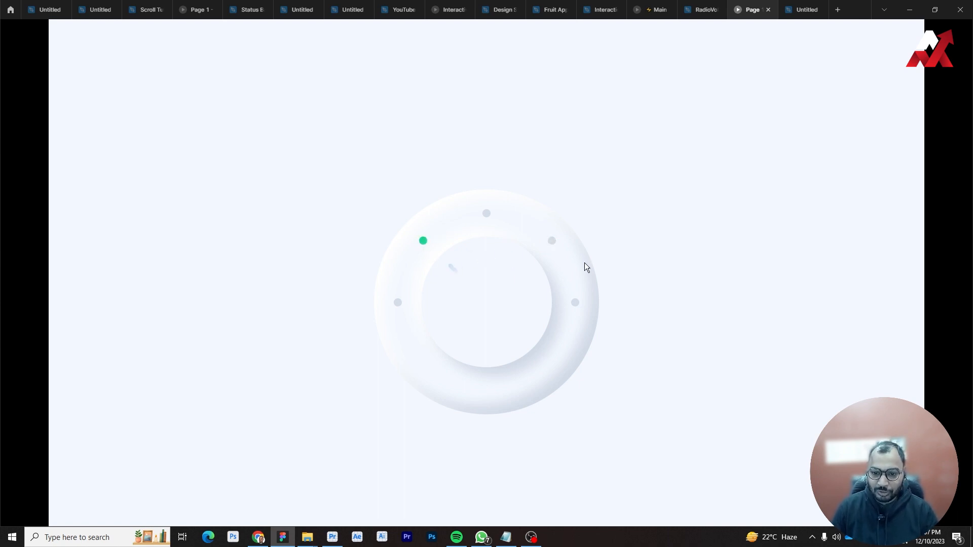
{"action": "left_click", "coordinate": [398, 304]}
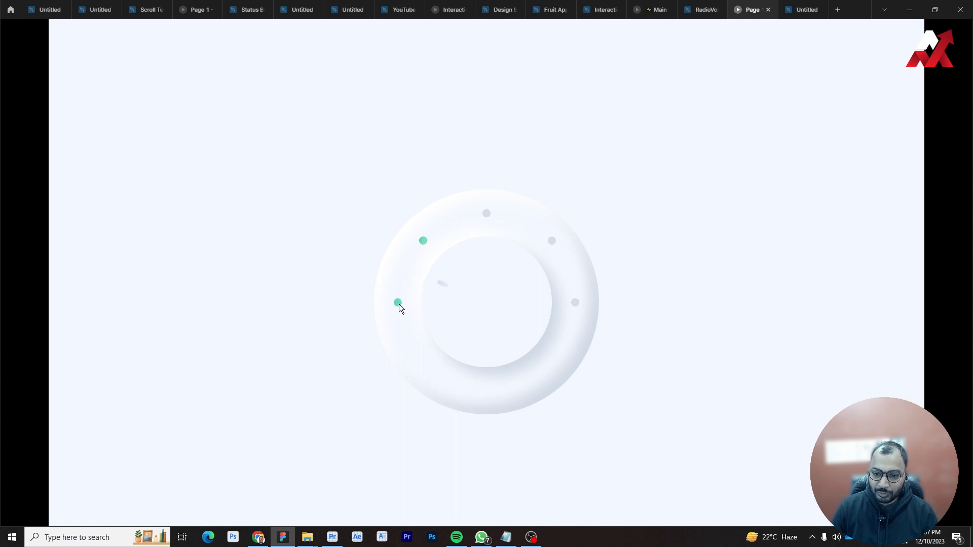
{"action": "left_click", "coordinate": [551, 243]}
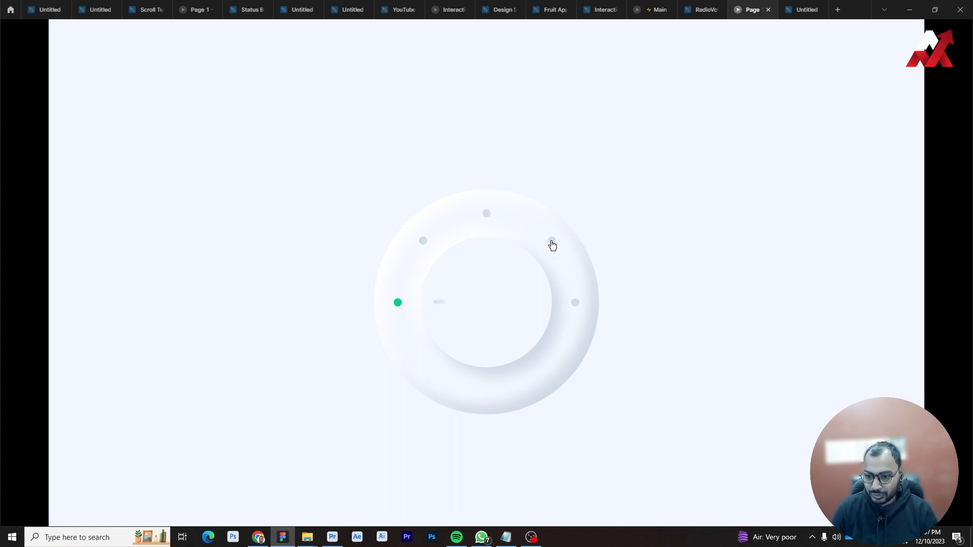
{"action": "left_click", "coordinate": [577, 303]}
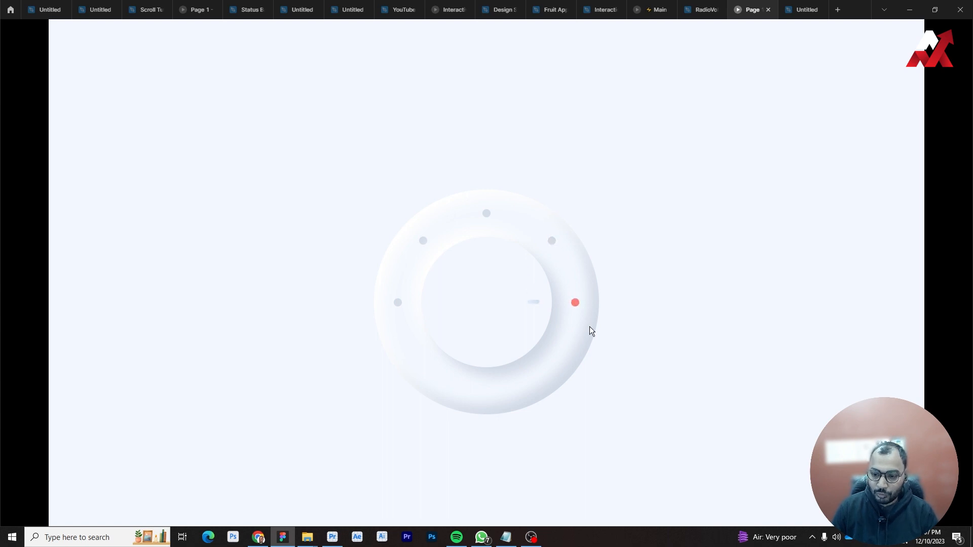
{"action": "left_click", "coordinate": [425, 243]}
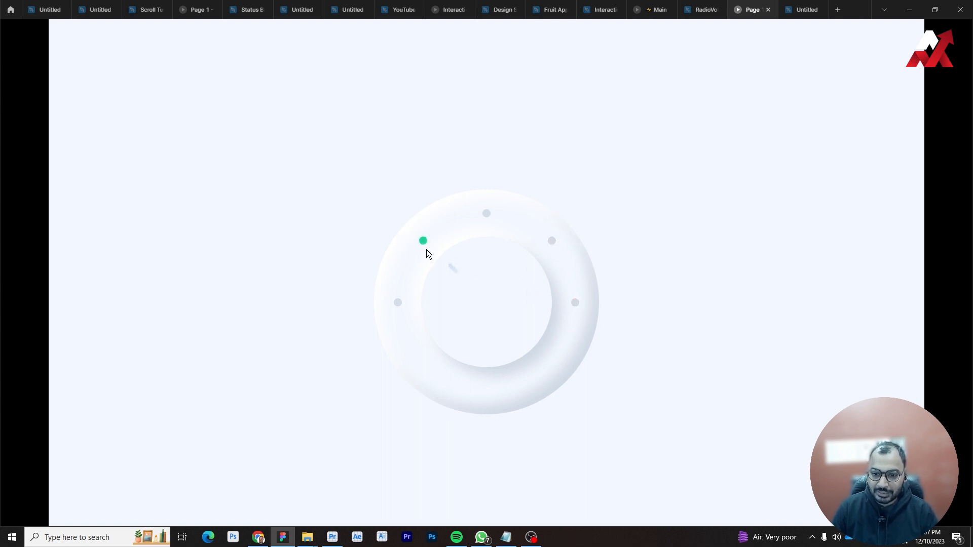
{"action": "left_click", "coordinate": [399, 305]}
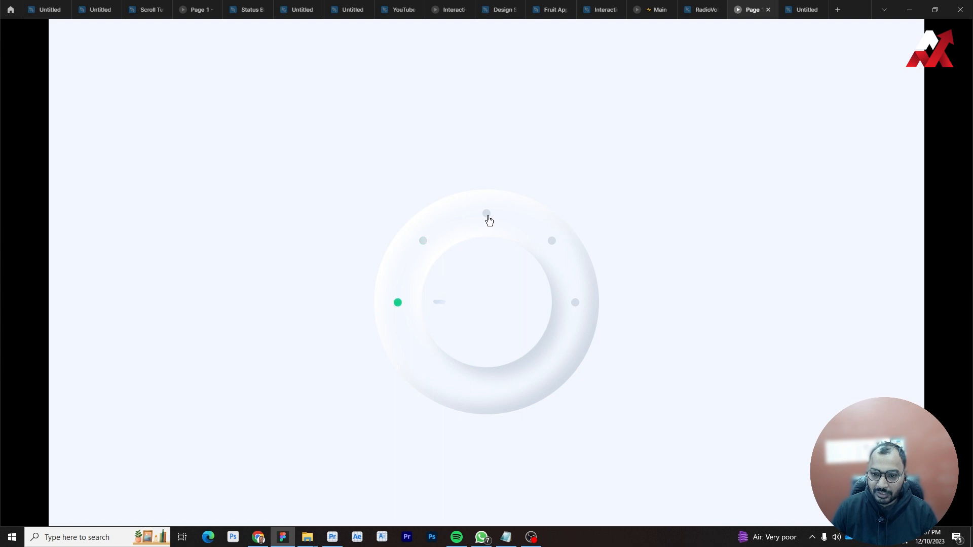
{"action": "left_click", "coordinate": [516, 225]}
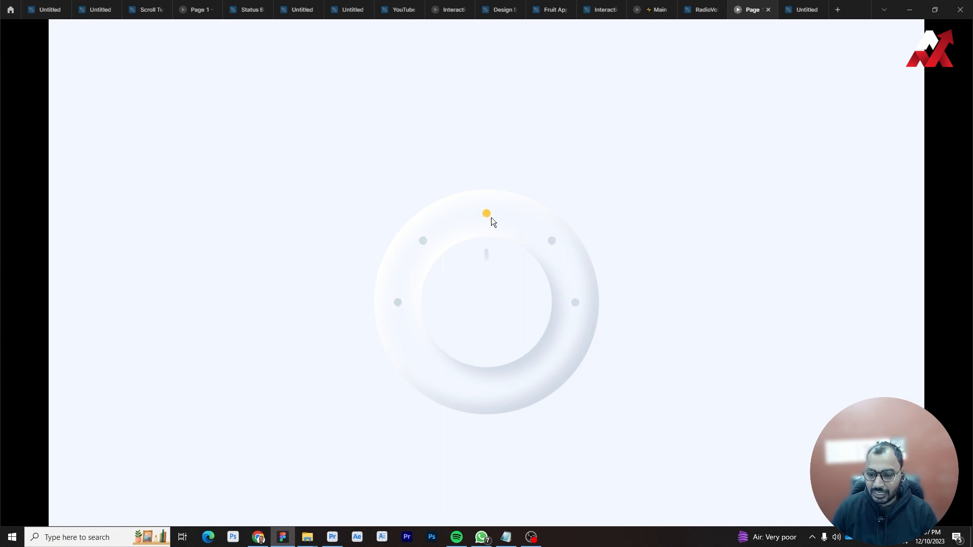
{"action": "left_click", "coordinate": [577, 269]}
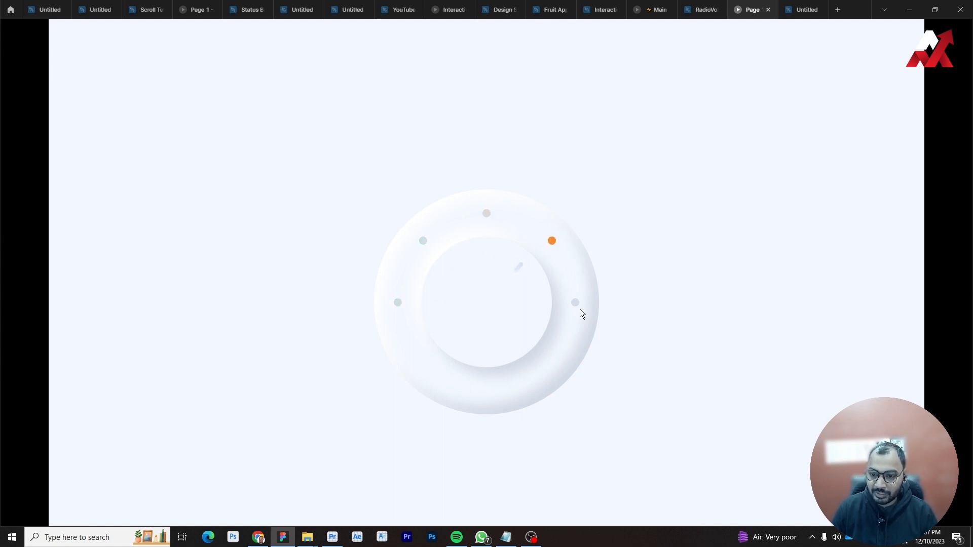
{"action": "left_click", "coordinate": [576, 307]}
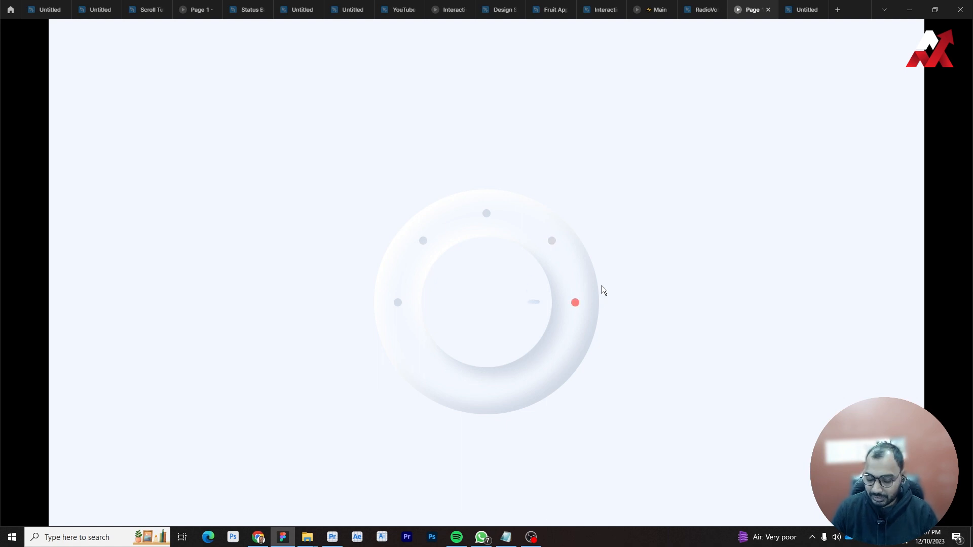
{"action": "left_click", "coordinate": [425, 245]}
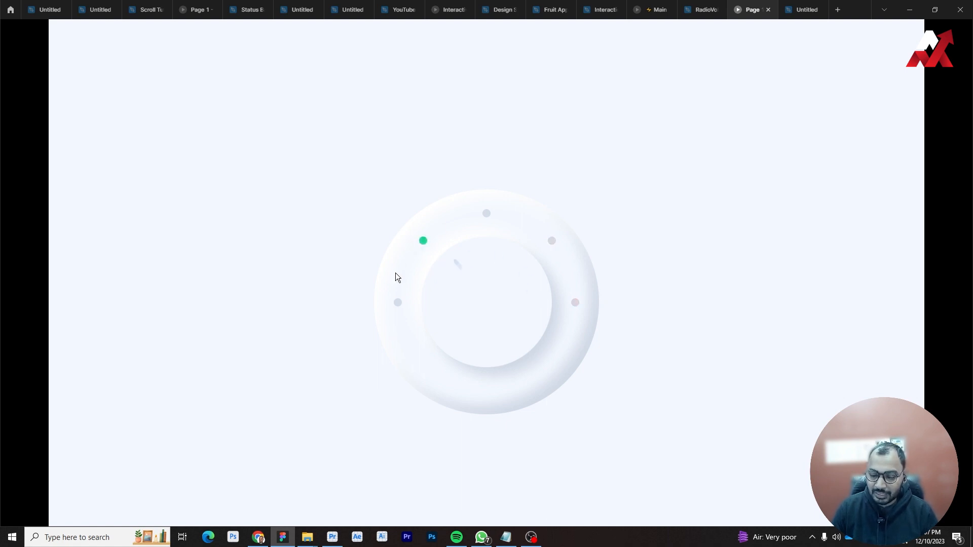
{"action": "left_click", "coordinate": [399, 305]}
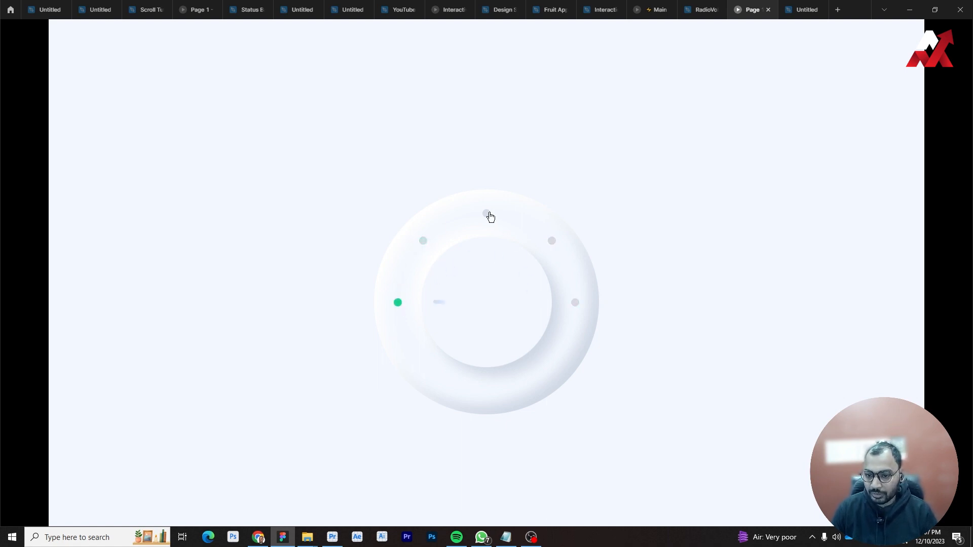
{"action": "left_click", "coordinate": [488, 215]}
{"action": "left_click", "coordinate": [553, 244]}
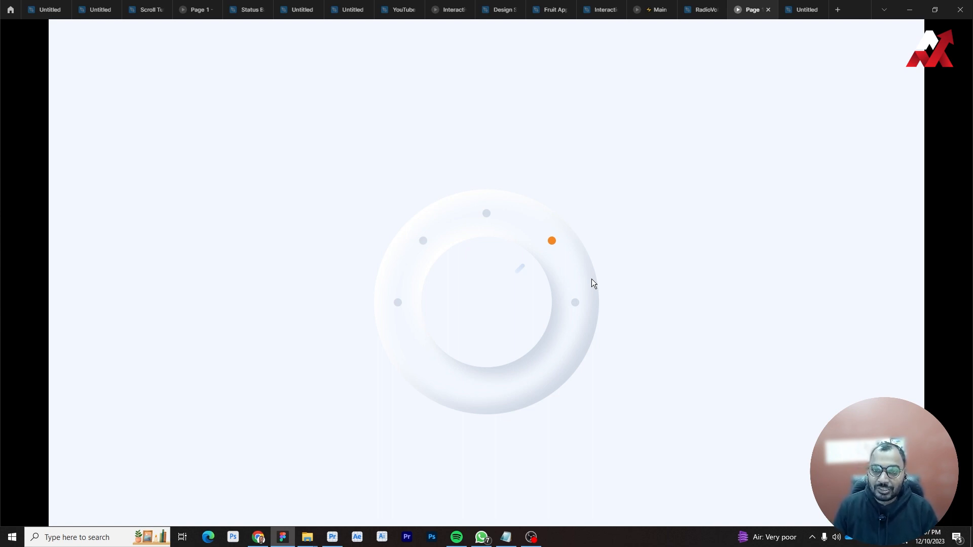
Go to the RadioVolumeControler design file and examine the prototype connections between the RadioButton component's variants.
{"action": "left_click", "coordinate": [701, 9]}
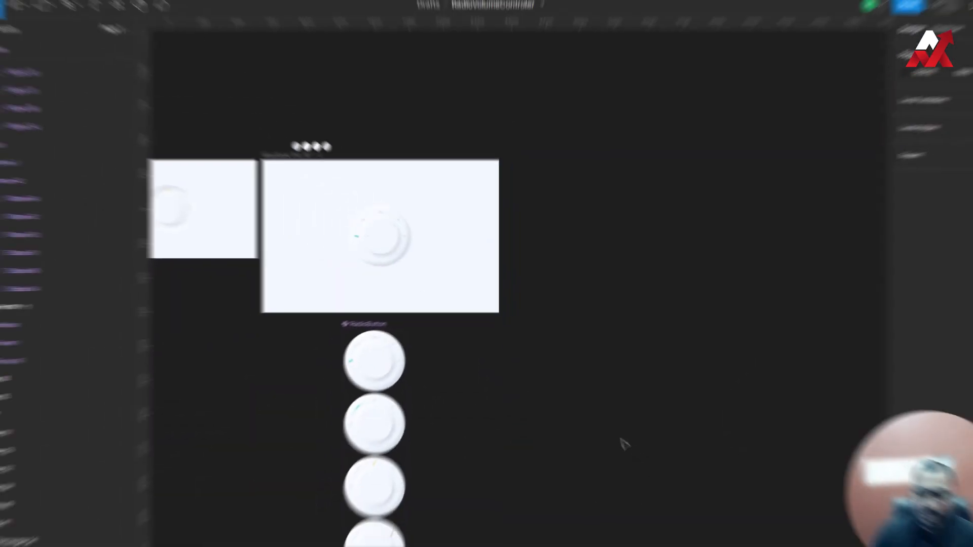
{"action": "left_click_drag", "start_coordinate": [592, 409], "coordinate": [552, 321]}
{"action": "left_click", "coordinate": [356, 233]}
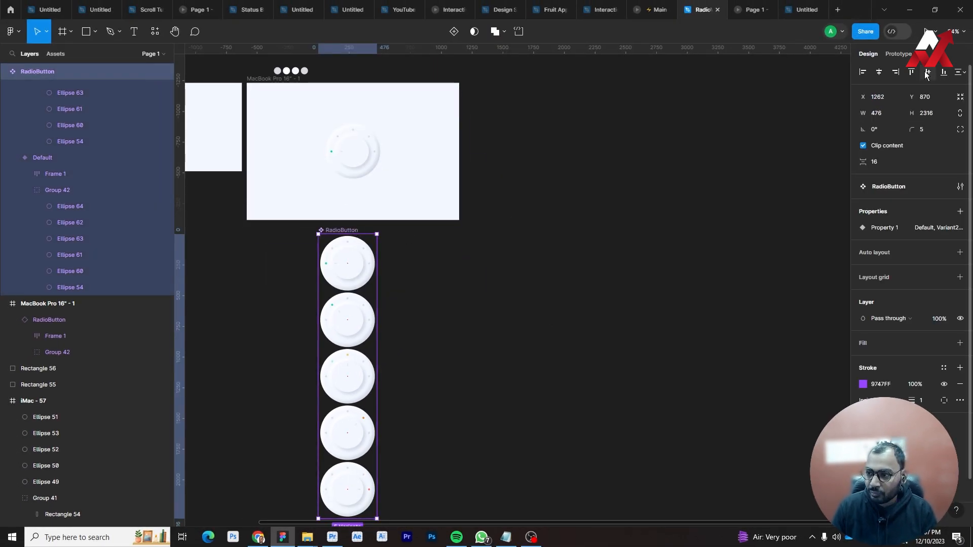
{"action": "key", "text": "shift+e"}
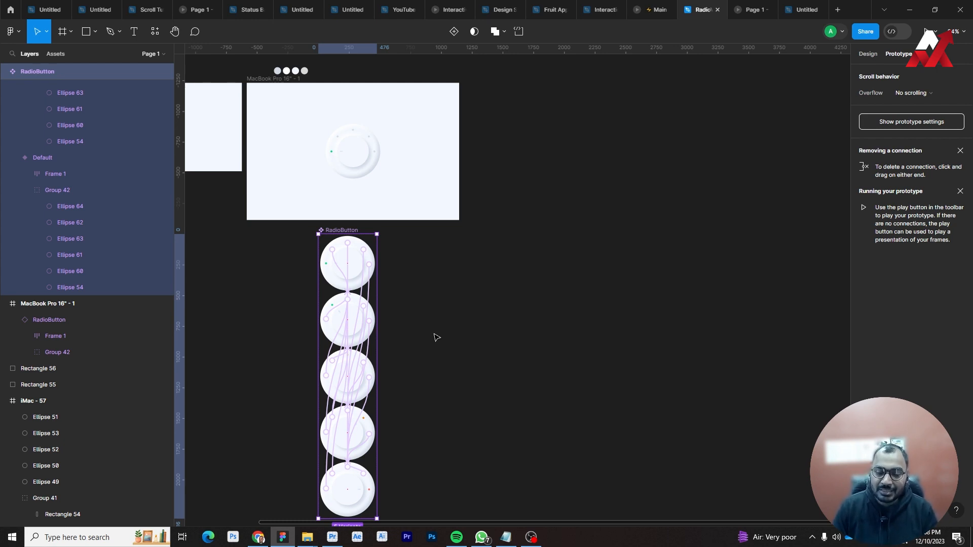
{"action": "left_click", "coordinate": [543, 233]}
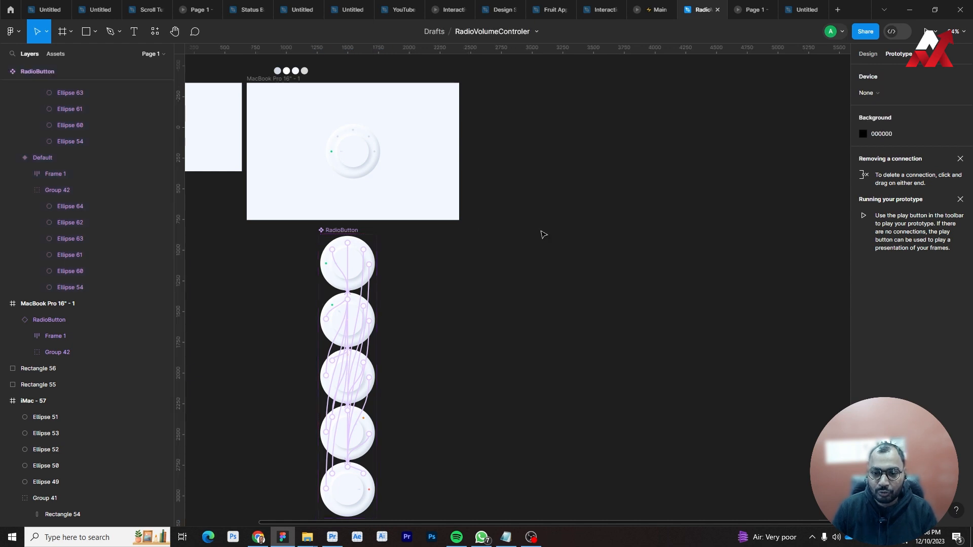
{"action": "left_click_drag", "start_coordinate": [543, 232], "coordinate": [548, 291]}
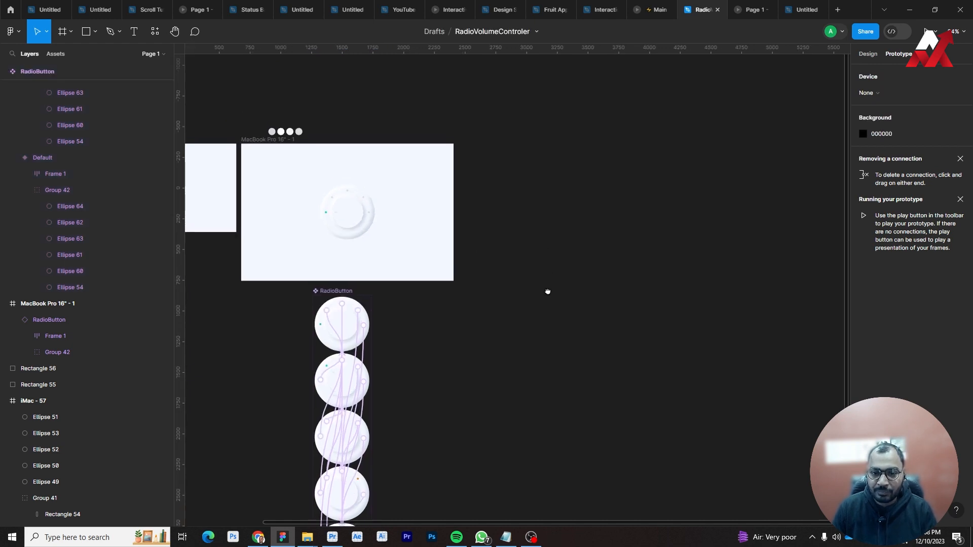
Add a MacBook Pro 14" frame (1512 × 982) and place it beside the MacBook Pro 16" frame with their upper edges aligned.
{"action": "left_click", "coordinate": [69, 41]}
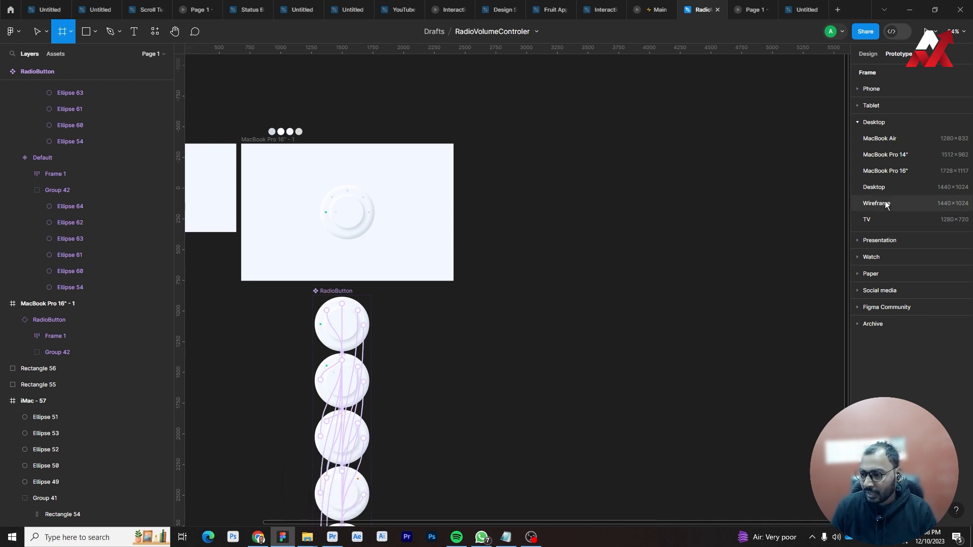
{"action": "left_click", "coordinate": [893, 155]}
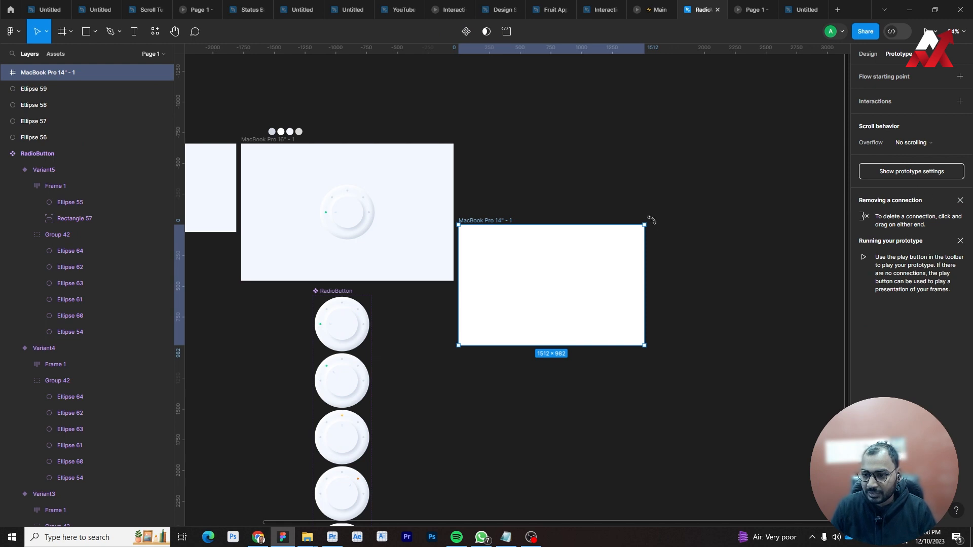
{"action": "left_click", "coordinate": [868, 54]}
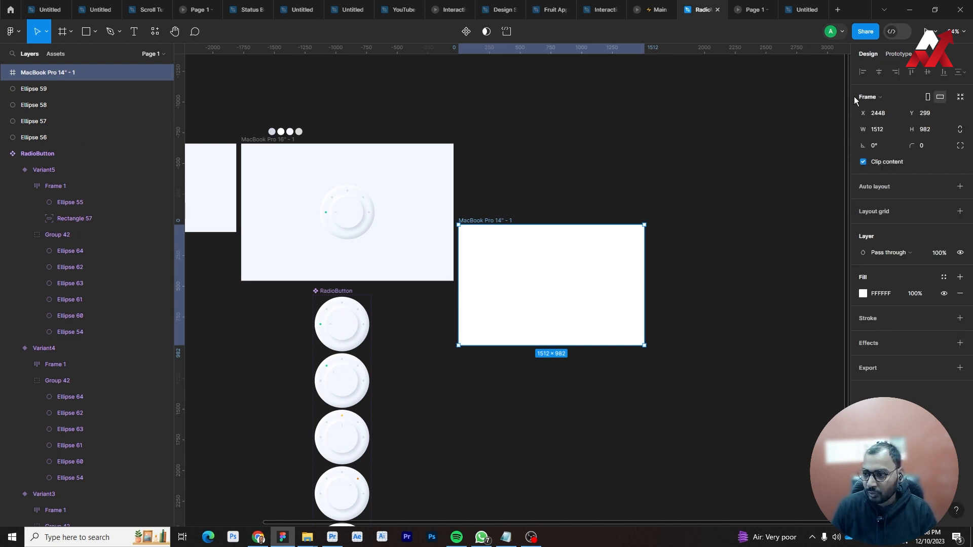
{"action": "left_click_drag", "start_coordinate": [506, 222], "coordinate": [502, 137]}
{"action": "left_click", "coordinate": [508, 130]}
{"action": "left_click_drag", "start_coordinate": [606, 216], "coordinate": [584, 241]}
{"action": "key", "text": "ctrl+z"}
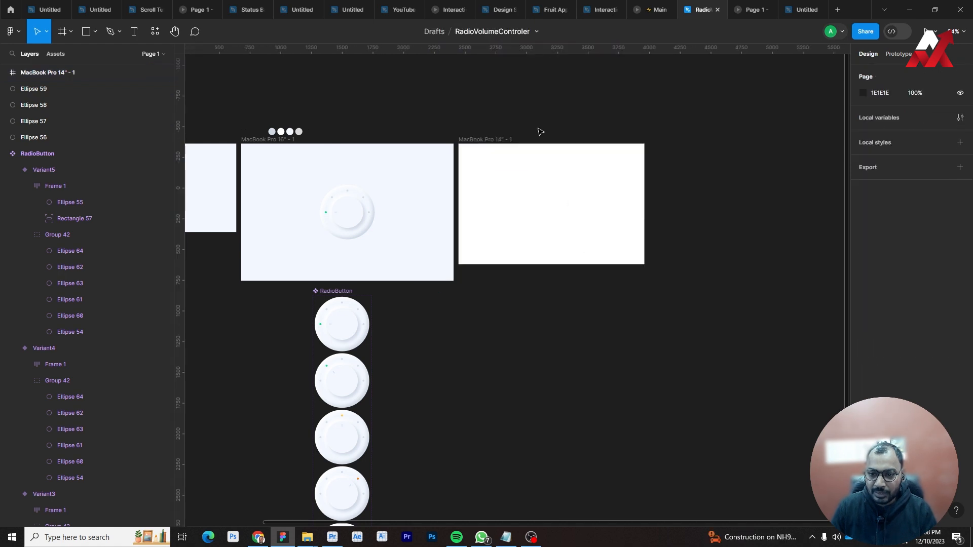
{"action": "left_click_drag", "start_coordinate": [496, 140], "coordinate": [521, 144]}
{"action": "left_click", "coordinate": [517, 134]}
Fill the MacBook Pro 14" frame with the colour F3F8FF sampled from the MacBook Pro 16" frame's background.
{"action": "left_click", "coordinate": [512, 140]}
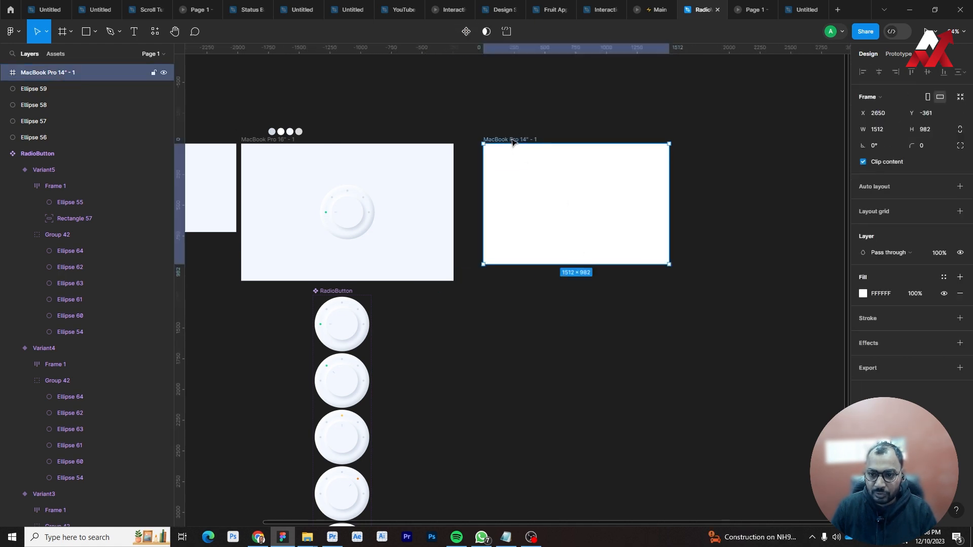
{"action": "key", "text": "i"}
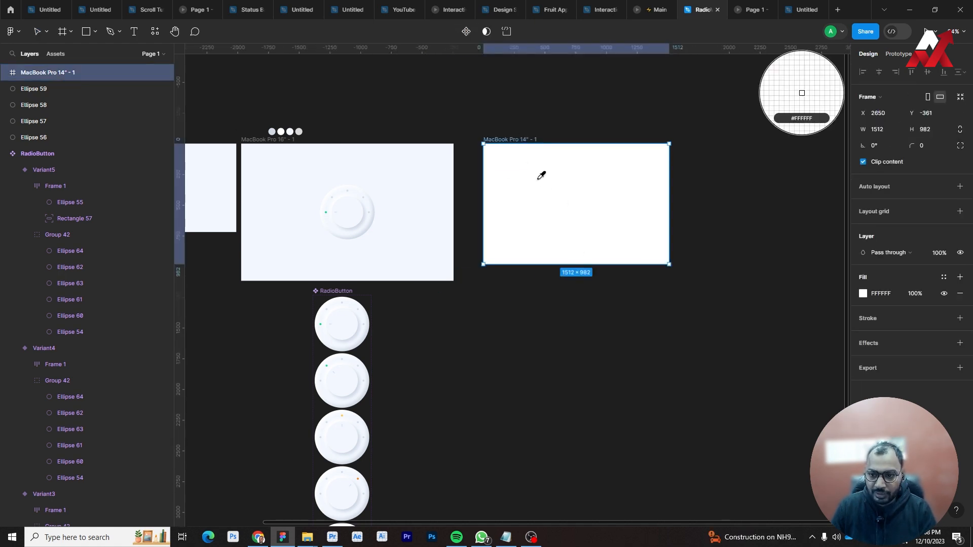
{"action": "left_click", "coordinate": [415, 153]}
{"action": "left_click", "coordinate": [602, 133]}
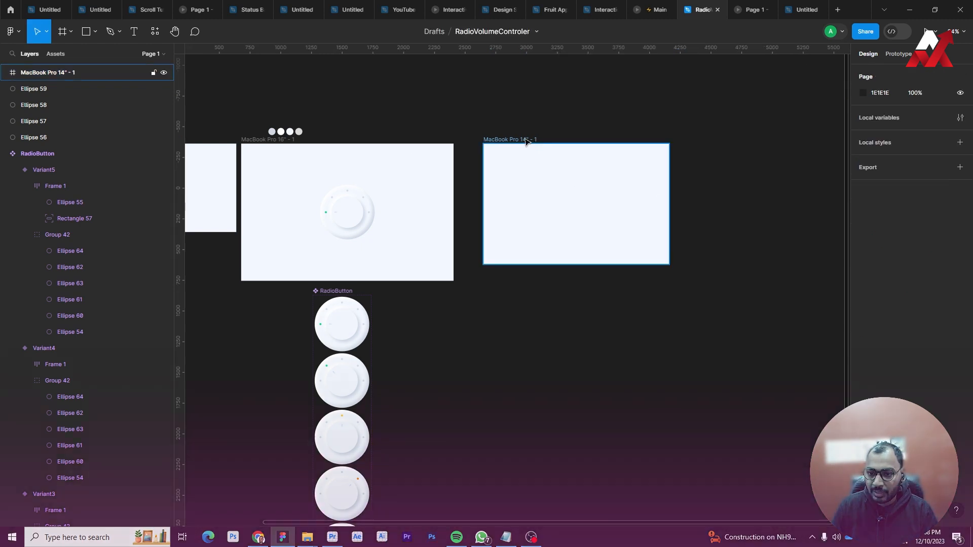
{"action": "left_click", "coordinate": [526, 141]}
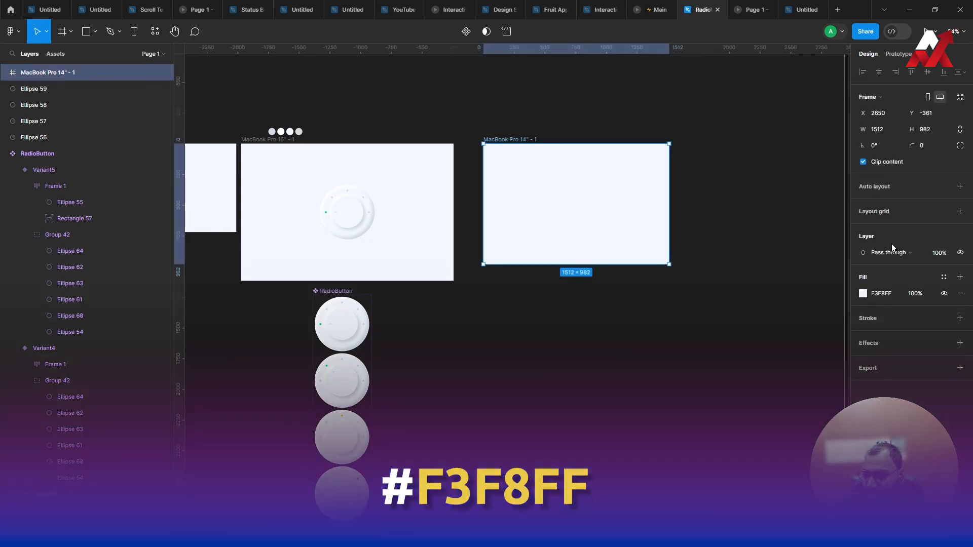
{"action": "left_click", "coordinate": [883, 294]}
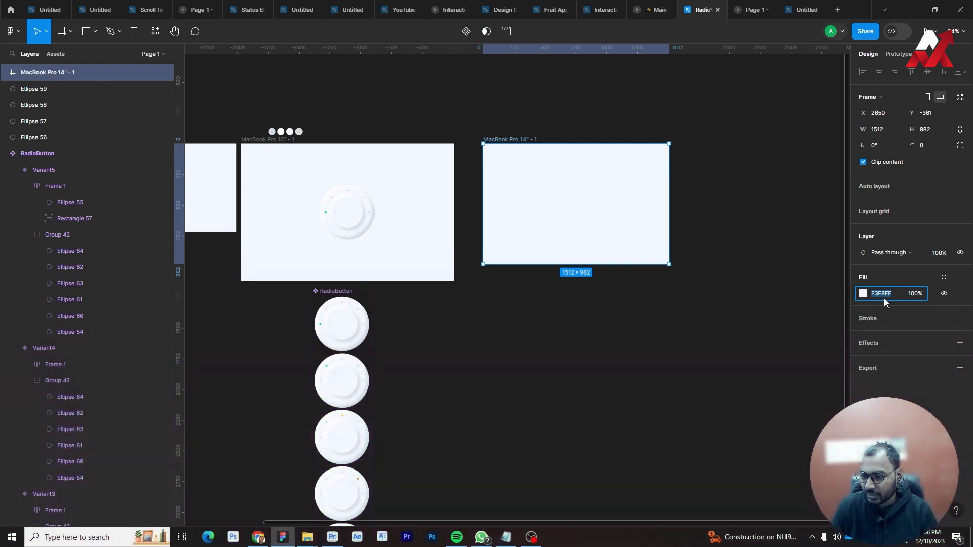
{"action": "left_click", "coordinate": [654, 316]}
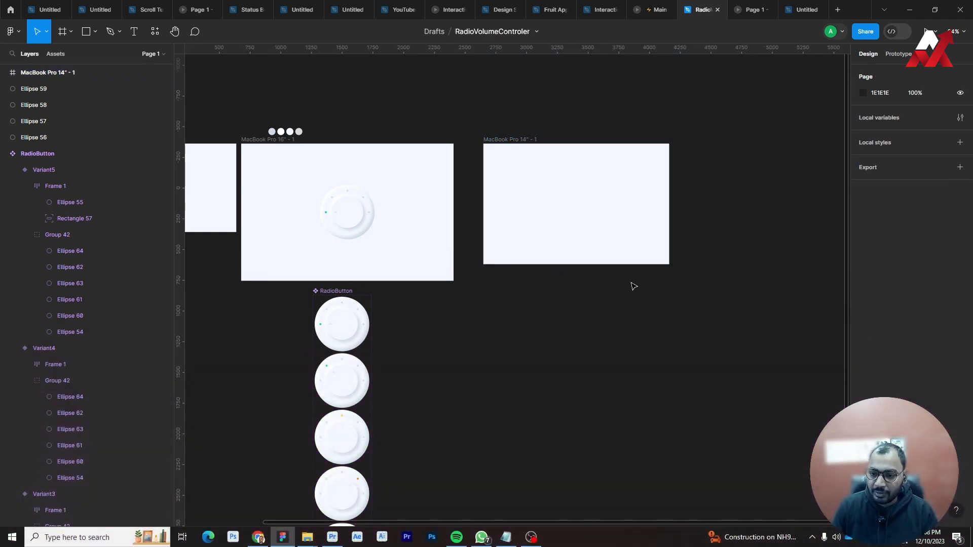
Move the MacBook Pro 14" frame closer to the MacBook Pro 16" frame, to about X 2527.
{"action": "left_click_drag", "start_coordinate": [532, 140], "coordinate": [520, 139]}
{"action": "left_click", "coordinate": [524, 130]}
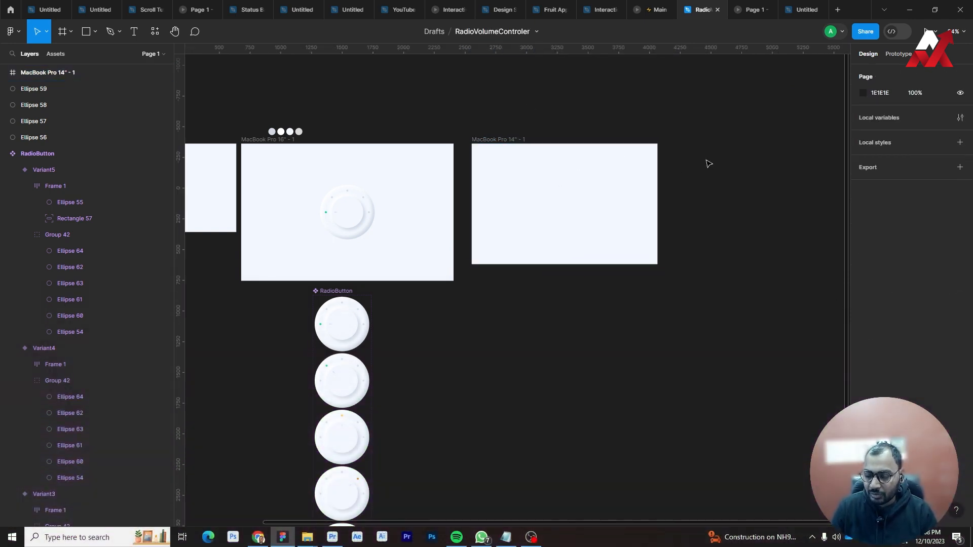
{"action": "left_click", "coordinate": [521, 142]}
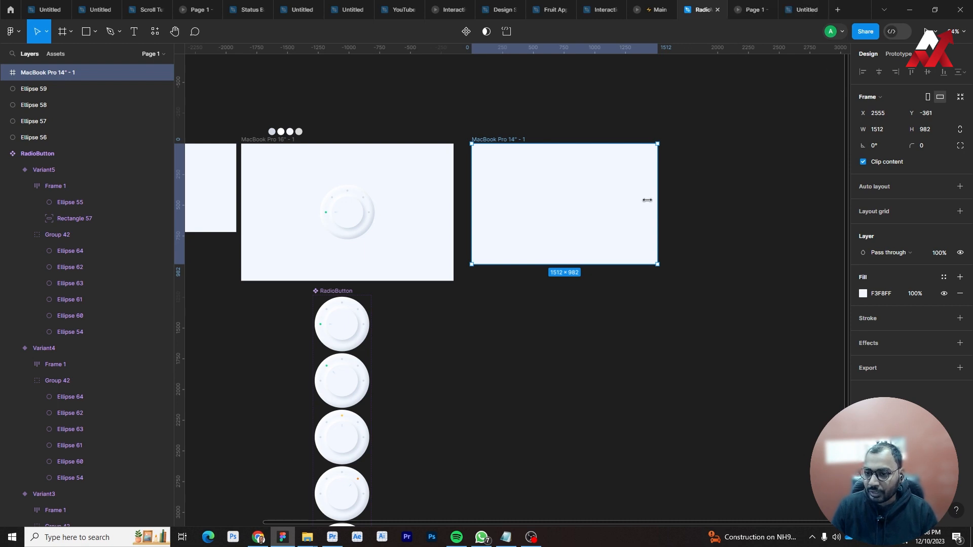
{"action": "left_click", "coordinate": [602, 133]}
{"action": "scroll", "coordinate": [587, 127], "scroll_direction": "up", "scroll_amount": 3}
{"action": "left_click", "coordinate": [440, 153]}
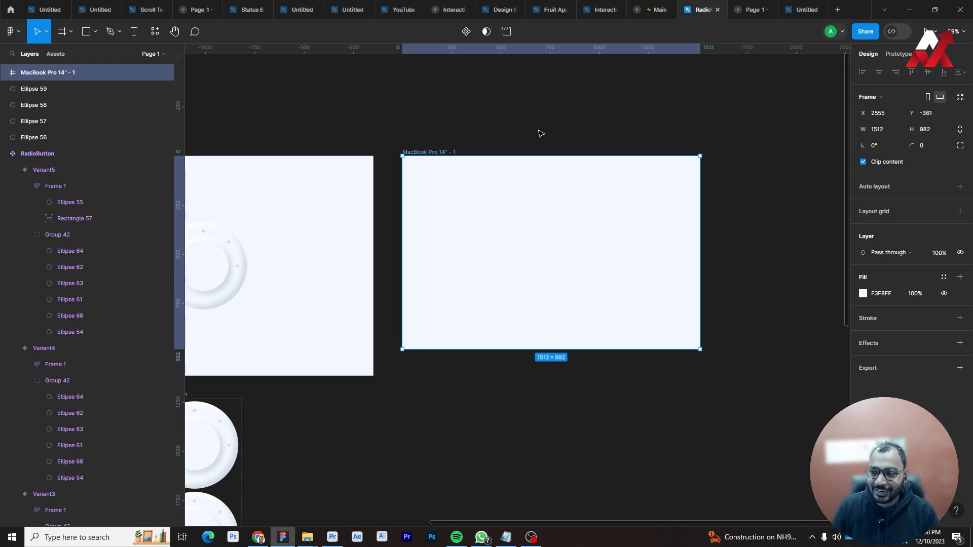
{"action": "left_click", "coordinate": [485, 146]}
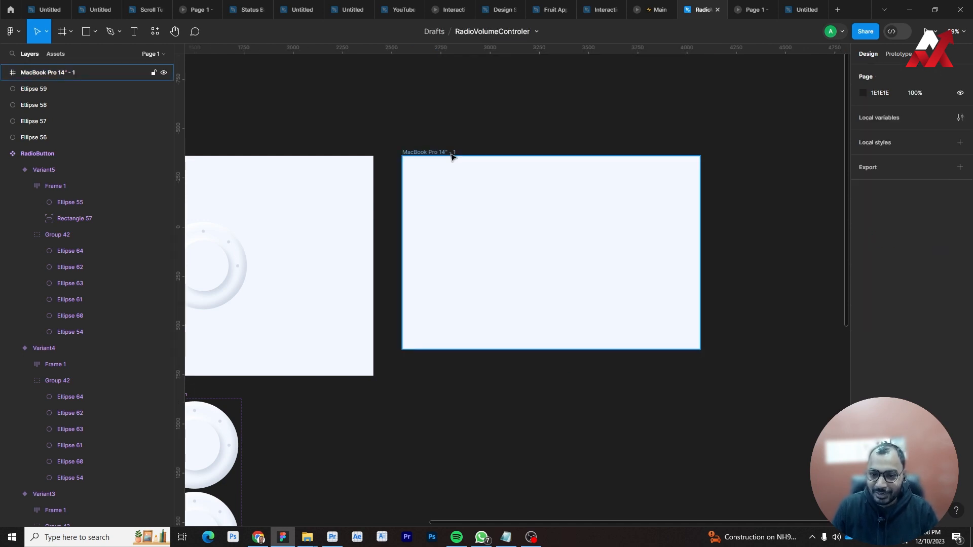
{"action": "left_click_drag", "start_coordinate": [432, 153], "coordinate": [426, 153]}
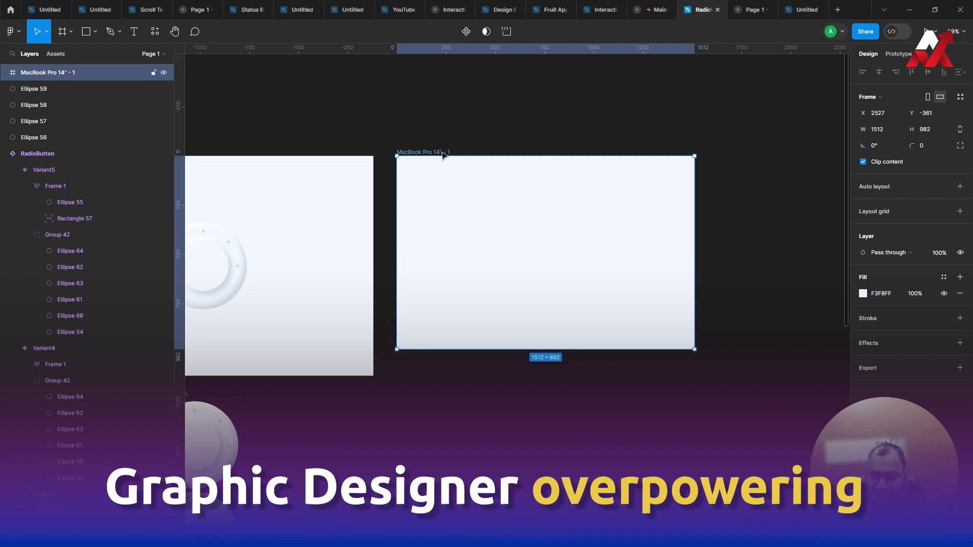
View the dial prototype, return to the RadioVolumeControler design file and delete the MacBook Pro 14" frame.
{"action": "left_click", "coordinate": [927, 31]}
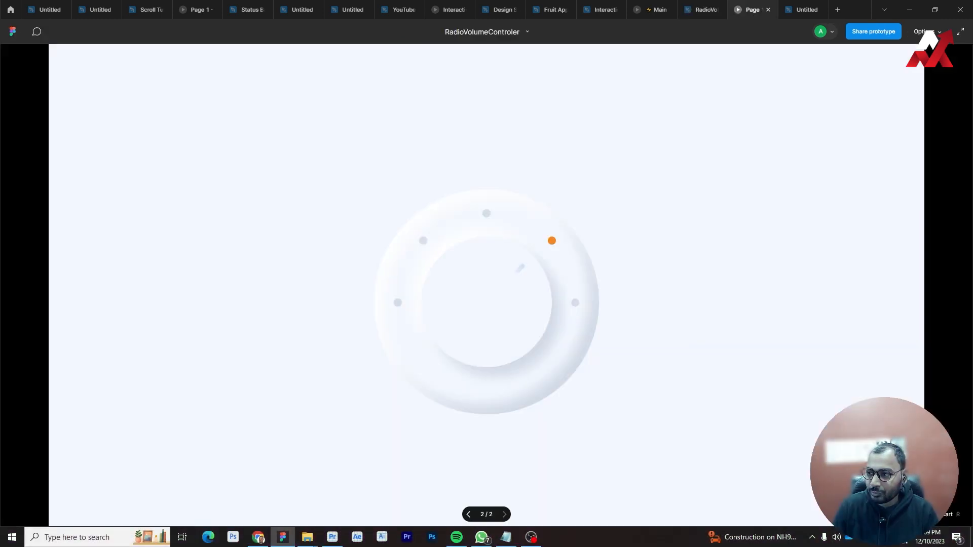
{"action": "left_click", "coordinate": [706, 10]}
{"action": "key", "text": "Delete"}
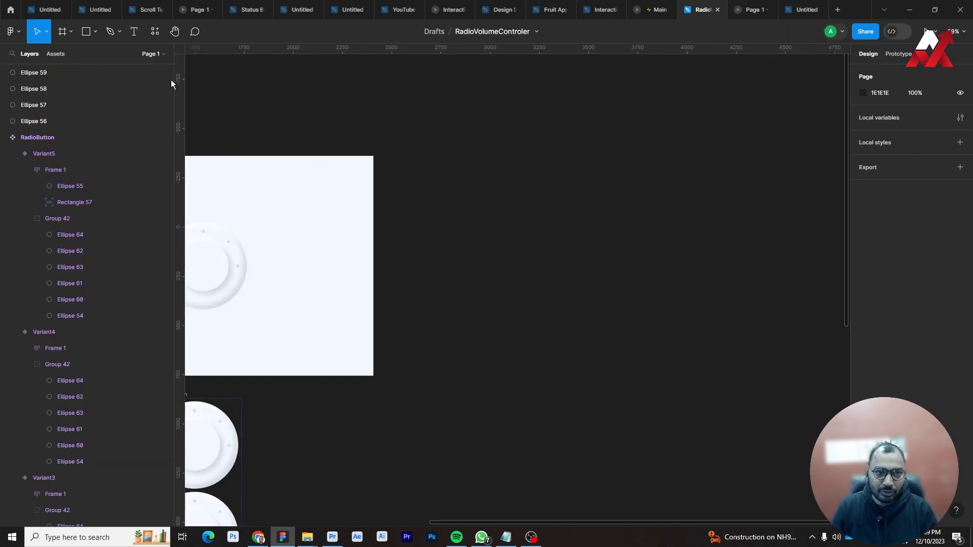
Collapse the RadioButton component's variants in the layer list.
{"action": "left_click", "coordinate": [5, 138]}
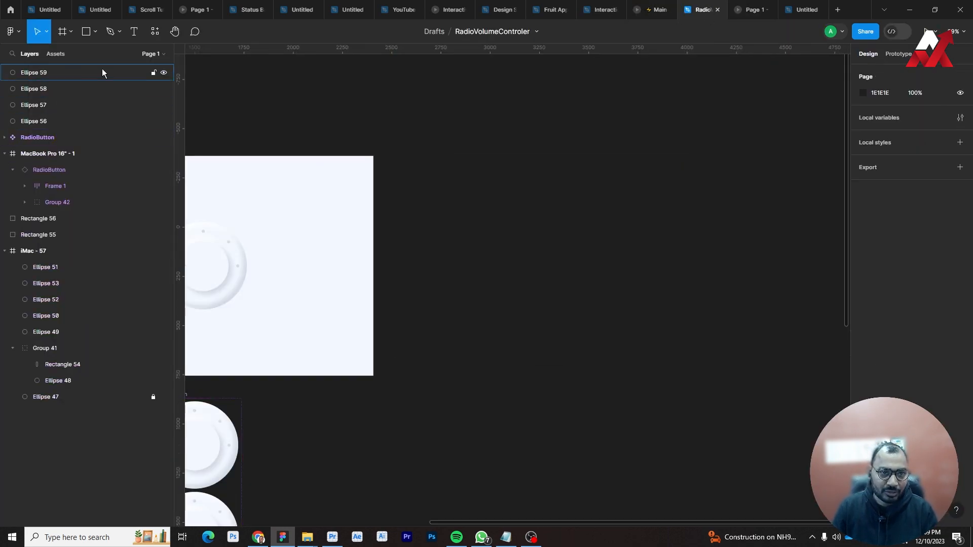
Add a second page to the file and paste the MacBook Pro 14" frame onto it.
{"action": "left_click", "coordinate": [162, 54]}
{"action": "left_click", "coordinate": [156, 76]}
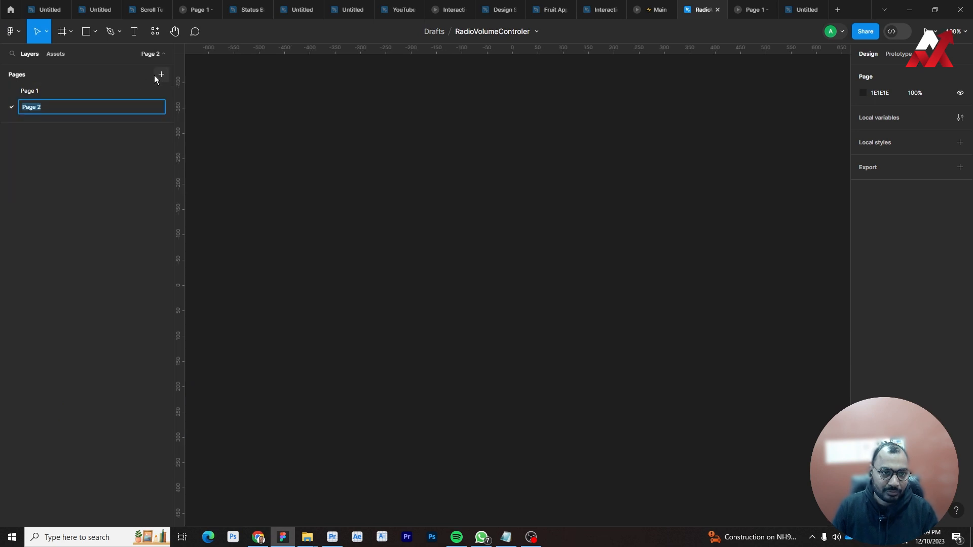
{"action": "key", "text": "Return"}
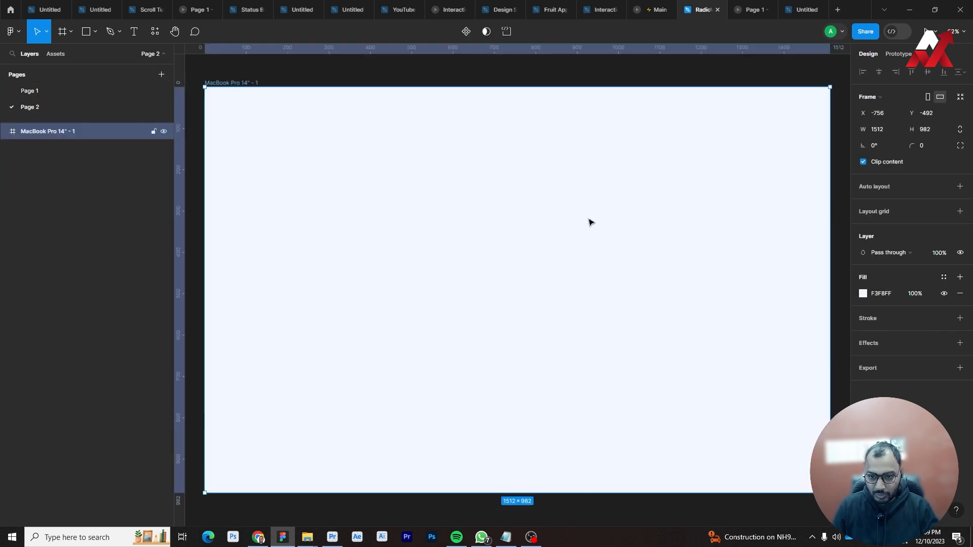
{"action": "key", "text": "ctrl+v"}
{"action": "left_click", "coordinate": [569, 120]}
{"action": "left_click_drag", "start_coordinate": [581, 120], "coordinate": [544, 131]}
{"action": "left_click", "coordinate": [333, 137]}
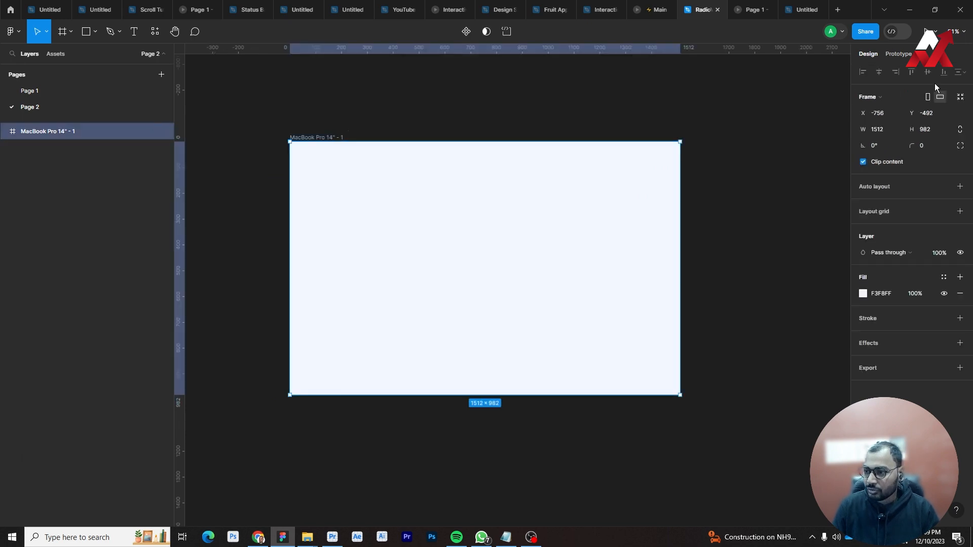
Run the prototype preview from the MacBook Pro 14" frame and return to the design file.
{"action": "left_click", "coordinate": [900, 60]}
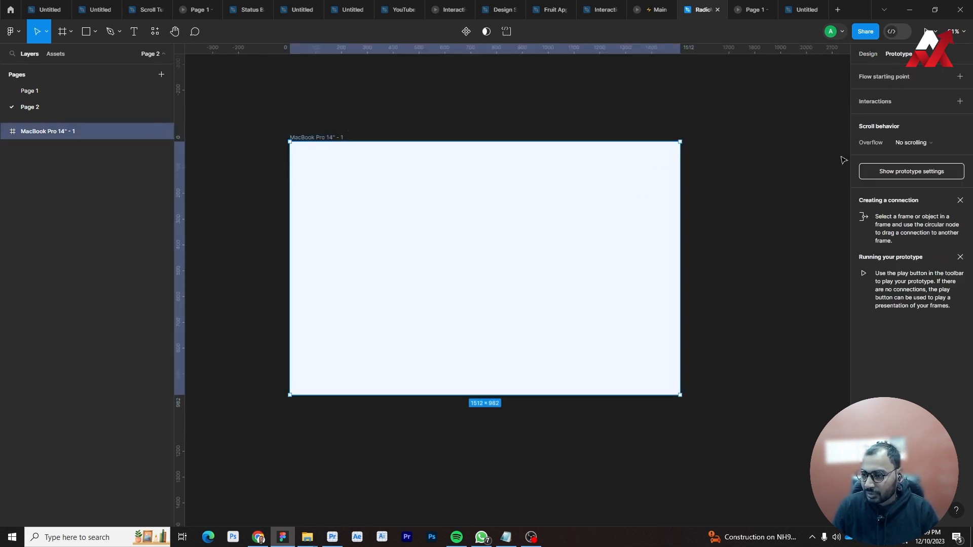
{"action": "left_click", "coordinate": [925, 31]}
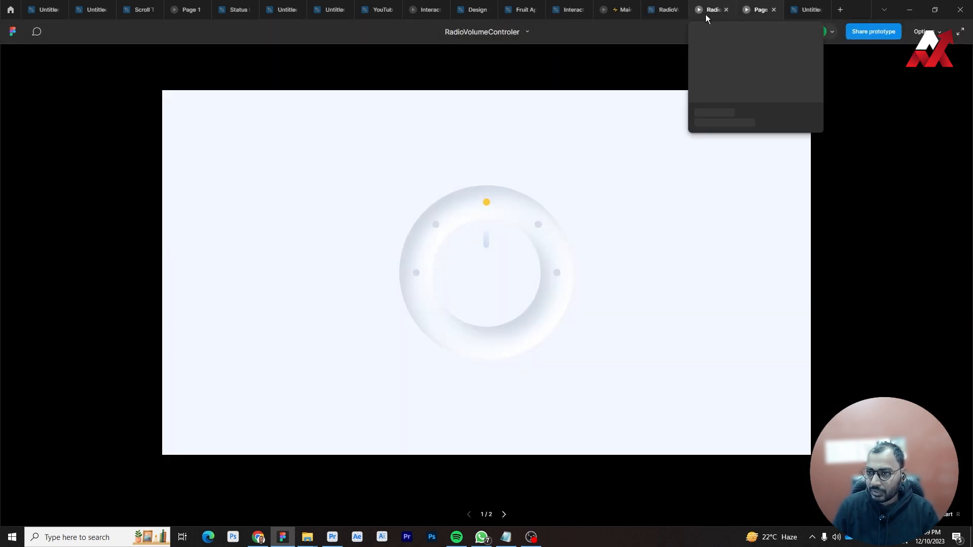
{"action": "left_click", "coordinate": [654, 8]}
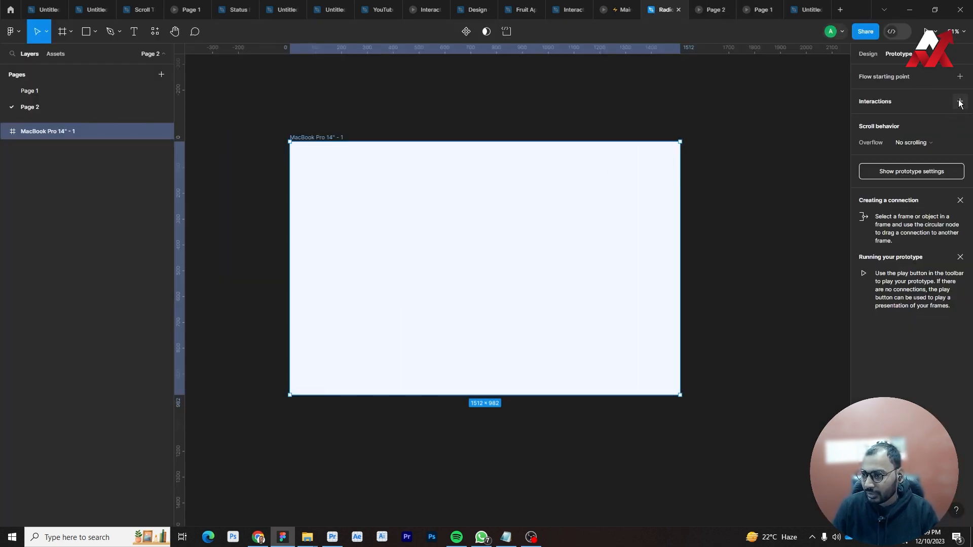
Set the prototype's device to MacBook Pro 14" in the prototype settings.
{"action": "left_click", "coordinate": [936, 172]}
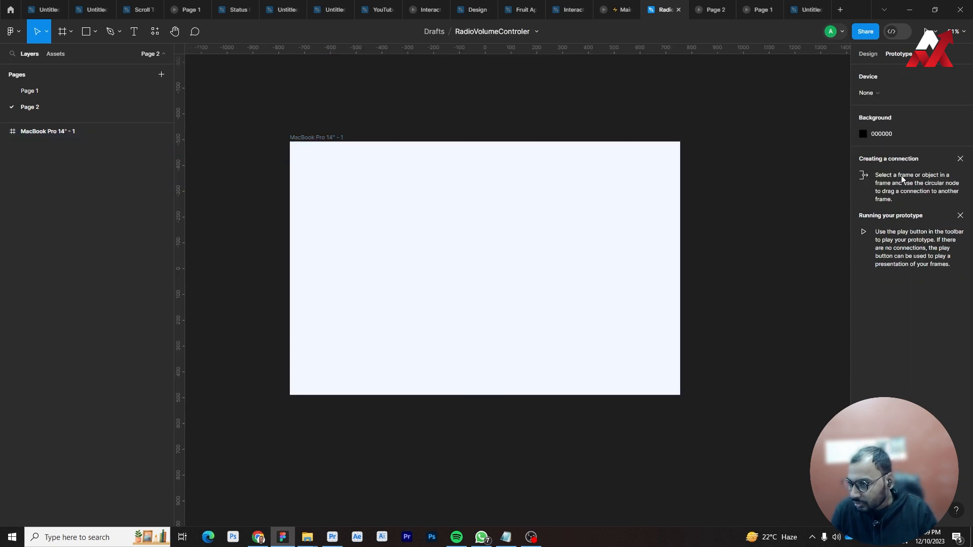
{"action": "left_click", "coordinate": [873, 94]}
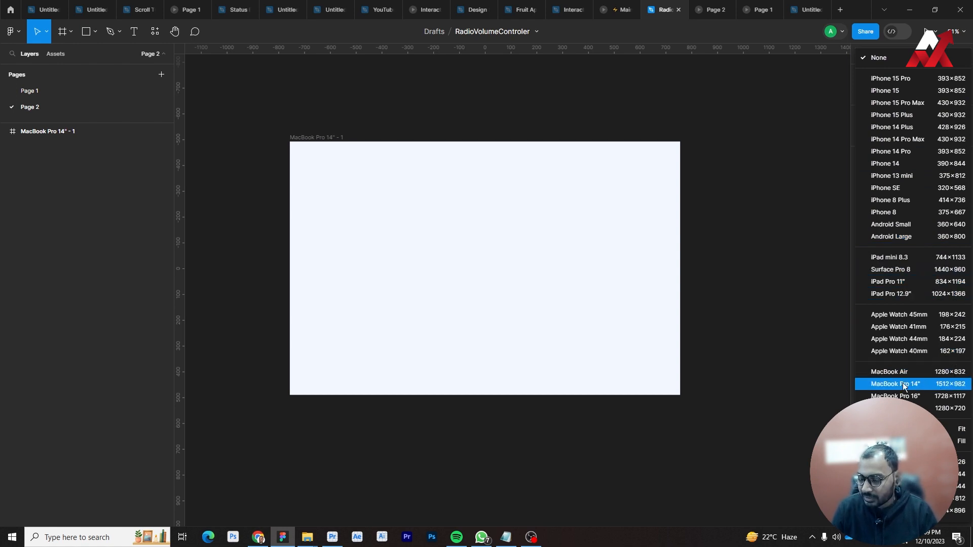
{"action": "left_click", "coordinate": [949, 391]}
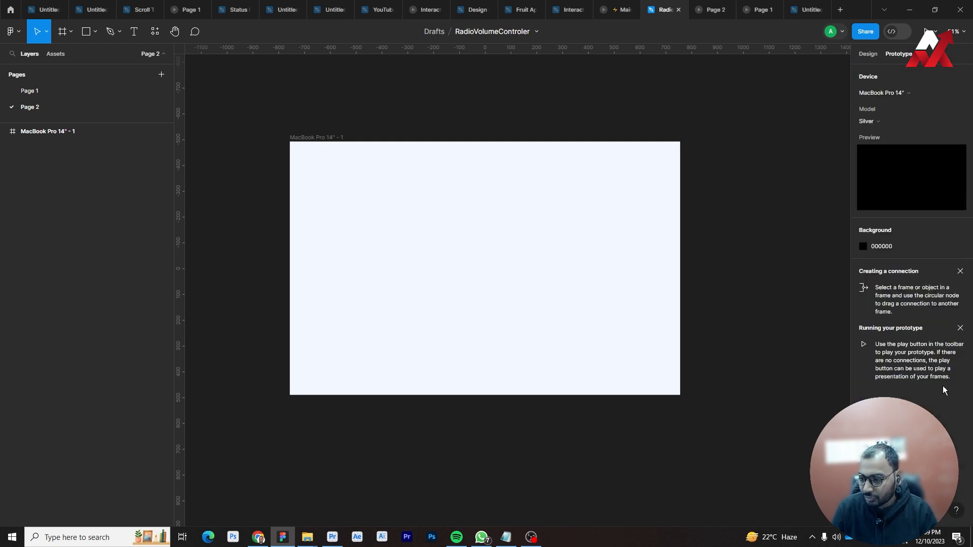
View Page 2's running prototype in its device mockup, then return to the design file and close the preview.
{"action": "left_click", "coordinate": [753, 9]}
{"action": "left_click", "coordinate": [702, 11]}
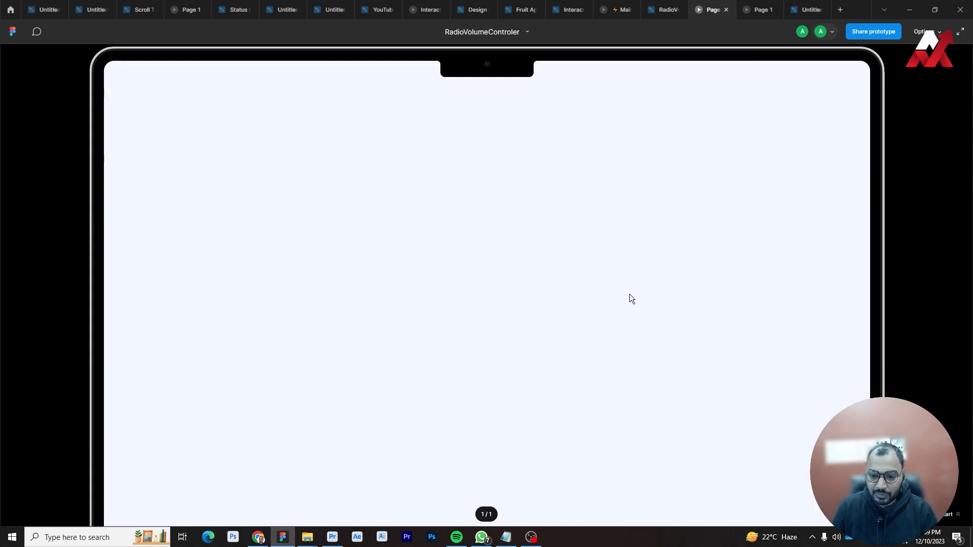
{"action": "left_click", "coordinate": [663, 11]}
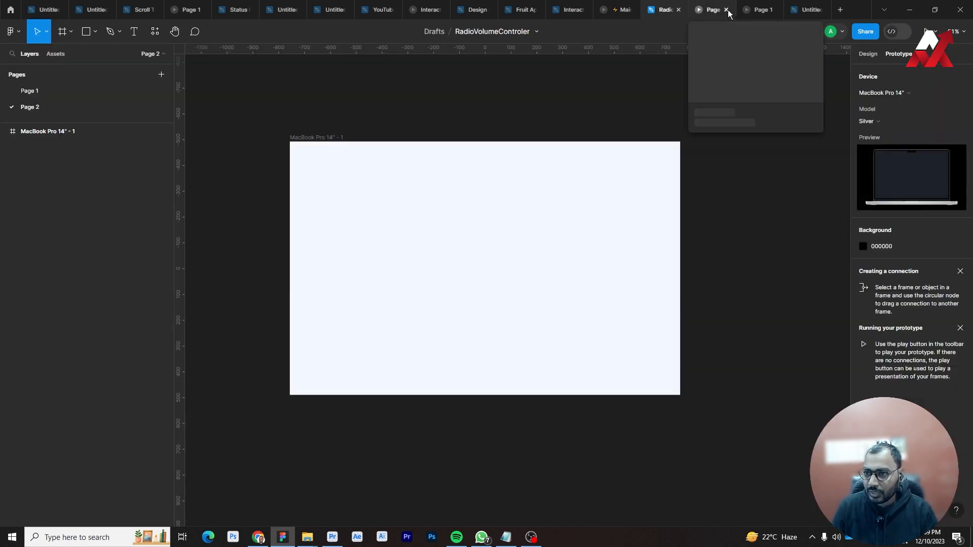
{"action": "left_click", "coordinate": [727, 10]}
Run the preview again from the MacBook Pro 14" frame, then return to the file's design properties.
{"action": "left_click", "coordinate": [311, 134]}
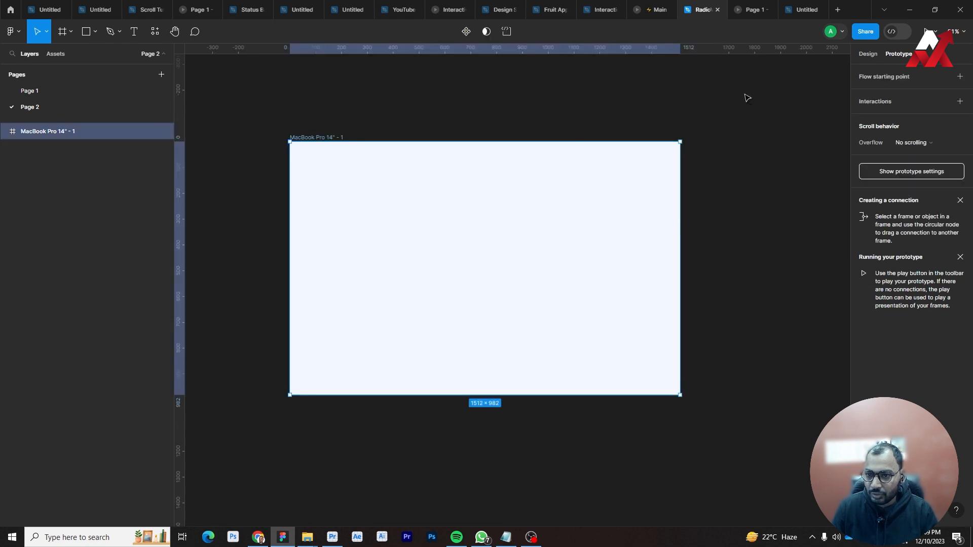
{"action": "left_click", "coordinate": [927, 32]}
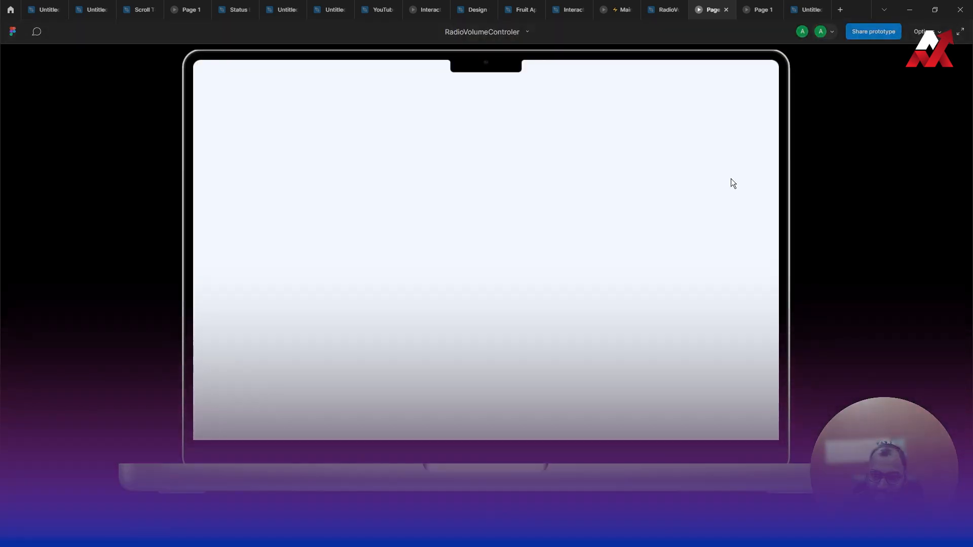
{"action": "left_click", "coordinate": [666, 10]}
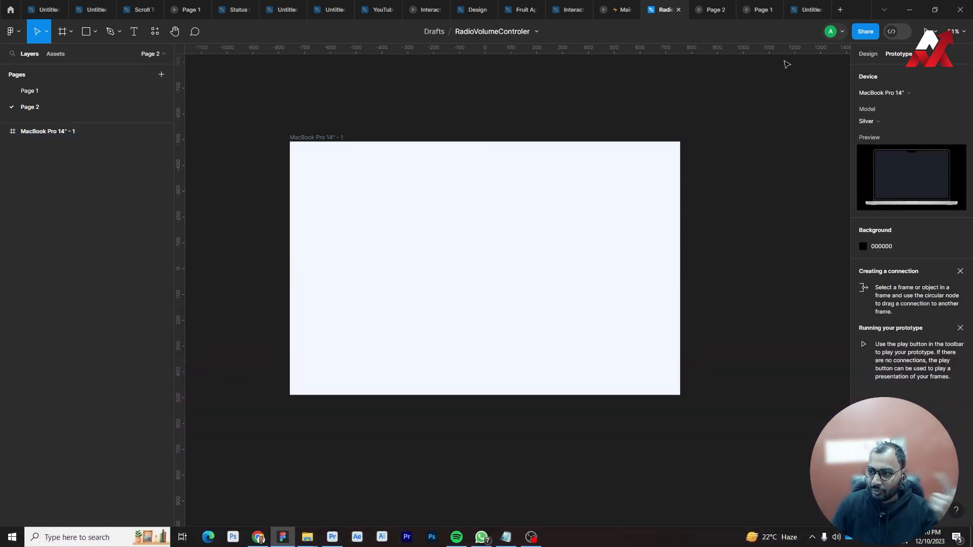
{"action": "left_click", "coordinate": [869, 54]}
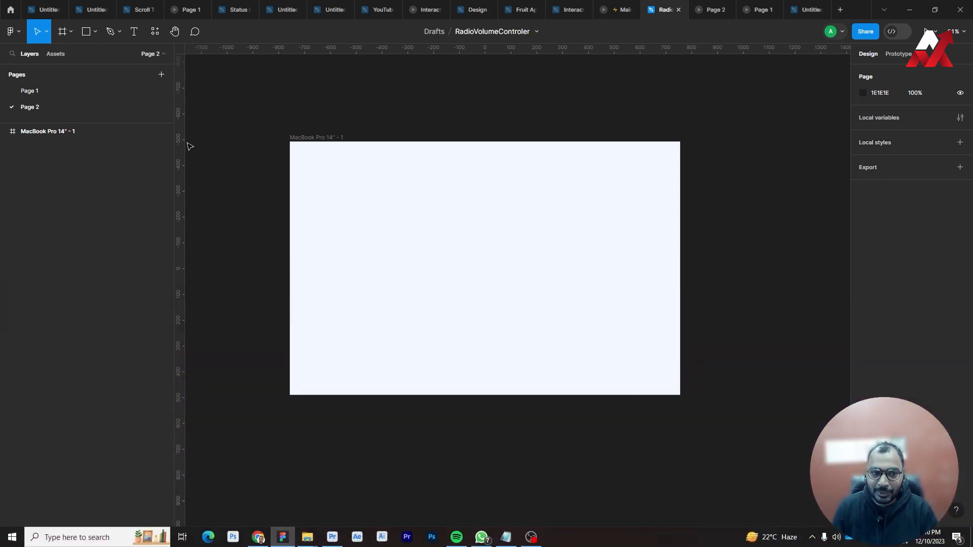
{"action": "left_click", "coordinate": [347, 140]}
{"action": "left_click", "coordinate": [413, 115]}
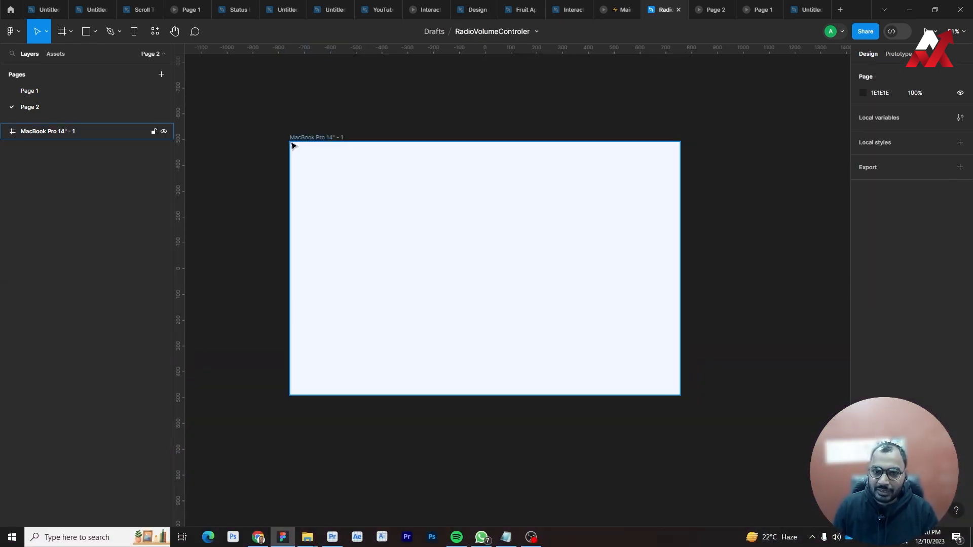
{"action": "left_click", "coordinate": [299, 138]}
{"action": "left_click", "coordinate": [551, 104]}
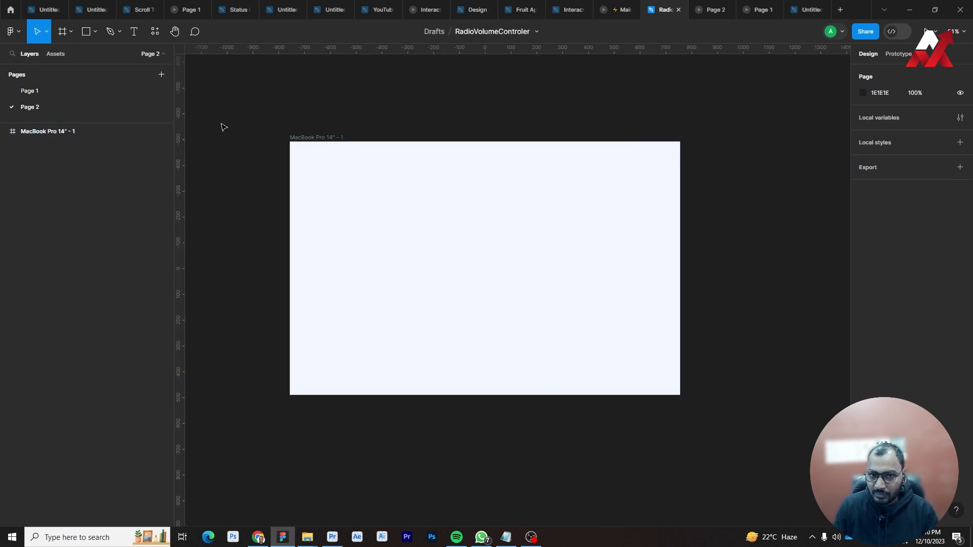
{"action": "left_click", "coordinate": [325, 139]}
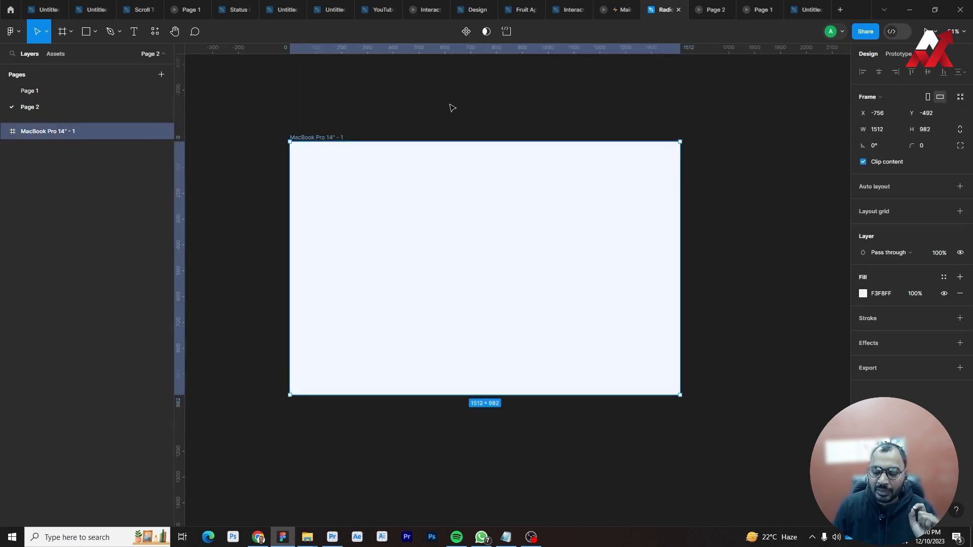
{"action": "left_click", "coordinate": [333, 108]}
Draw a circle about 471 × 471 in the MacBook Pro 14" frame and centre it horizontally and vertically.
{"action": "left_click", "coordinate": [95, 32]}
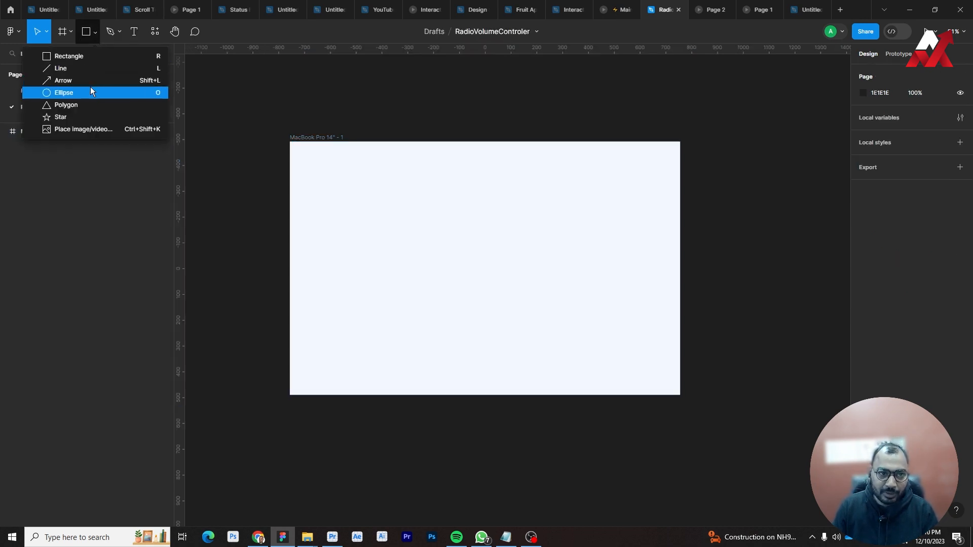
{"action": "left_click", "coordinate": [90, 87]}
{"action": "left_click_drag", "start_coordinate": [430, 222], "coordinate": [552, 298]}
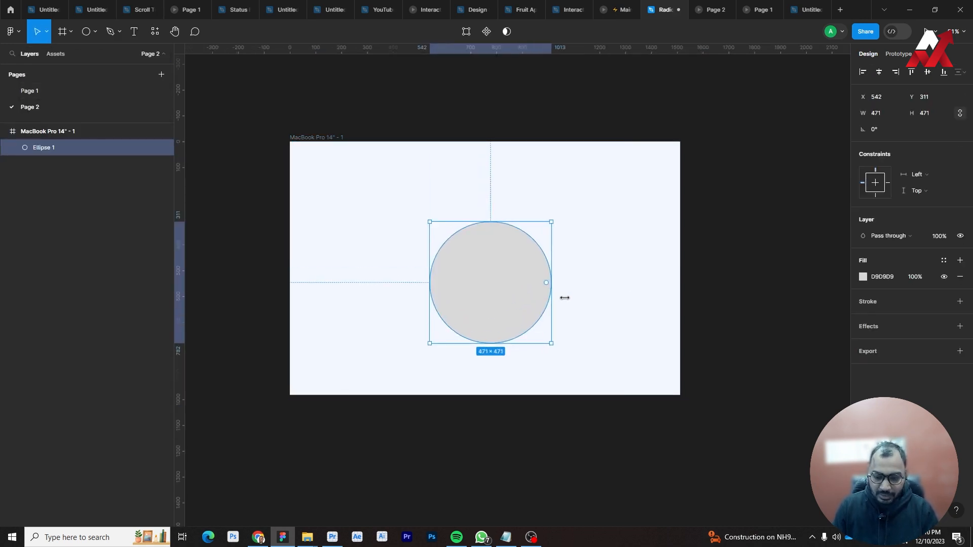
{"action": "left_click", "coordinate": [636, 186]}
{"action": "left_click", "coordinate": [506, 263]}
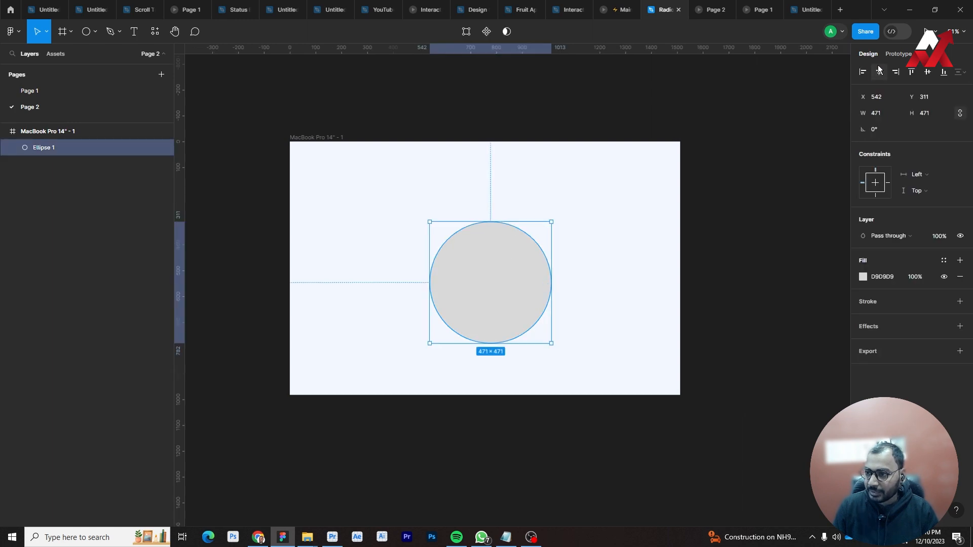
{"action": "left_click", "coordinate": [879, 71]}
{"action": "left_click", "coordinate": [932, 73]}
{"action": "left_click", "coordinate": [483, 224]}
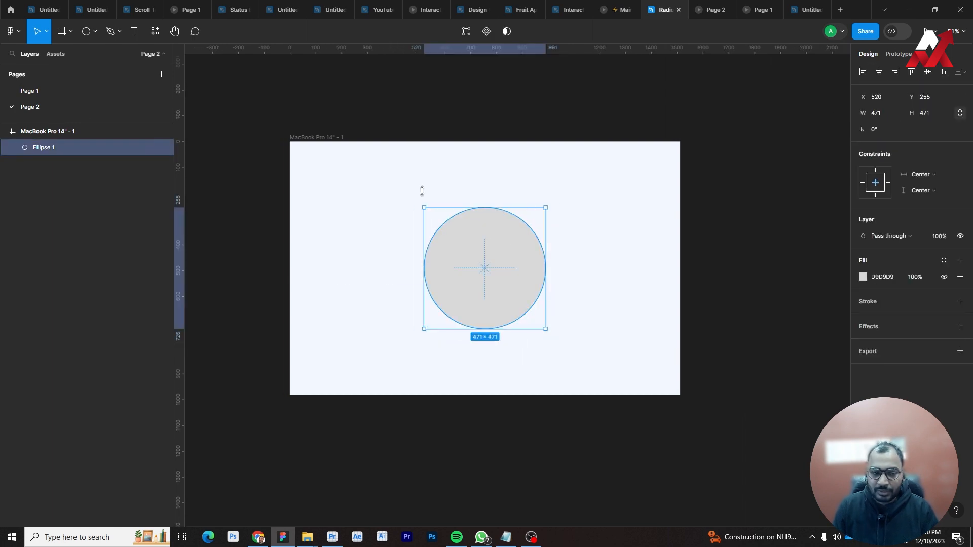
Copy the four colour swatch circles above the MacBook Pro 16" frame on Page 1 and paste them onto Page 2.
{"action": "left_click", "coordinate": [52, 95]}
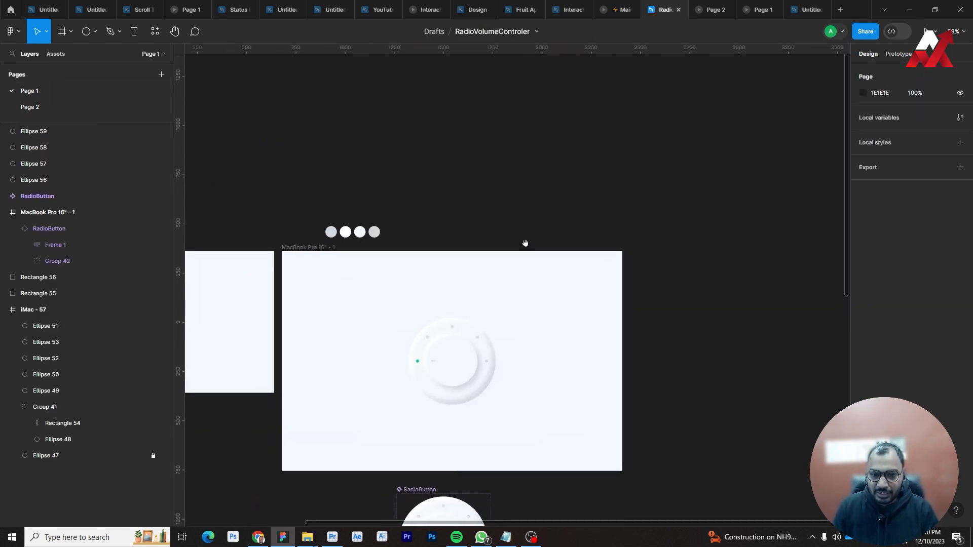
{"action": "left_click_drag", "start_coordinate": [478, 215], "coordinate": [311, 239]}
{"action": "left_click", "coordinate": [58, 107]}
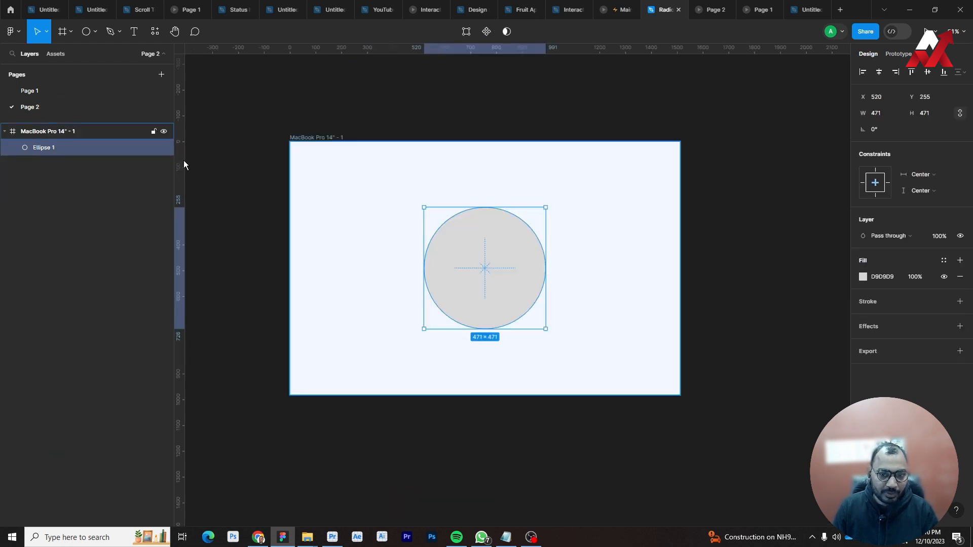
{"action": "left_click", "coordinate": [436, 133]}
{"action": "key", "text": "ctrl+v"}
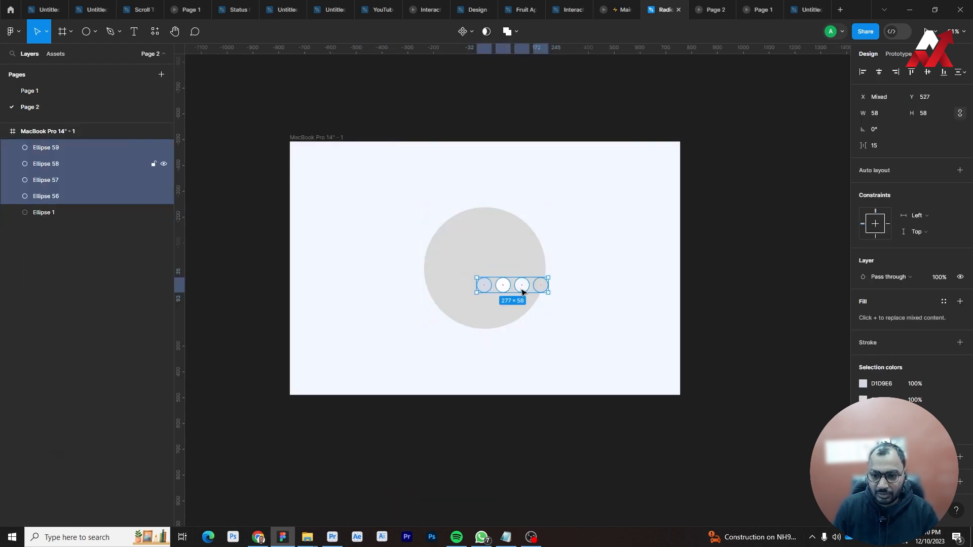
Move the four swatch circles out of the MacBook Pro 14" frame to just above its top edge.
{"action": "left_click_drag", "start_coordinate": [522, 290], "coordinate": [484, 186]}
{"action": "scroll", "coordinate": [537, 189], "scroll_direction": "up", "scroll_amount": 1}
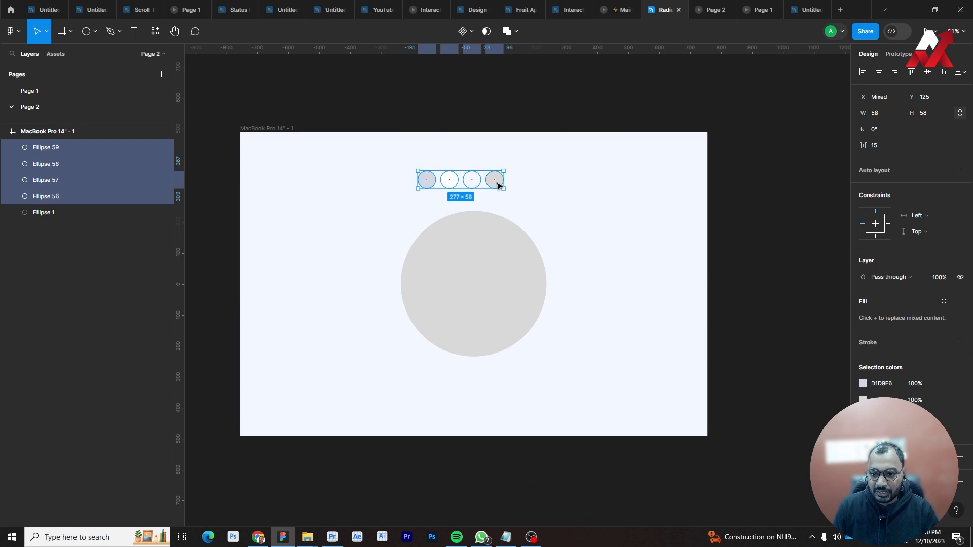
{"action": "left_click_drag", "start_coordinate": [498, 186], "coordinate": [507, 117]}
{"action": "left_click", "coordinate": [534, 105]}
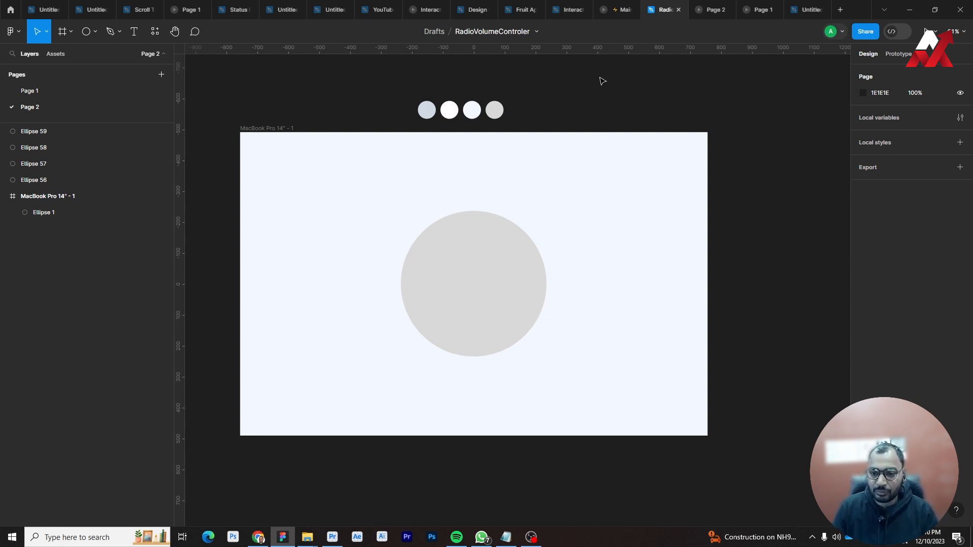
Fill the large circle with the colour D1D9E6 sampled from the leftmost swatch circle.
{"action": "left_click", "coordinate": [504, 267]}
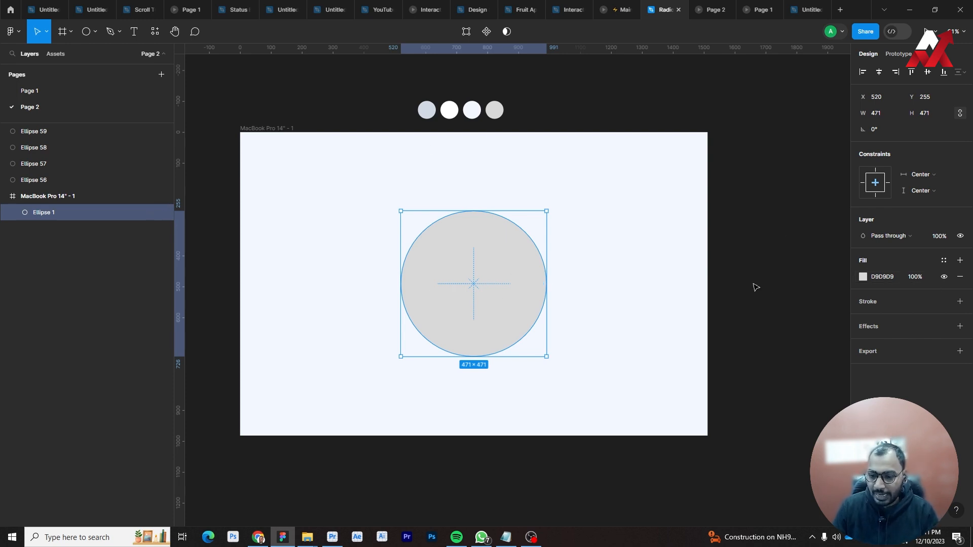
{"action": "key", "text": "i"}
{"action": "left_click", "coordinate": [428, 111]}
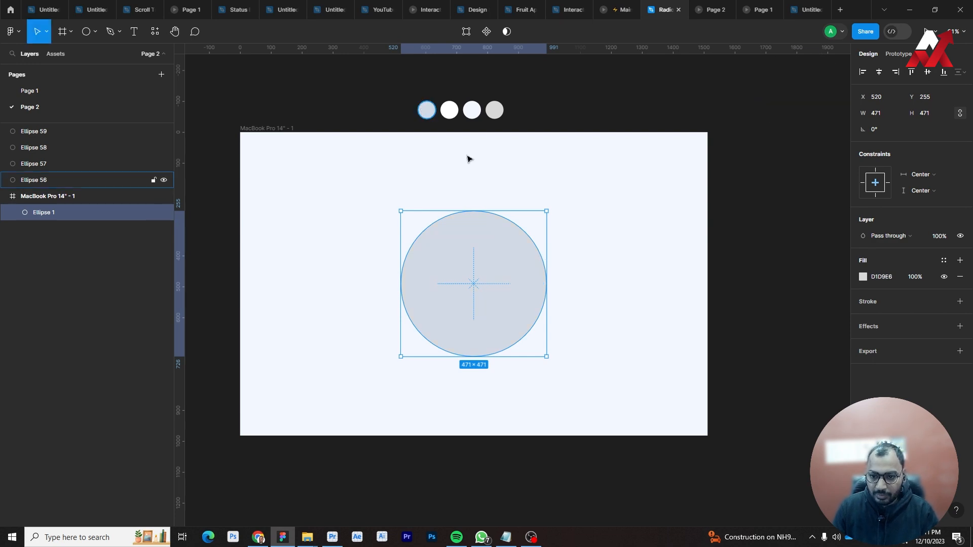
{"action": "left_click", "coordinate": [668, 237]}
{"action": "left_click", "coordinate": [525, 309]}
{"action": "left_click", "coordinate": [649, 306]}
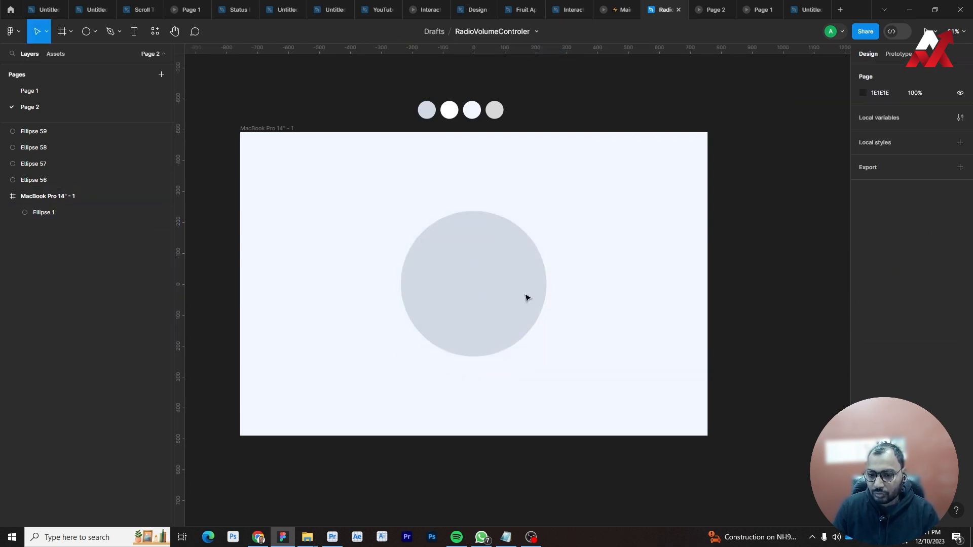
{"action": "left_click", "coordinate": [511, 295]}
{"action": "left_click", "coordinate": [604, 295]}
Add an inner shadow effect to the large circle with X and Y offsets of 18.
{"action": "left_click", "coordinate": [514, 292]}
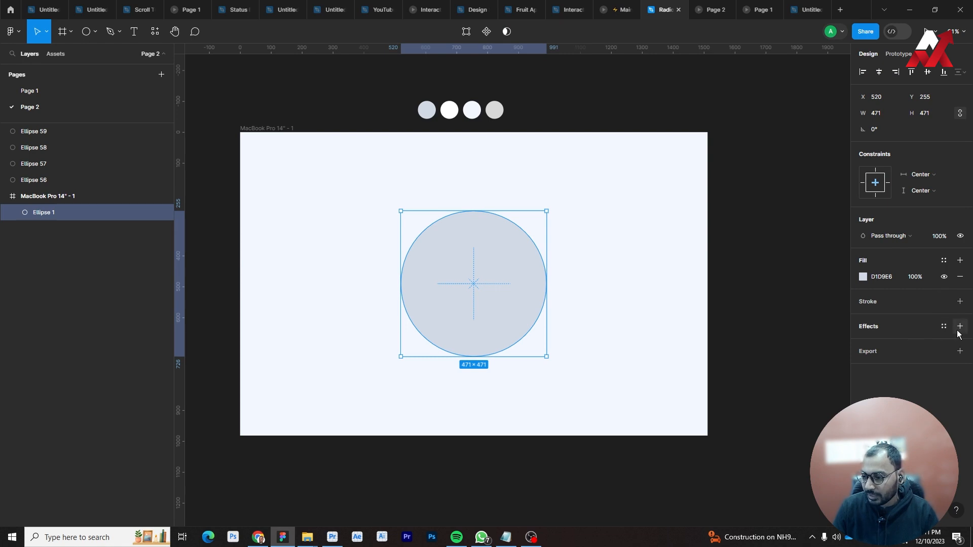
{"action": "left_click", "coordinate": [960, 327]}
{"action": "left_click", "coordinate": [890, 342]}
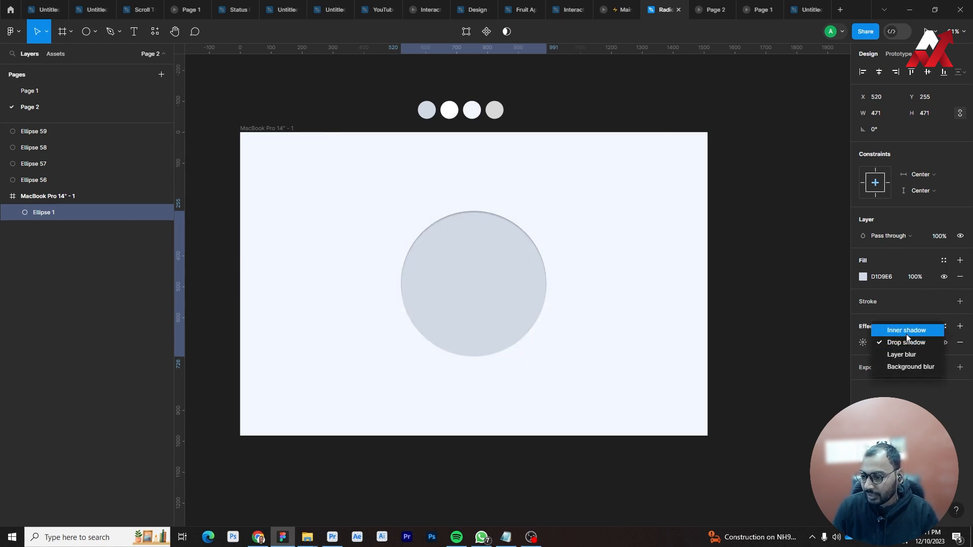
{"action": "left_click", "coordinate": [906, 330]}
{"action": "left_click", "coordinate": [863, 343]}
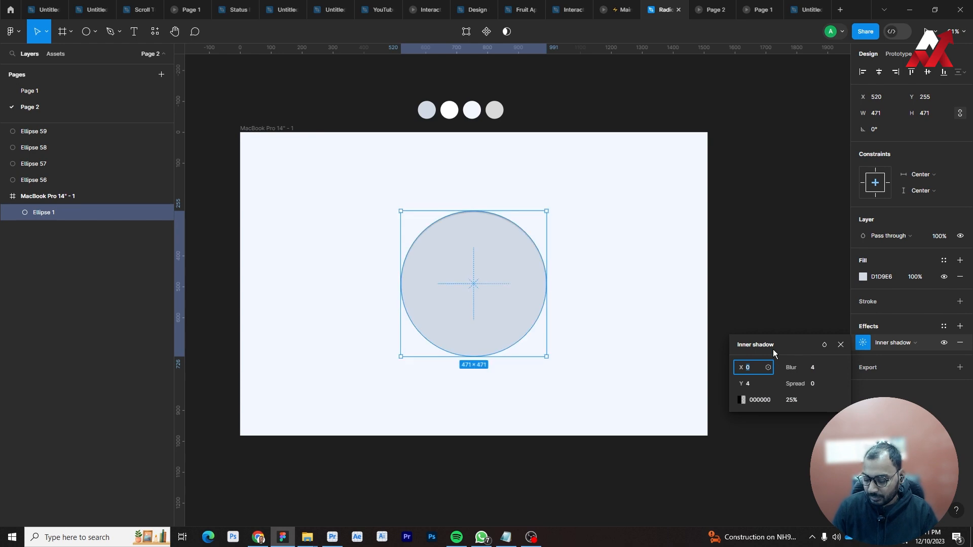
{"action": "type", "text": "18"}
{"action": "key", "text": "Tab"}
{"action": "type", "text": "18"}
{"action": "key", "text": "Tab"}
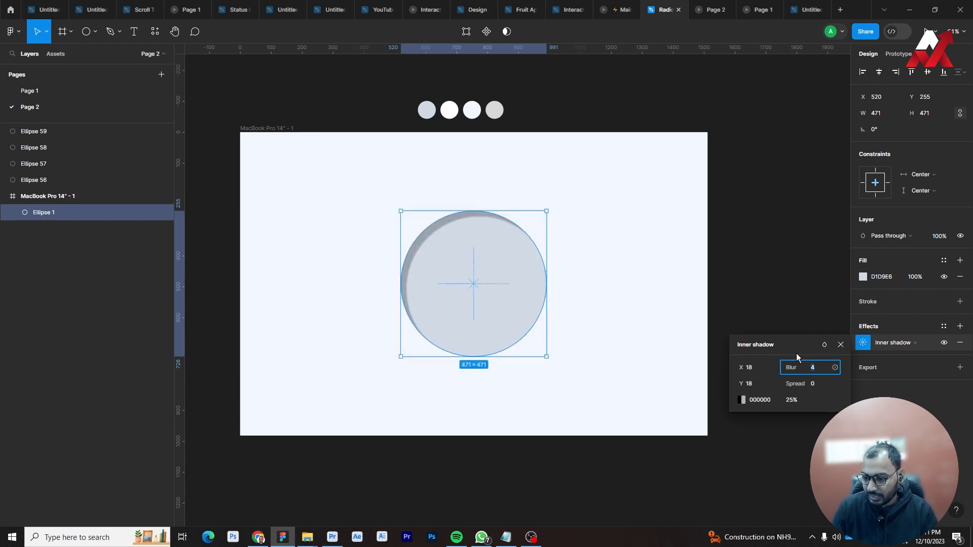
Set the inner shadow's colour to D1D9E6 by sampling the leftmost swatch circle.
{"action": "left_click", "coordinate": [771, 404]}
{"action": "left_click", "coordinate": [743, 400]}
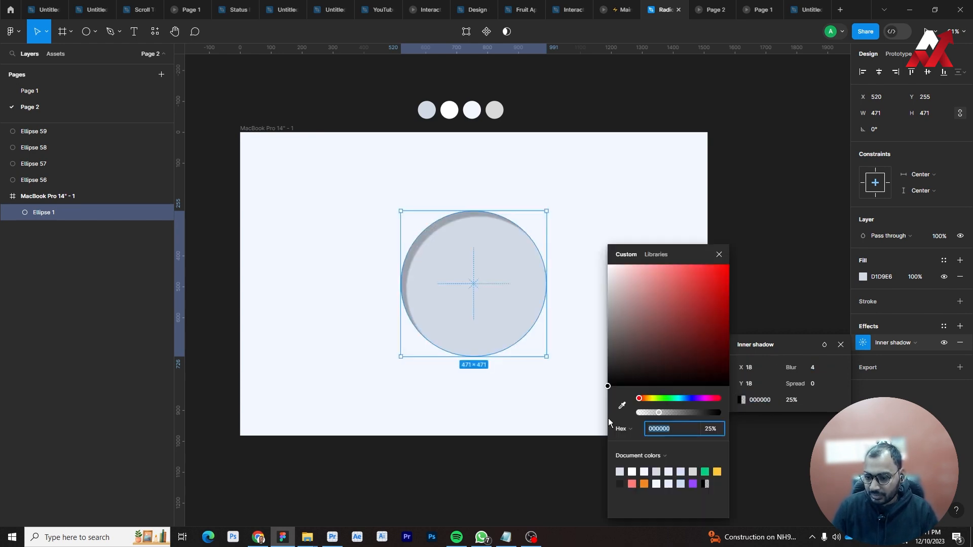
{"action": "left_click", "coordinate": [622, 406]}
{"action": "left_click", "coordinate": [427, 109]}
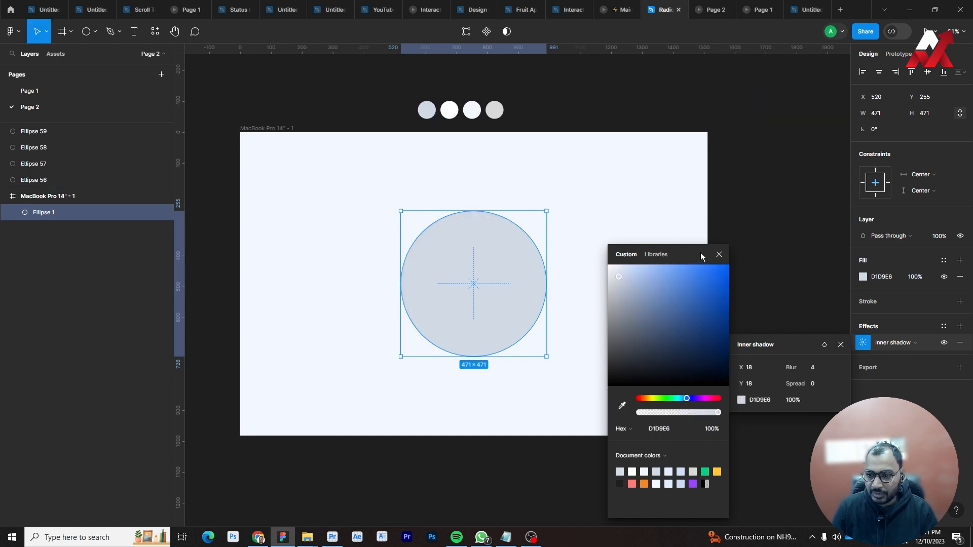
{"action": "left_click", "coordinate": [720, 255]}
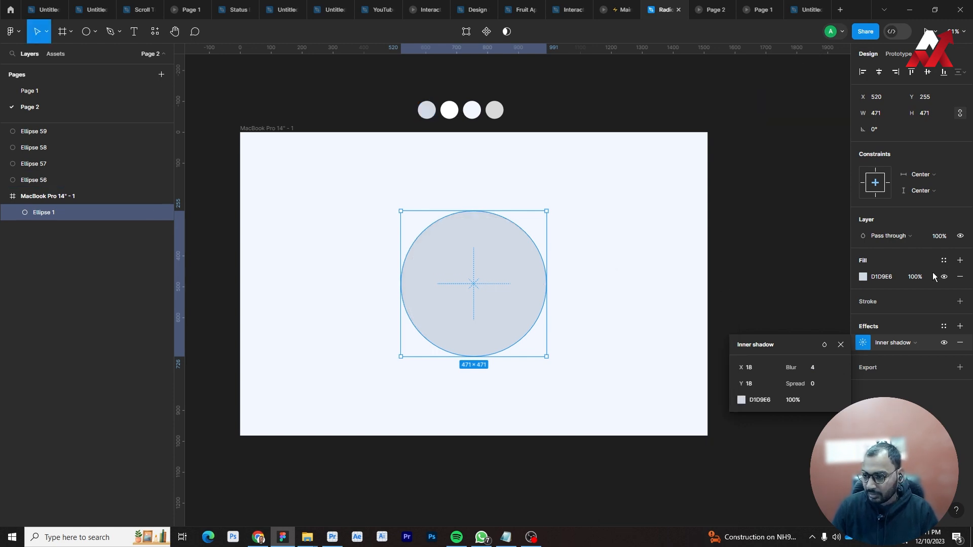
Change the large circle's fill colour to FFFFFF.
{"action": "left_click", "coordinate": [888, 276]}
{"action": "type", "text": "ff"}
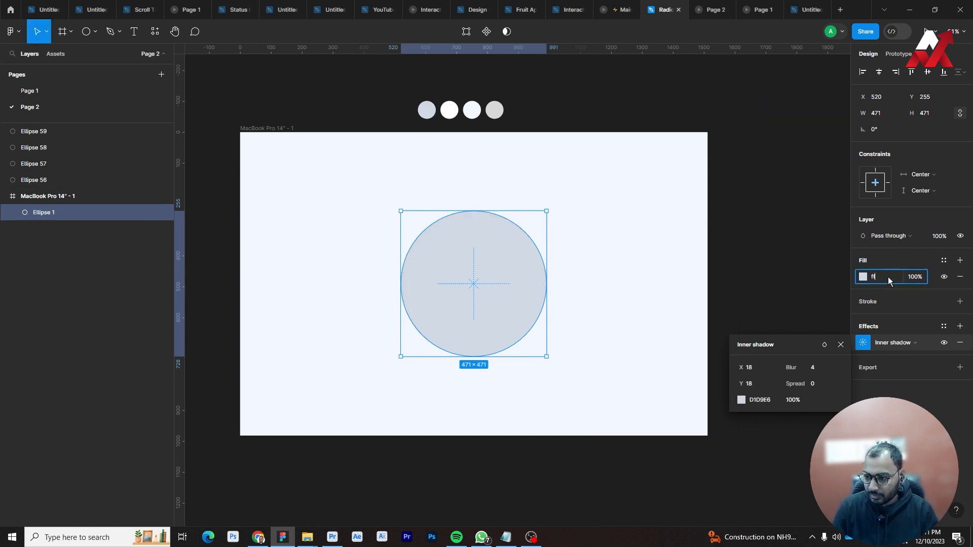
{"action": "type", "text": "ffff"}
{"action": "key", "text": "Return"}
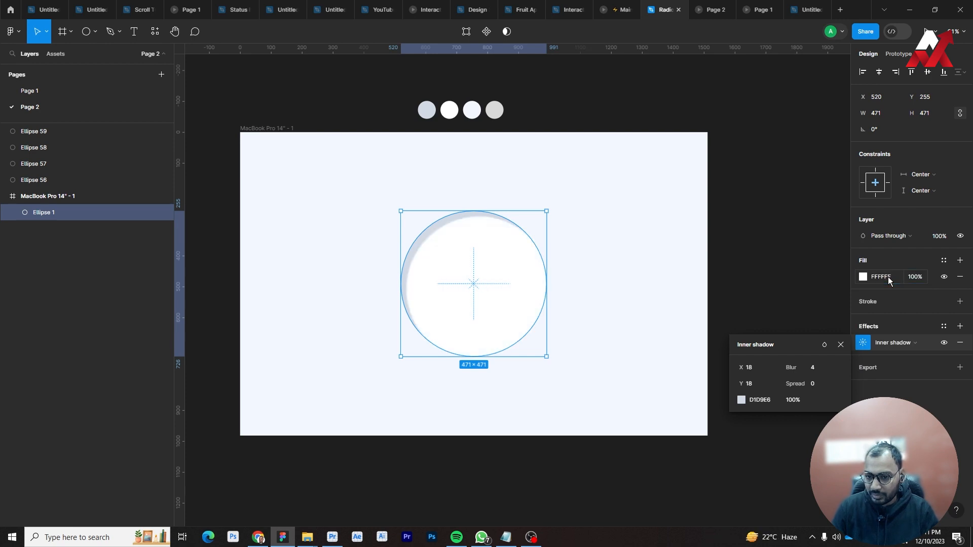
{"action": "left_click", "coordinate": [815, 178]}
{"action": "left_click", "coordinate": [430, 271]}
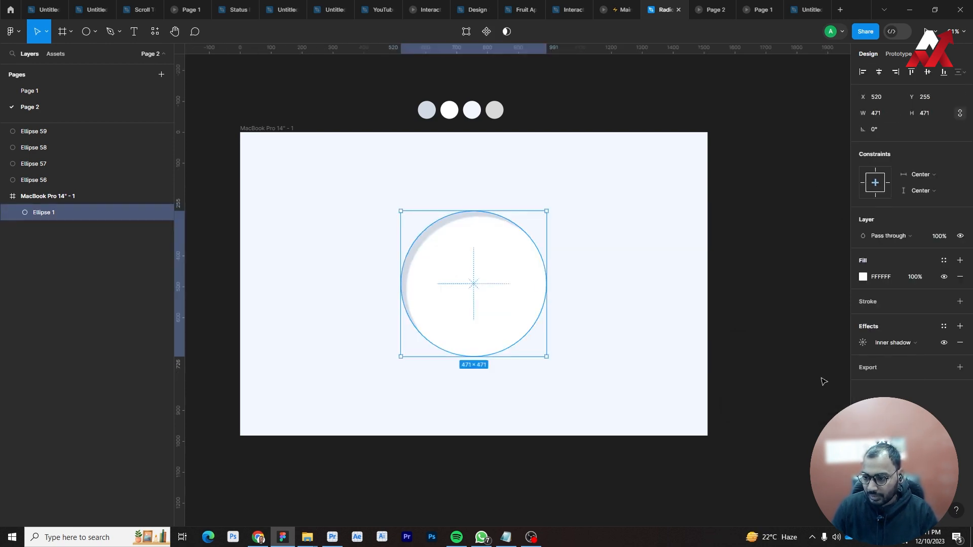
Set the blur of the large circle's inner shadow to 30.
{"action": "left_click", "coordinate": [865, 343]}
{"action": "left_click", "coordinate": [815, 368]}
{"action": "type", "text": "30"}
{"action": "key", "text": "Return"}
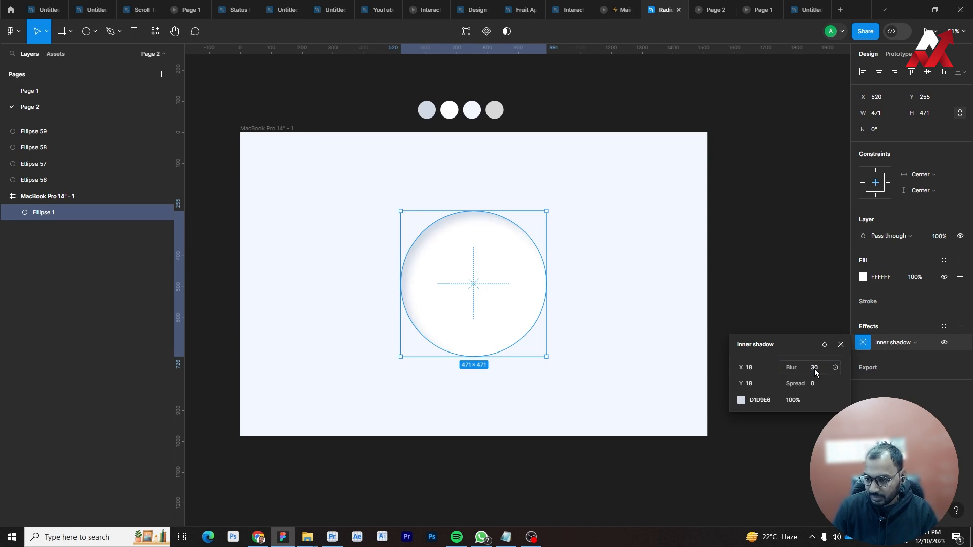
Try an opacity of 25% for the circle's inner shadow and set it back to 100%.
{"action": "left_click", "coordinate": [796, 401]}
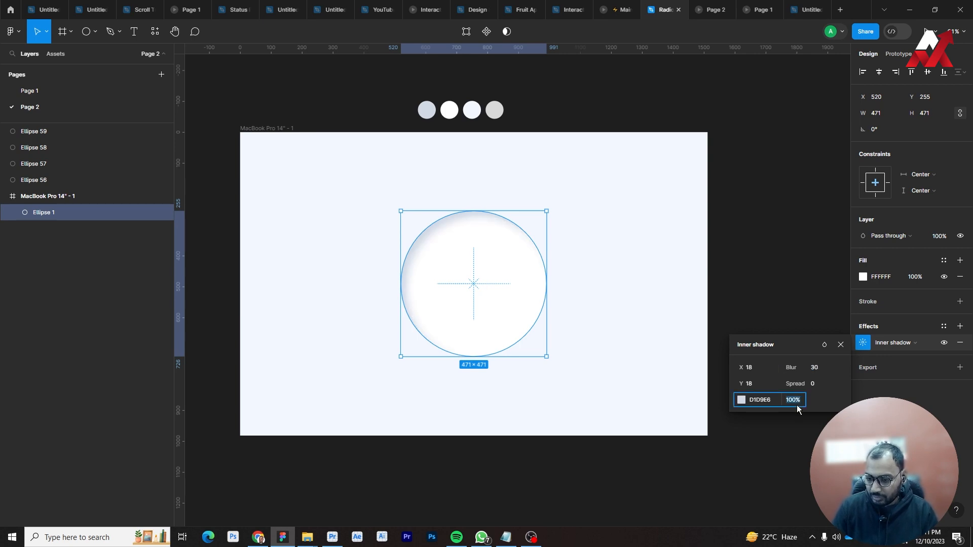
{"action": "type", "text": "25"}
{"action": "key", "text": "Return"}
{"action": "left_click", "coordinate": [788, 402]}
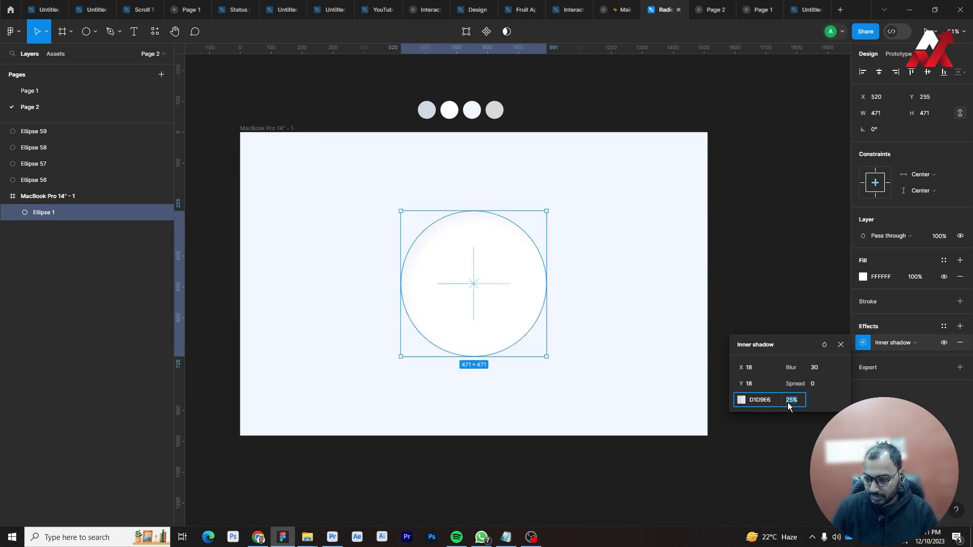
{"action": "type", "text": "100"}
{"action": "key", "text": "Return"}
{"action": "left_click", "coordinate": [732, 289]}
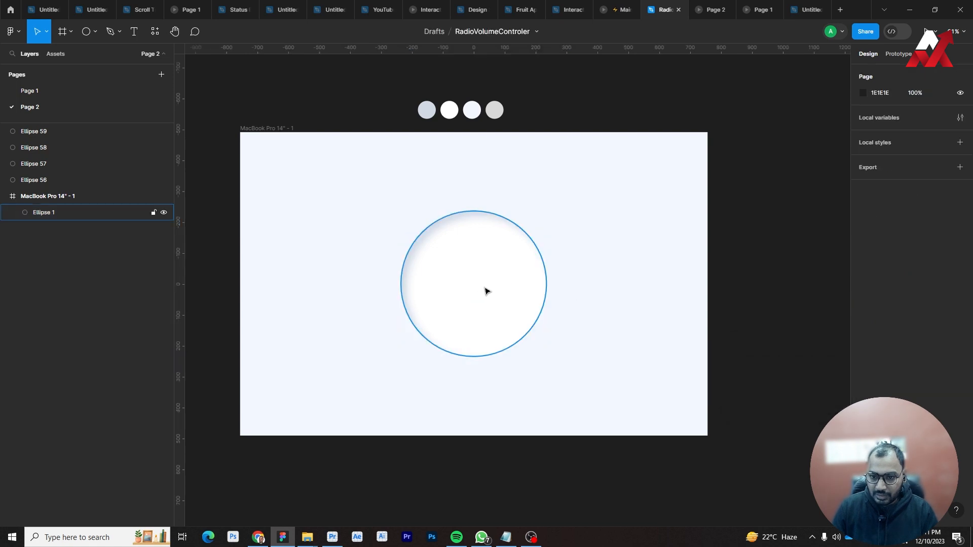
Examine the first inner shadow's settings on the finished dial's base circle on Page 1 and return to Page 2.
{"action": "left_click", "coordinate": [486, 289]}
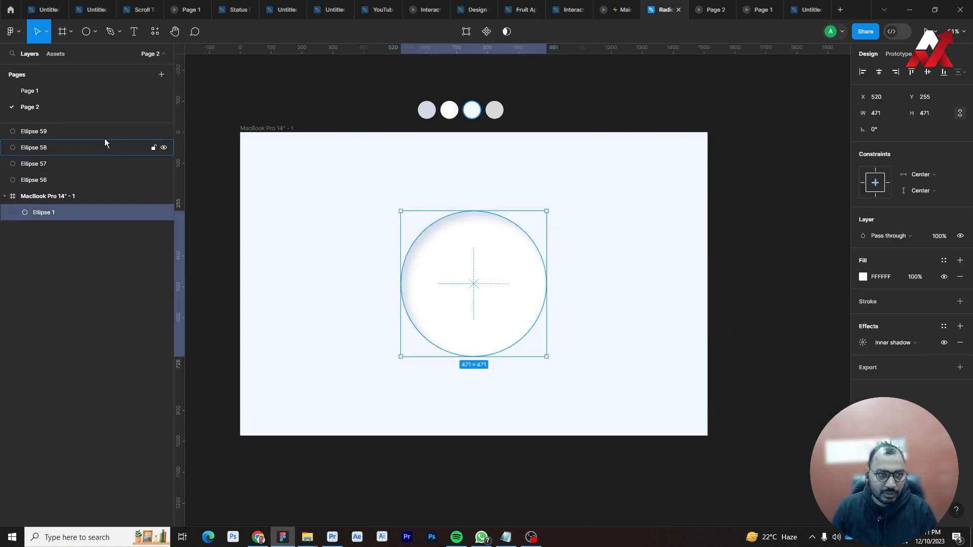
{"action": "left_click", "coordinate": [80, 92]}
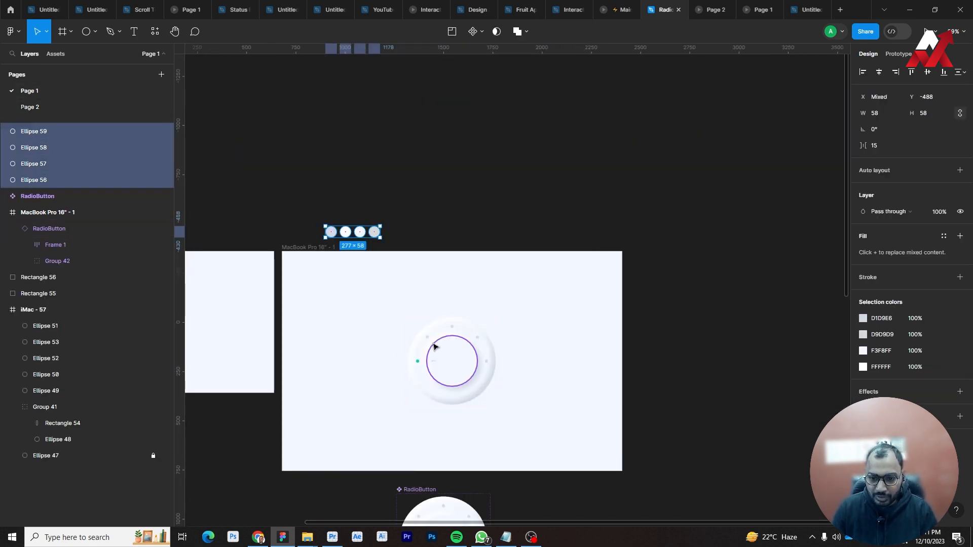
{"action": "left_click", "coordinate": [864, 368]}
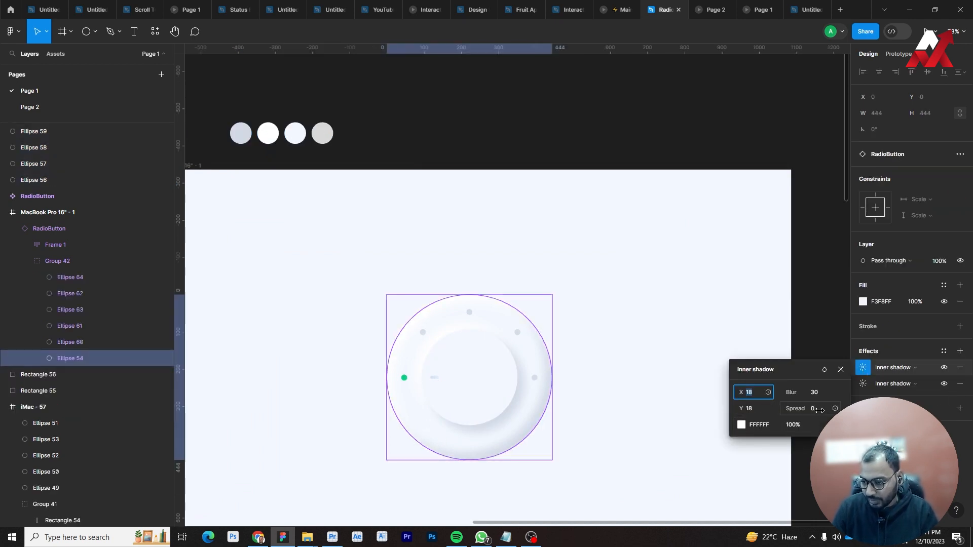
{"action": "left_click", "coordinate": [30, 107]}
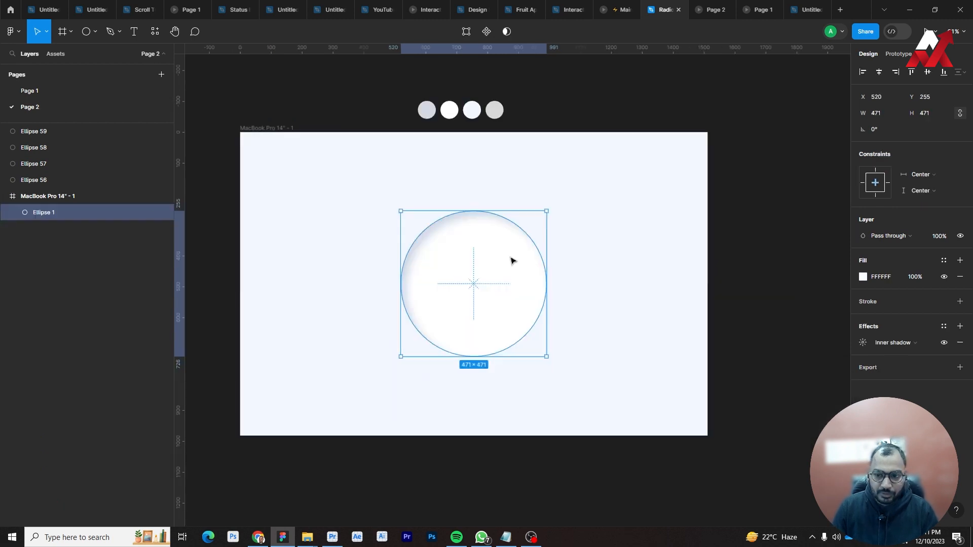
Set the opacity of the large circle's inner shadow to 30%.
{"action": "left_click", "coordinate": [863, 342]}
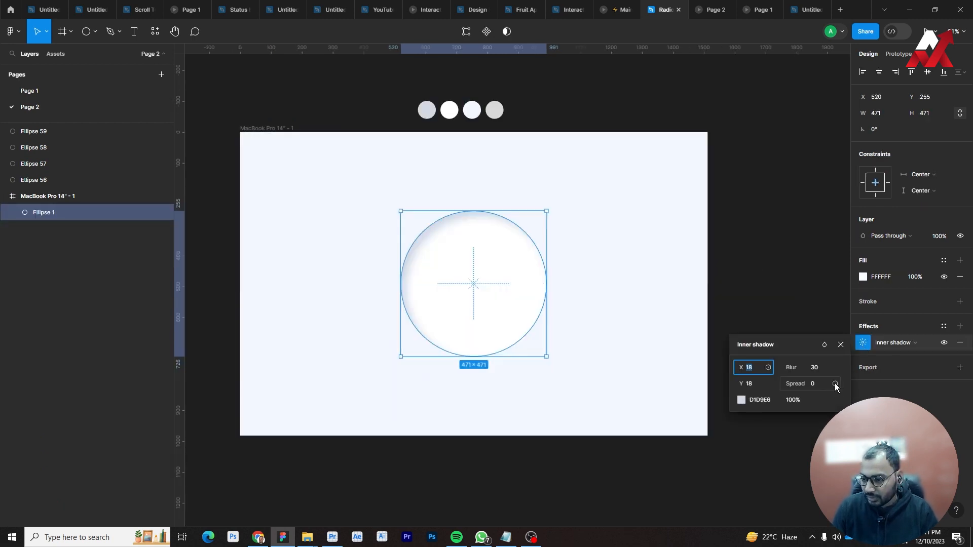
{"action": "left_click", "coordinate": [799, 401]}
{"action": "type", "text": "30."}
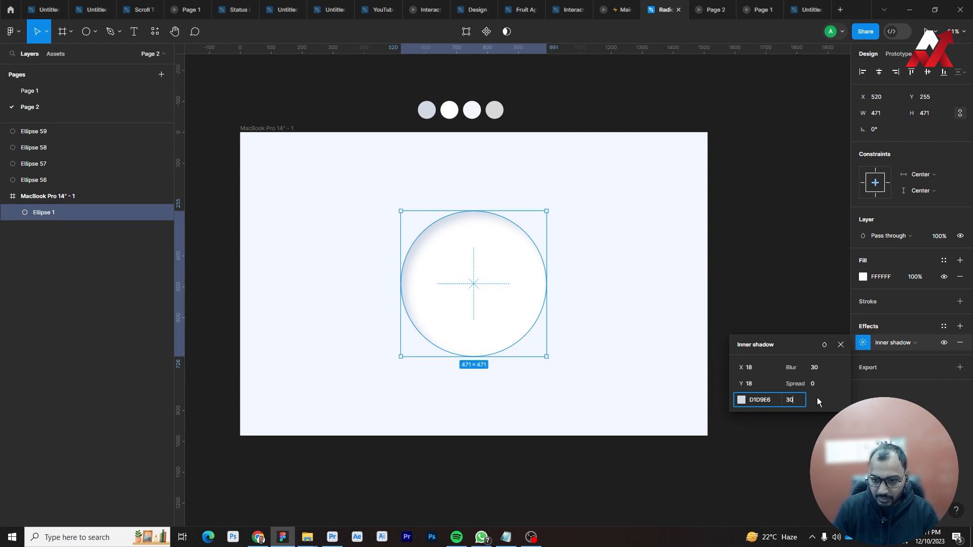
{"action": "key", "text": "Return"}
{"action": "left_click", "coordinate": [773, 313]}
{"action": "left_click", "coordinate": [527, 279]}
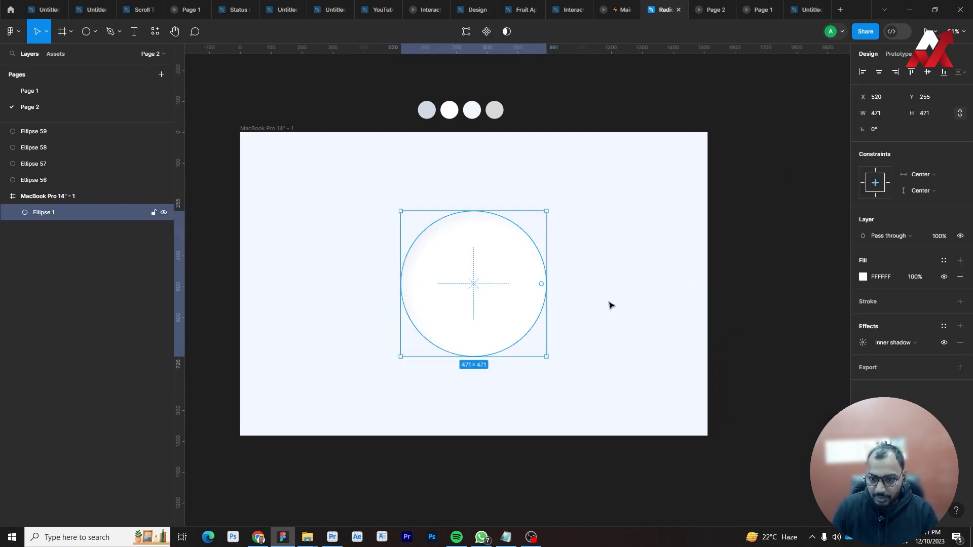
Add a second effect to the large circle and recolour its existing inner shadow to FFFFFF.
{"action": "left_click", "coordinate": [959, 329]}
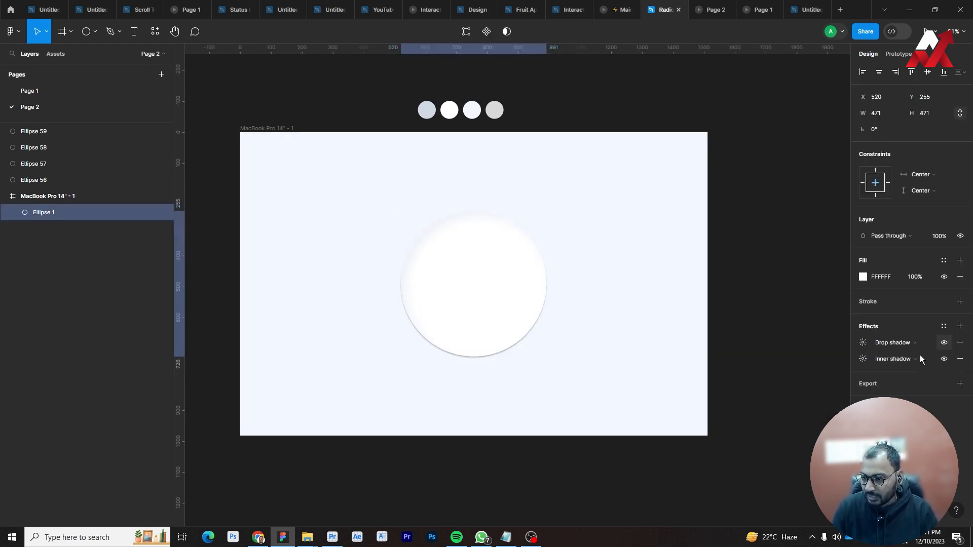
{"action": "left_click", "coordinate": [865, 358]}
{"action": "left_click", "coordinate": [771, 416]}
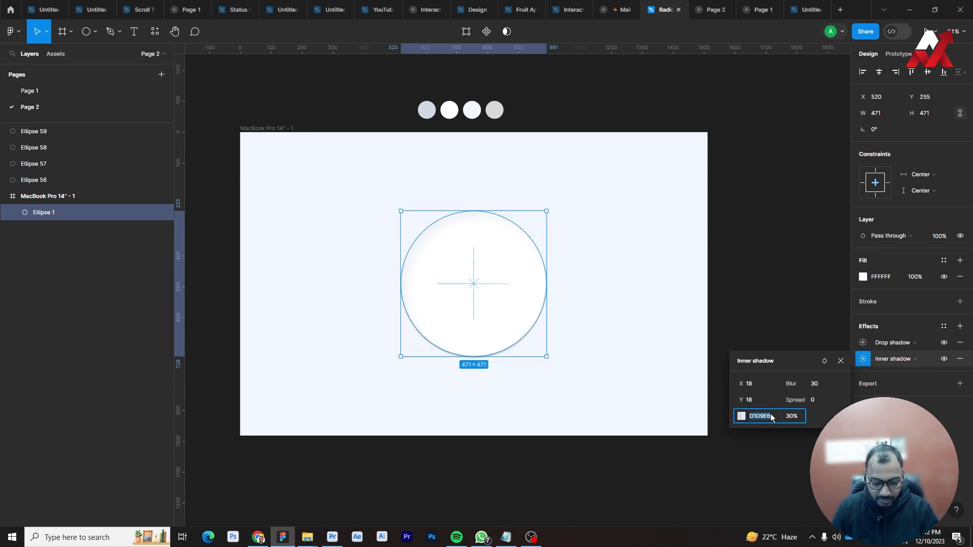
{"action": "type", "text": "ffffff"}
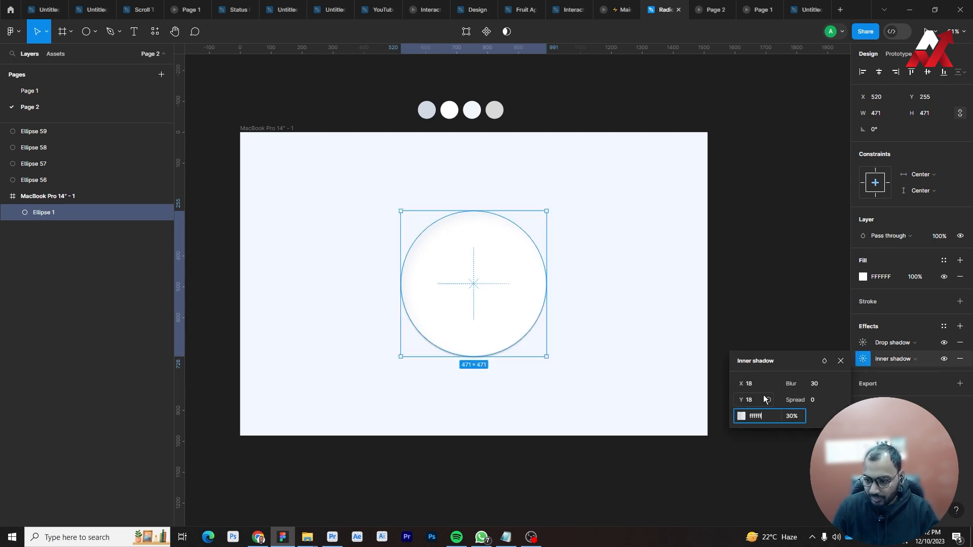
Set the white inner shadow's X and Y offsets to -18.
{"action": "left_click", "coordinate": [761, 385]}
{"action": "type", "text": "-"}
{"action": "key", "text": "Tab"}
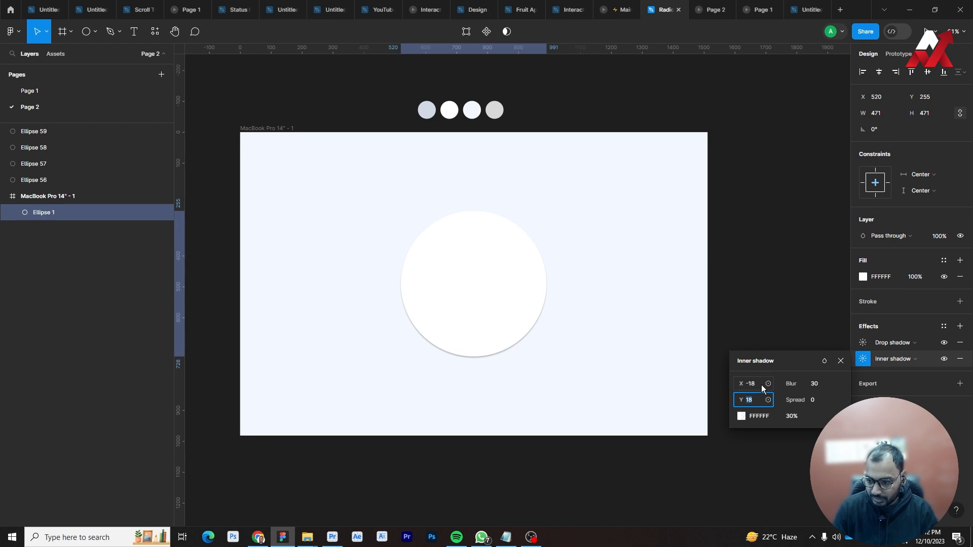
{"action": "type", "text": "-"}
{"action": "key", "text": "Tab"}
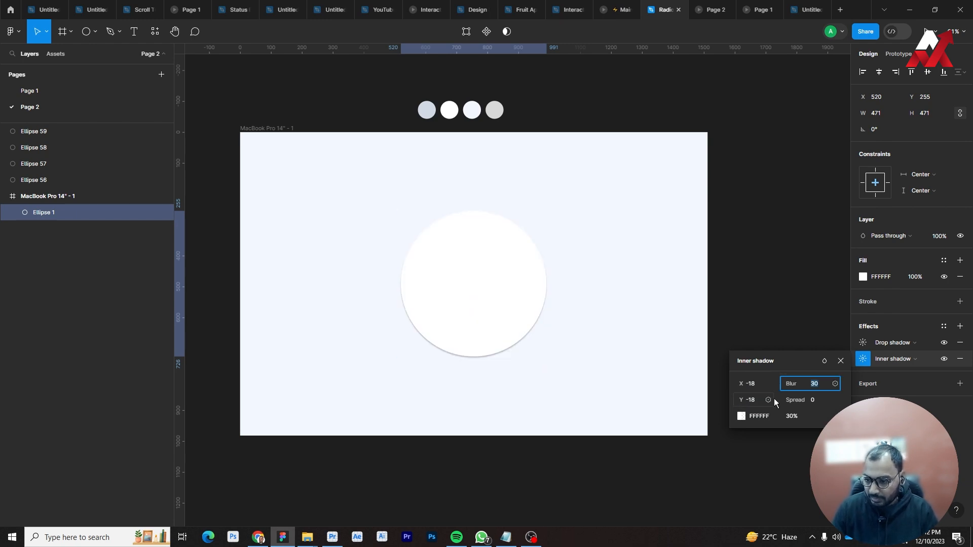
Change the circle's drop shadow effect to an inner shadow.
{"action": "left_click", "coordinate": [902, 342]}
{"action": "left_click", "coordinate": [906, 336]}
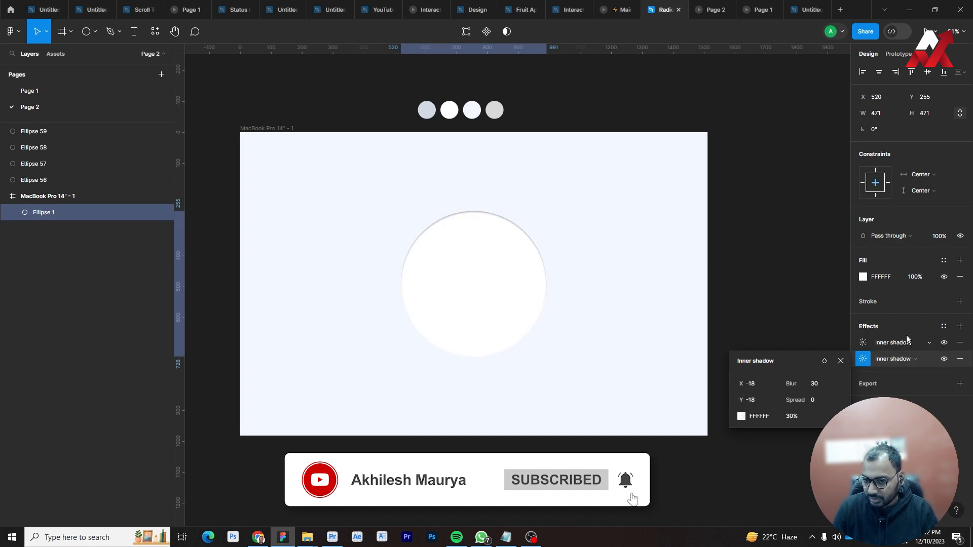
{"action": "left_click", "coordinate": [781, 324]}
{"action": "left_click", "coordinate": [491, 261]}
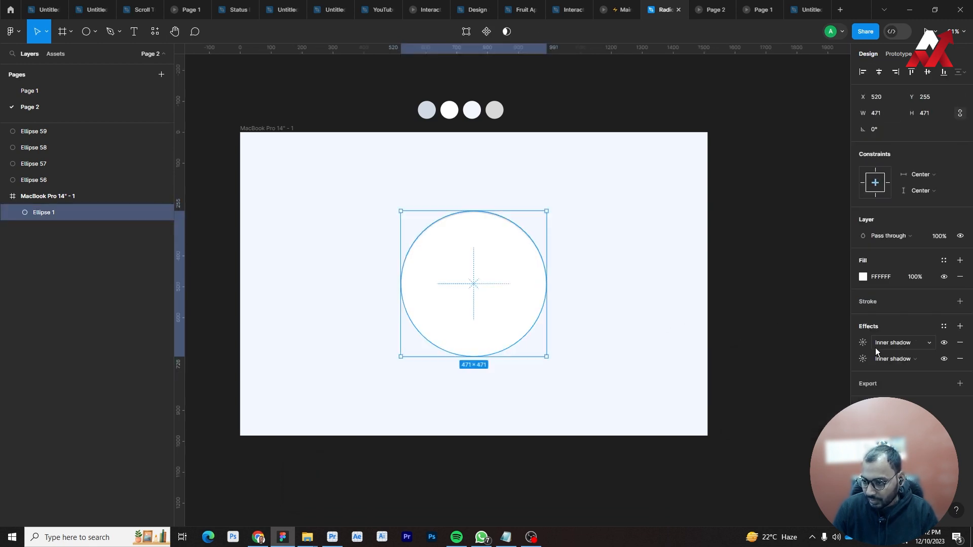
Give the new black inner shadow X and Y offsets of -18, a blur of 30 and an opacity of 30%.
{"action": "left_click", "coordinate": [864, 343]}
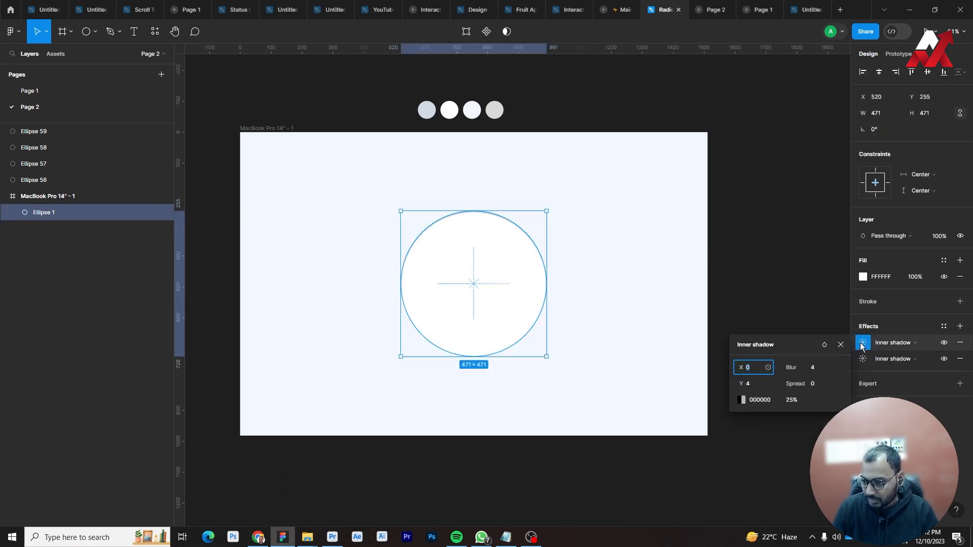
{"action": "left_click", "coordinate": [767, 382]}
{"action": "type", "text": "-18"}
{"action": "key", "text": "Tab"}
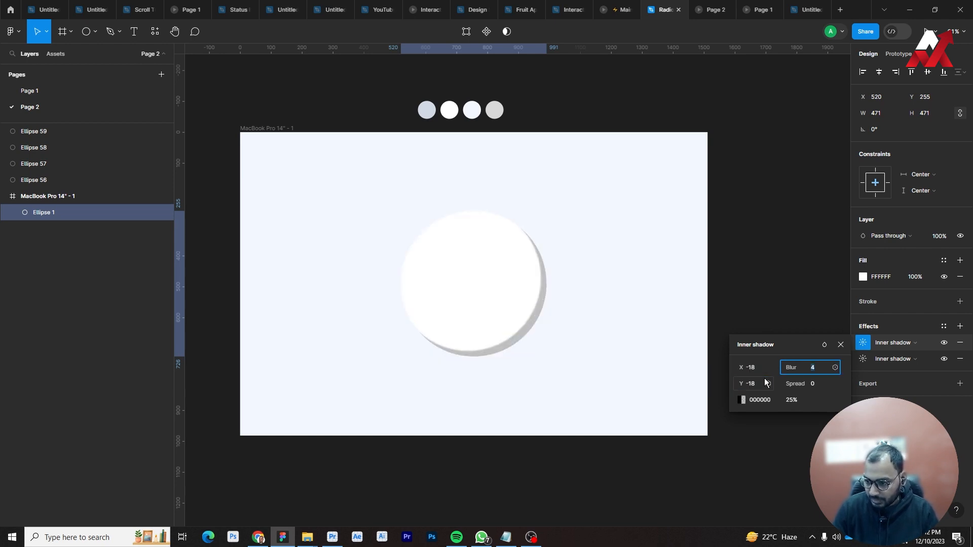
{"action": "type", "text": "30"}
{"action": "key", "text": "Tab"}
{"action": "left_click", "coordinate": [796, 400]}
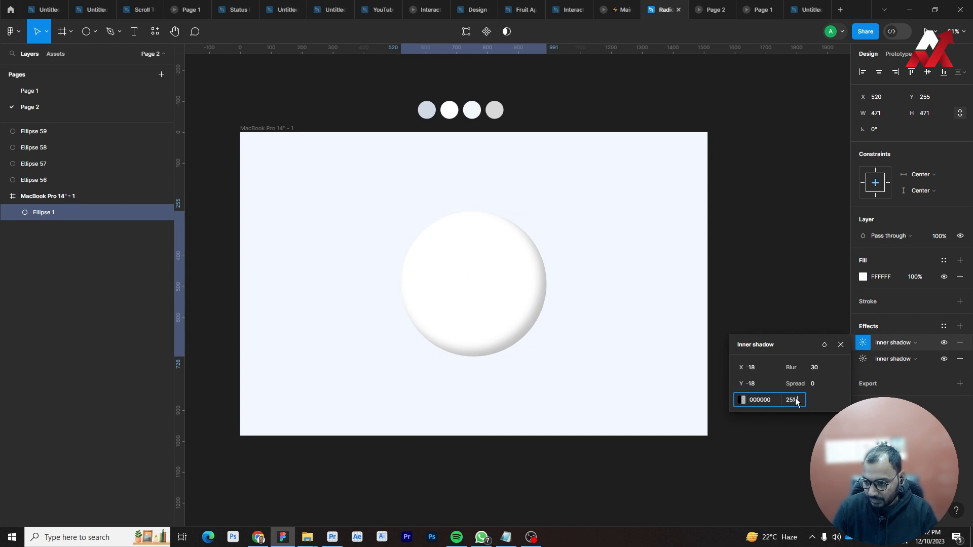
{"action": "key", "text": "Return"}
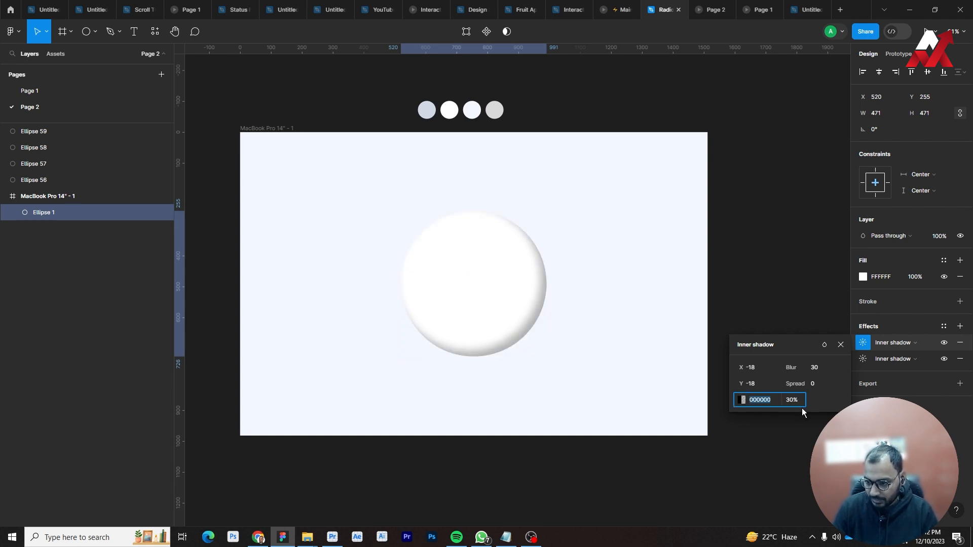
Recolour the black inner shadow to D1D9E6 at 100% by sampling the leftmost swatch circle.
{"action": "left_click", "coordinate": [744, 400]}
{"action": "left_click", "coordinate": [622, 405]}
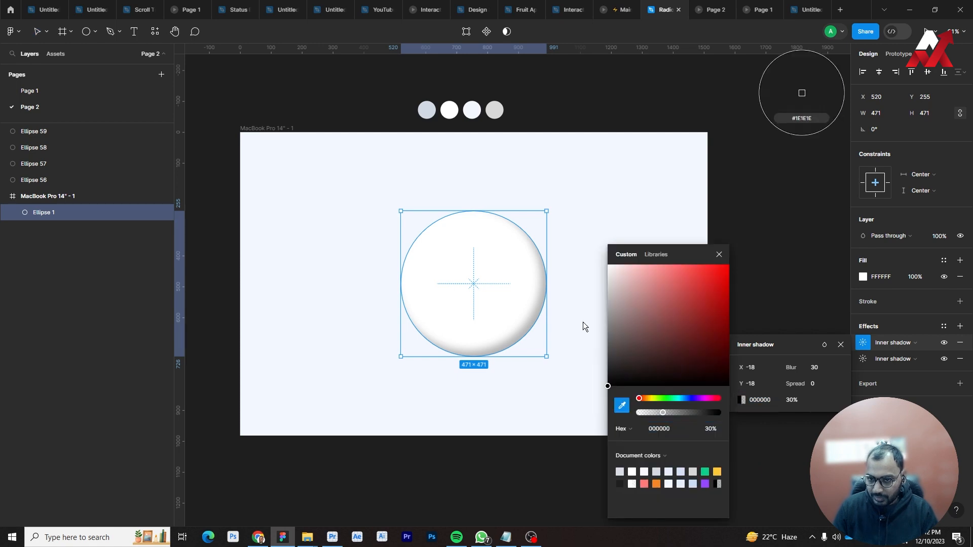
{"action": "left_click", "coordinate": [425, 110]}
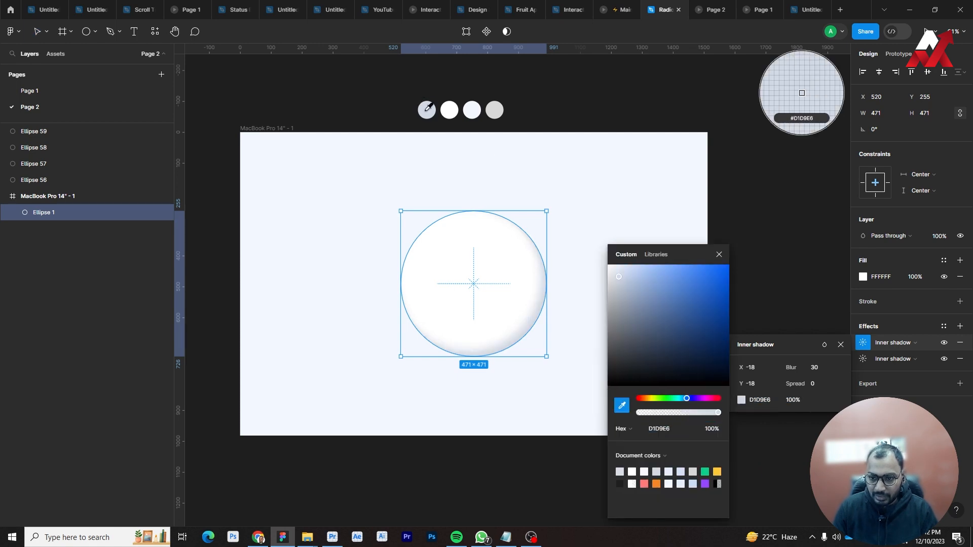
{"action": "left_click", "coordinate": [725, 255]}
{"action": "left_click", "coordinate": [771, 256]}
Shift the large circle slightly within the frame to X 512, Y 256.
{"action": "left_click_drag", "start_coordinate": [541, 275], "coordinate": [537, 277]}
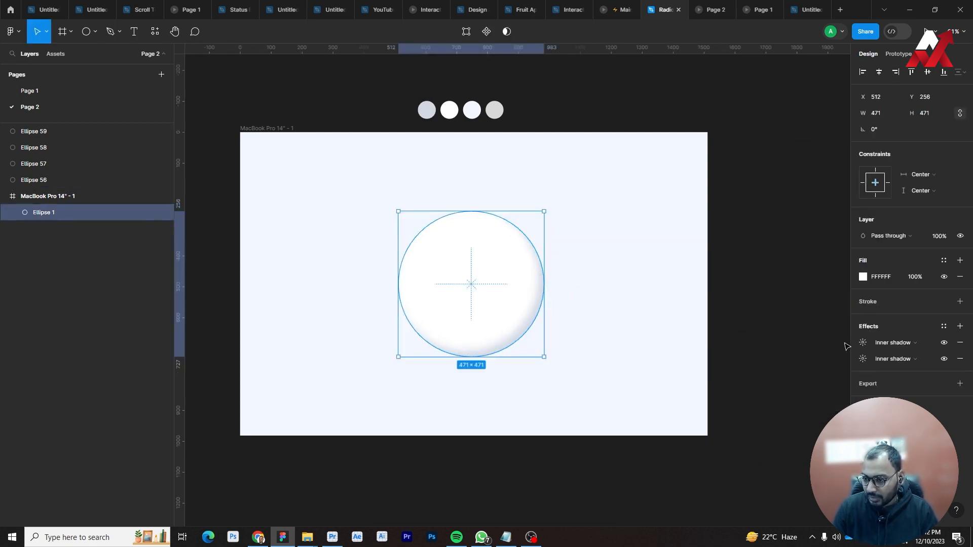
{"action": "left_click", "coordinate": [846, 346]}
{"action": "left_click", "coordinate": [502, 284]}
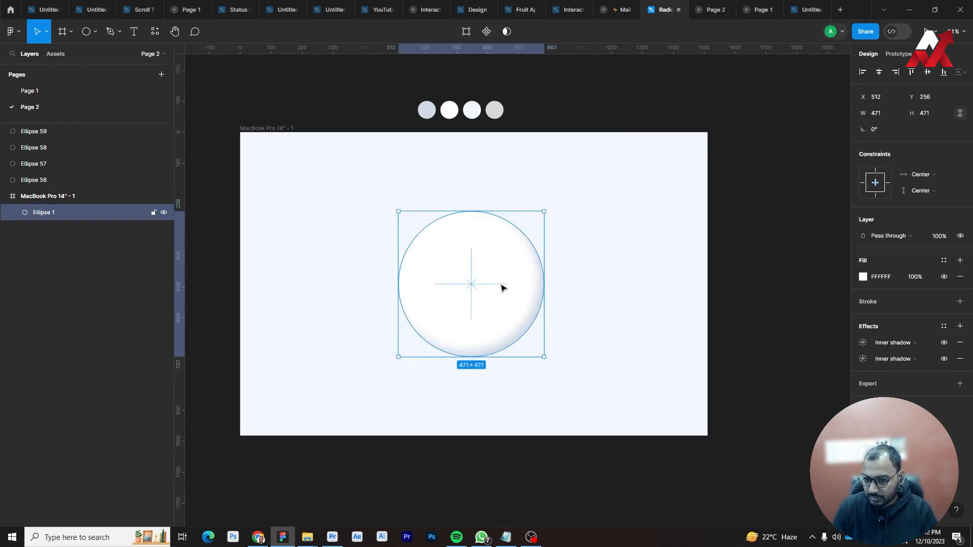
Set the D1D9E6 inner shadow's X and Y offsets to 18 on the large circle.
{"action": "left_click", "coordinate": [864, 359]}
{"action": "left_click", "coordinate": [771, 383]}
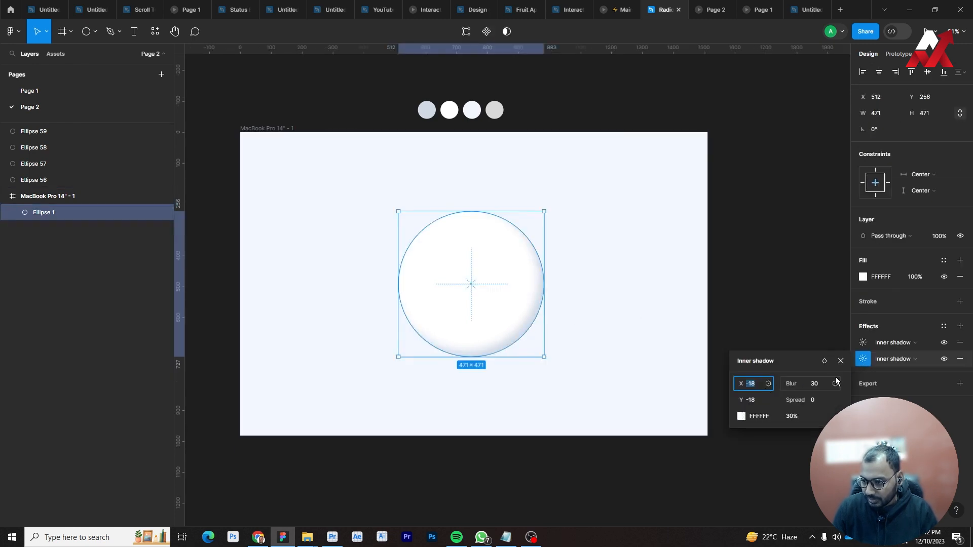
{"action": "left_click", "coordinate": [863, 342]}
{"action": "left_click", "coordinate": [768, 370]}
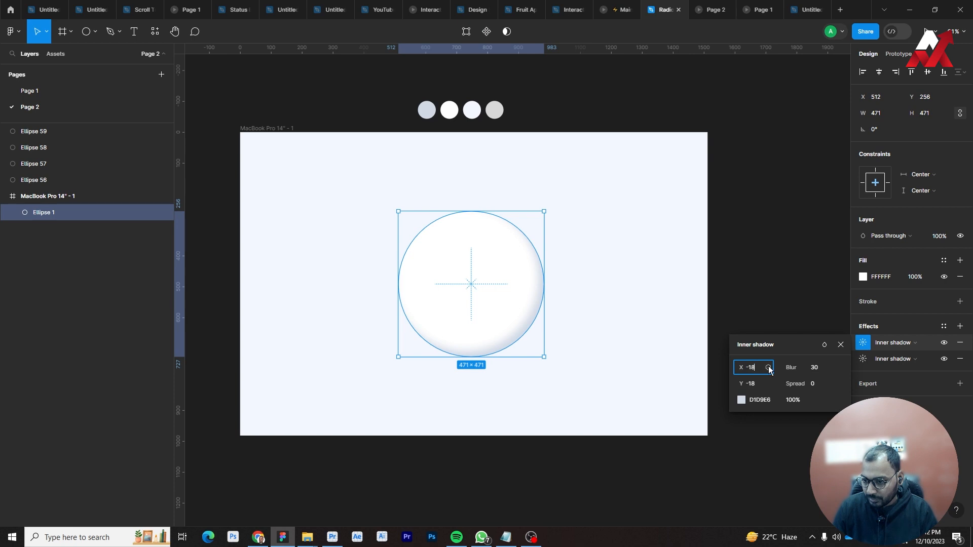
{"action": "key", "text": "Tab"}
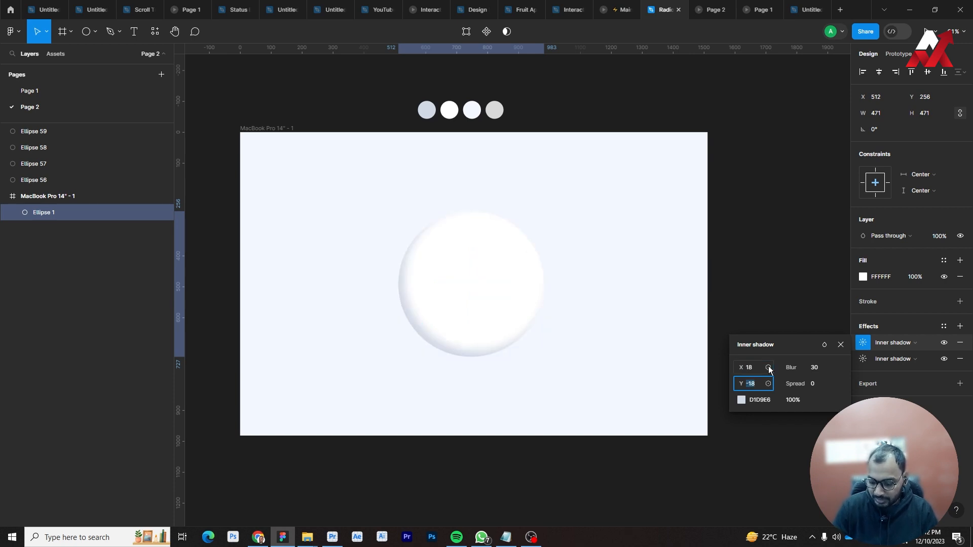
{"action": "type", "text": "18"}
{"action": "key", "text": "Tab"}
{"action": "left_click", "coordinate": [710, 273]}
Lower the opacity of the large circle's D1D9E6 inner shadow to 50%.
{"action": "left_click", "coordinate": [529, 293]}
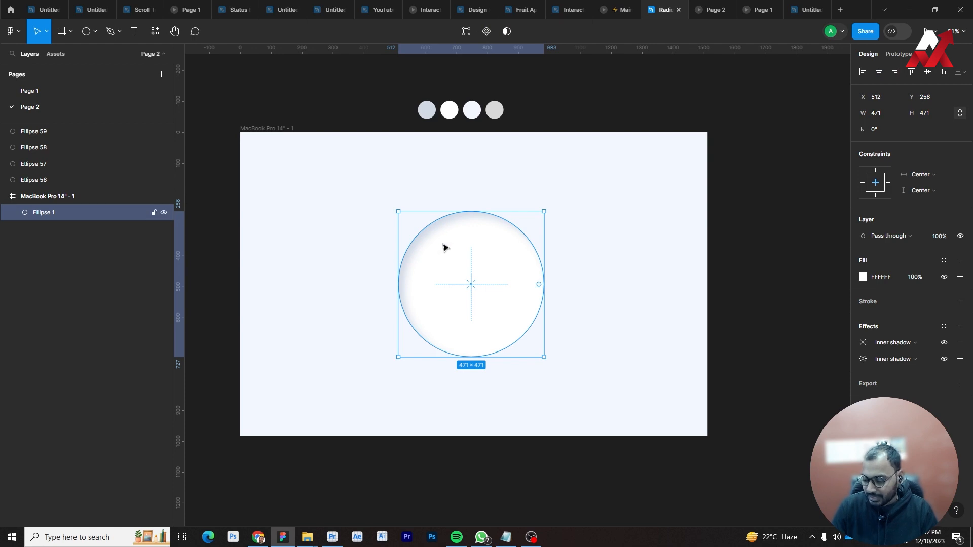
{"action": "left_click", "coordinate": [863, 344]}
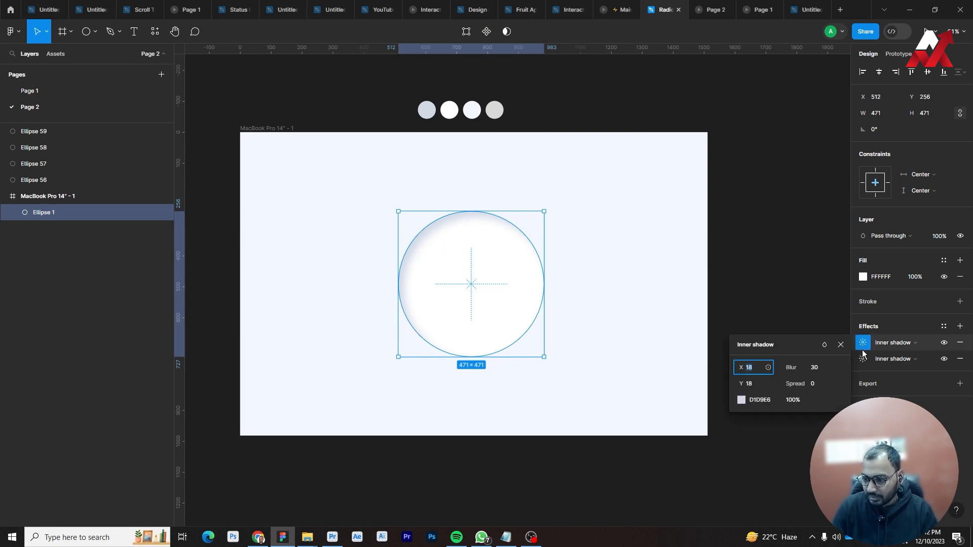
{"action": "left_click", "coordinate": [793, 400]}
{"action": "type", "text": "50"}
{"action": "key", "text": "Tab"}
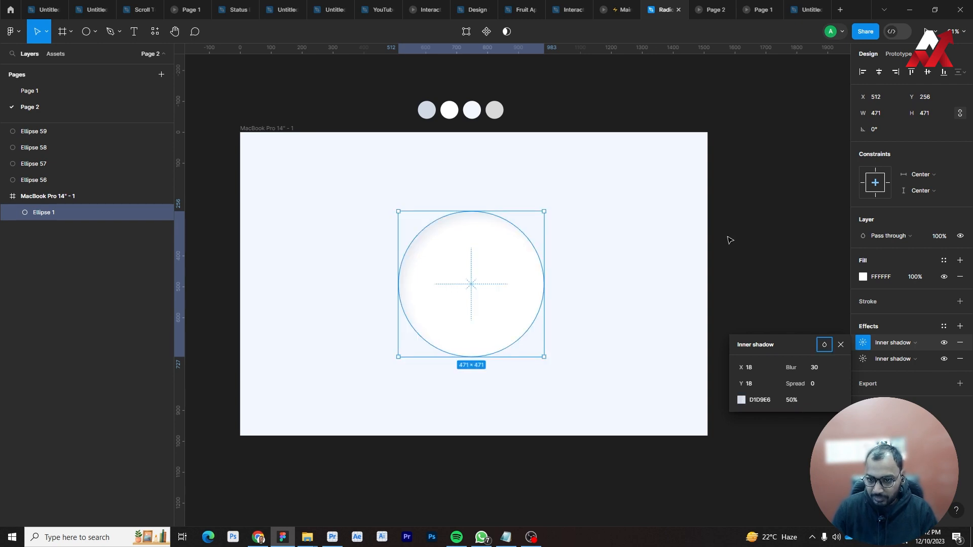
{"action": "left_click", "coordinate": [730, 240]}
{"action": "left_click", "coordinate": [467, 266]}
{"action": "left_click", "coordinate": [551, 278]}
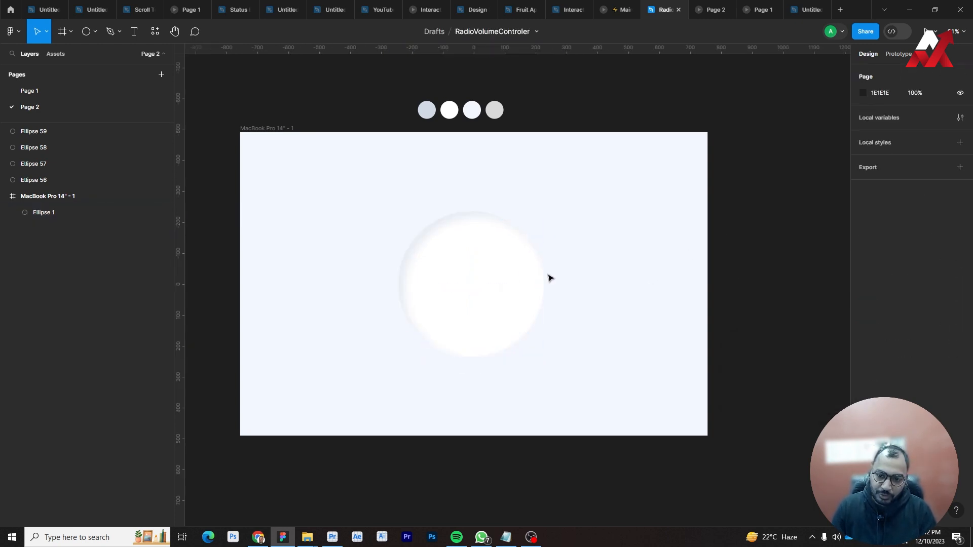
{"action": "left_click", "coordinate": [489, 278]}
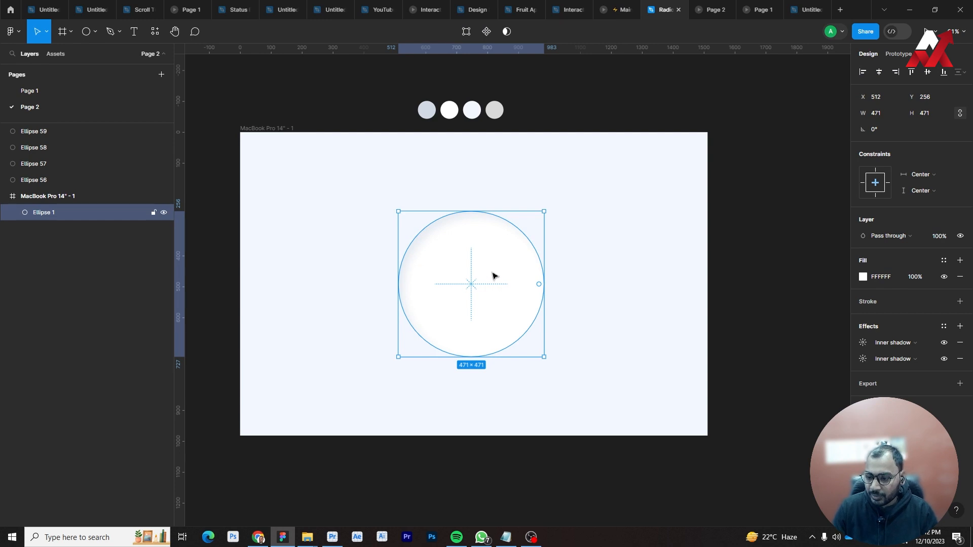
{"action": "left_click", "coordinate": [776, 234]}
{"action": "left_click", "coordinate": [526, 254]}
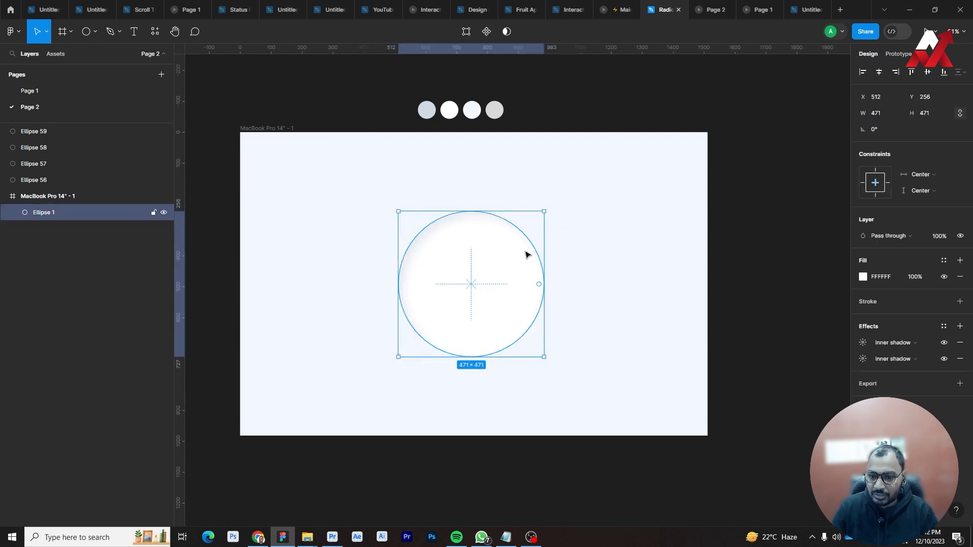
{"action": "left_click", "coordinate": [767, 252]}
Duplicate the large circle and shrink the original, Ellipse 1, about its centre to about 291 × 291.
{"action": "left_click", "coordinate": [528, 257]}
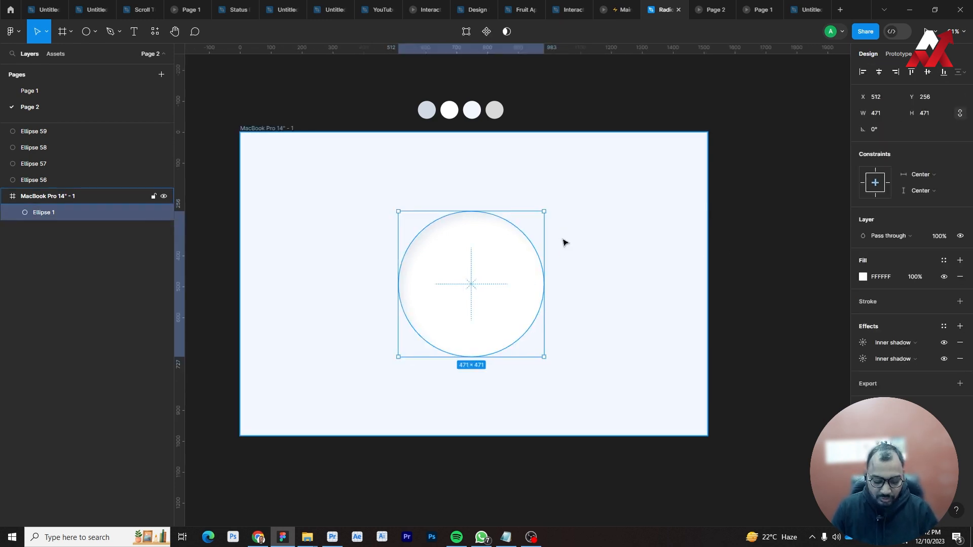
{"action": "key", "text": "ctrl+d"}
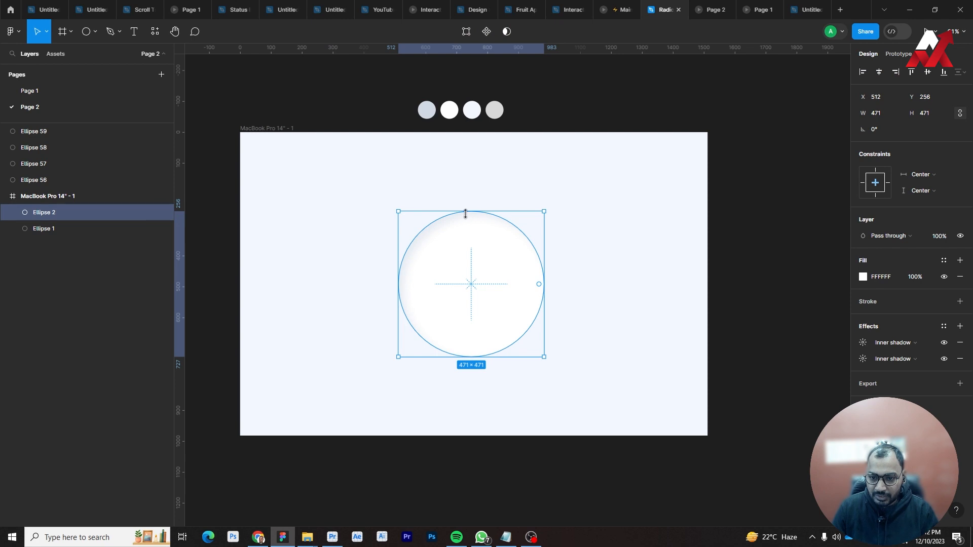
{"action": "left_click", "coordinate": [63, 222]}
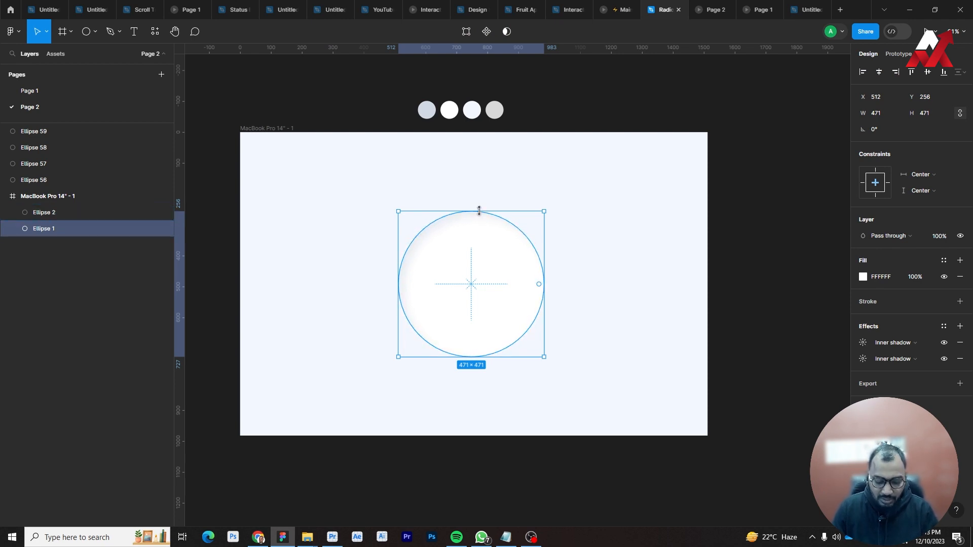
{"action": "left_click_drag", "start_coordinate": [479, 210], "coordinate": [478, 238]}
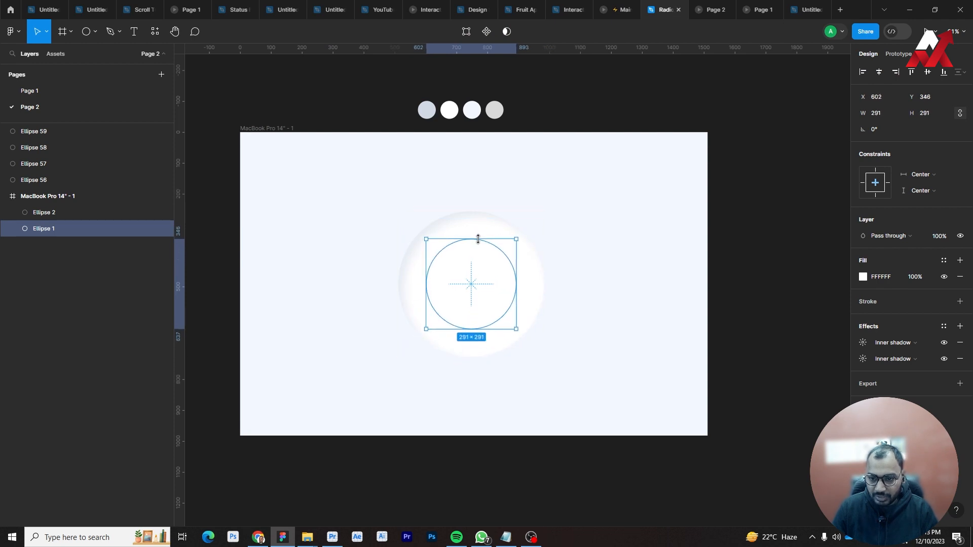
Move the smaller circle, Ellipse 1, above Ellipse 2 in the layer order.
{"action": "left_click", "coordinate": [614, 247]}
{"action": "left_click_drag", "start_coordinate": [573, 286], "coordinate": [644, 263]}
{"action": "left_click", "coordinate": [555, 263]}
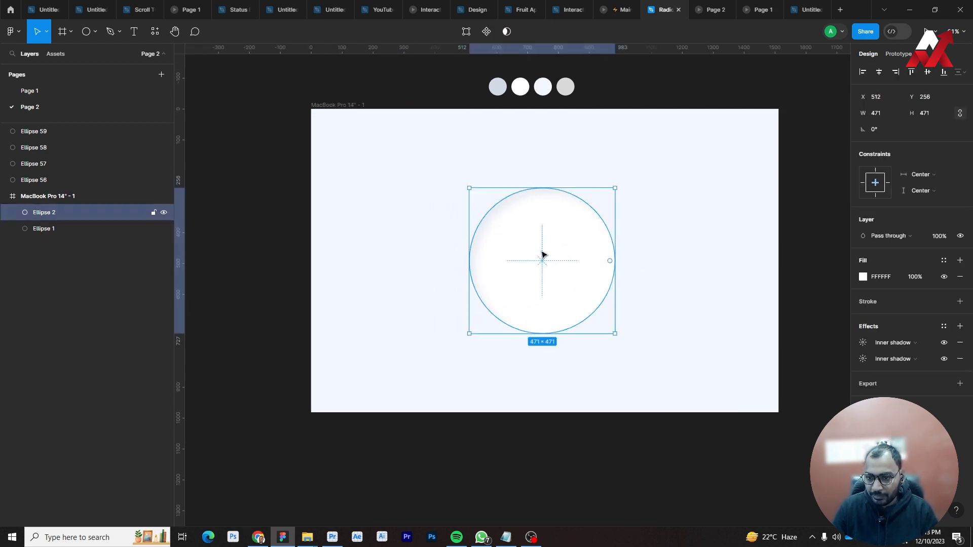
{"action": "left_click", "coordinate": [711, 238]}
{"action": "left_click", "coordinate": [612, 249]}
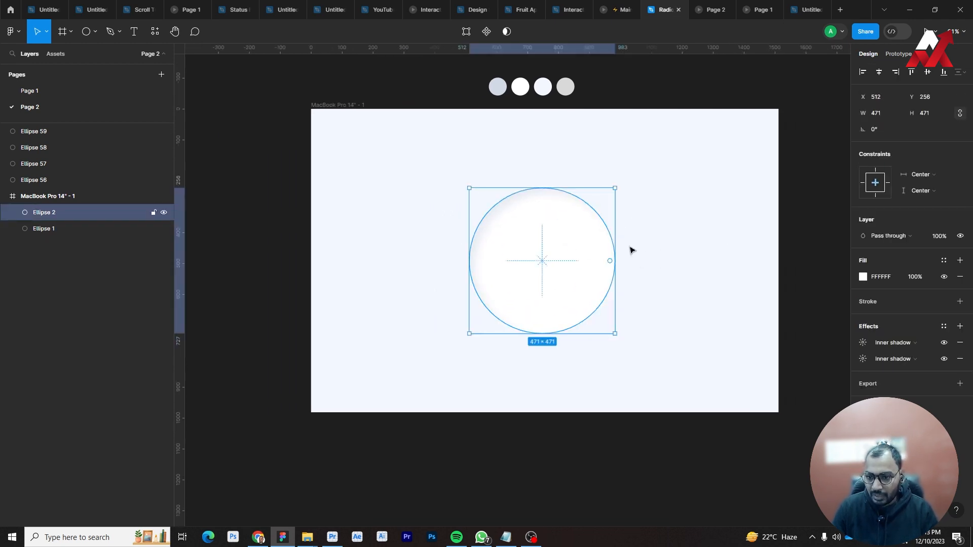
{"action": "left_click", "coordinate": [25, 229]}
{"action": "left_click_drag", "start_coordinate": [57, 228], "coordinate": [55, 205]}
{"action": "left_click", "coordinate": [717, 239]}
Fill the small inner circle with F3F8FF by sampling the third swatch circle.
{"action": "left_click", "coordinate": [553, 268]}
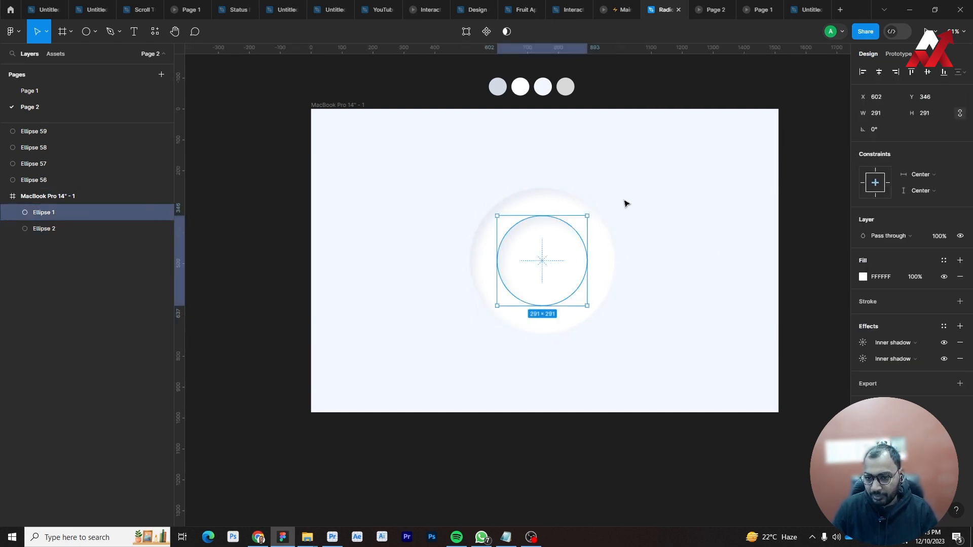
{"action": "key", "text": "i"}
{"action": "left_click", "coordinate": [543, 85]}
{"action": "left_click", "coordinate": [628, 175]}
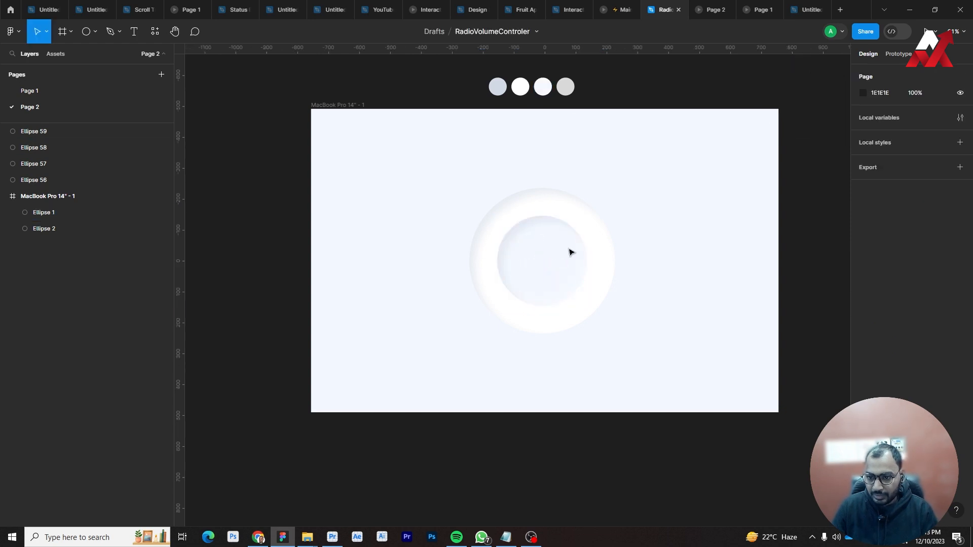
Remove both inner shadow effects from the small inner circle.
{"action": "left_click", "coordinate": [571, 252]}
{"action": "left_click", "coordinate": [960, 359]}
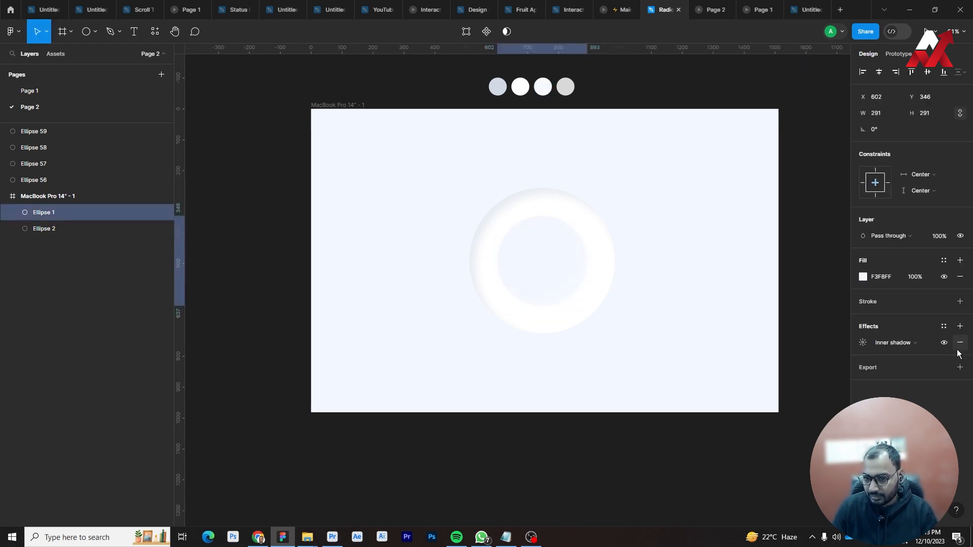
{"action": "left_click", "coordinate": [960, 342]}
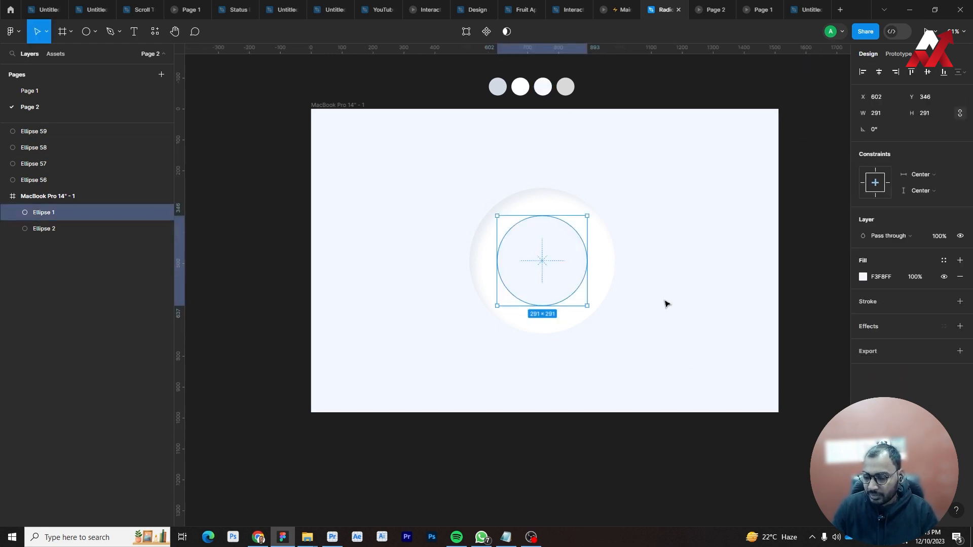
{"action": "left_click", "coordinate": [689, 253]}
Add two drop shadow effects to the small inner circle.
{"action": "left_click", "coordinate": [543, 257]}
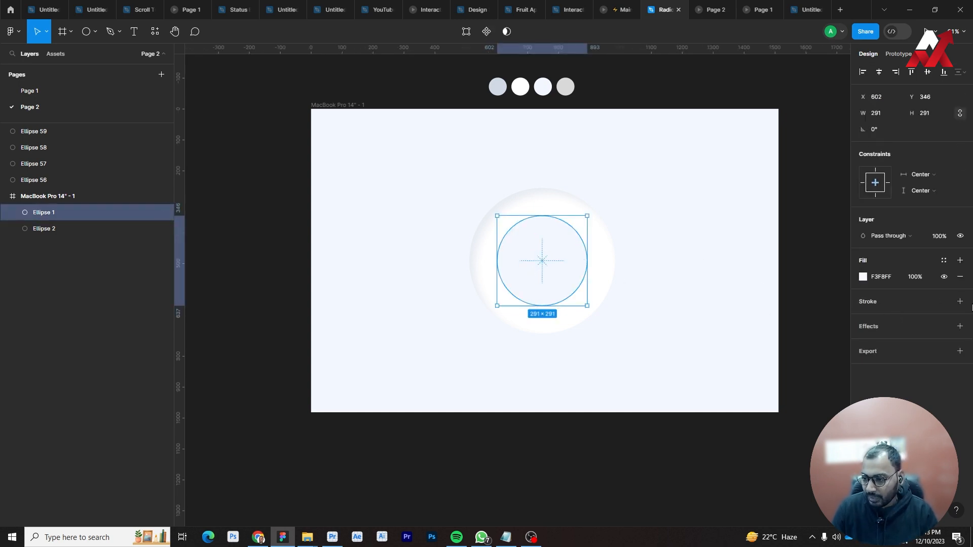
{"action": "left_click", "coordinate": [960, 326]}
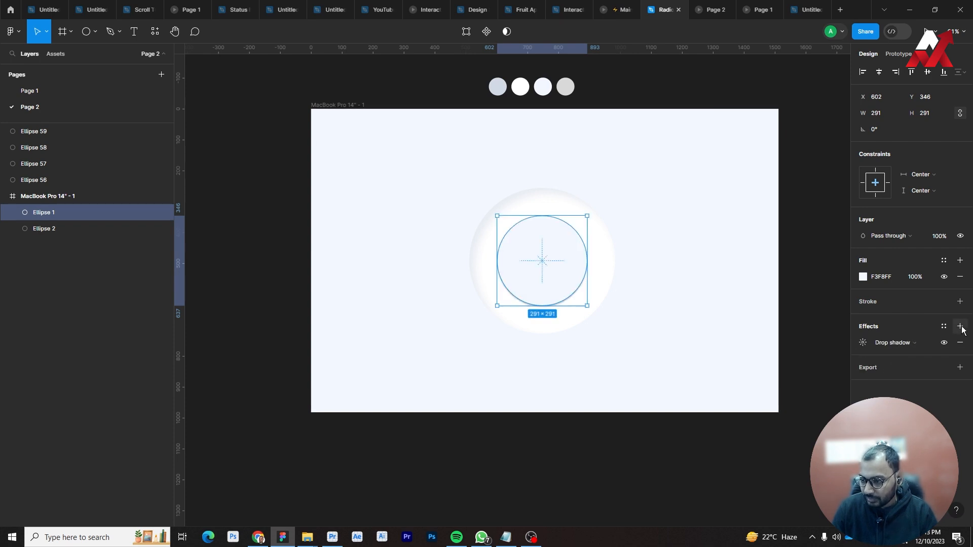
{"action": "left_click", "coordinate": [960, 327]}
Give the second-listed drop shadow X and Y offsets of 18, a blur of 30 and an opacity of 30%.
{"action": "left_click", "coordinate": [864, 359]}
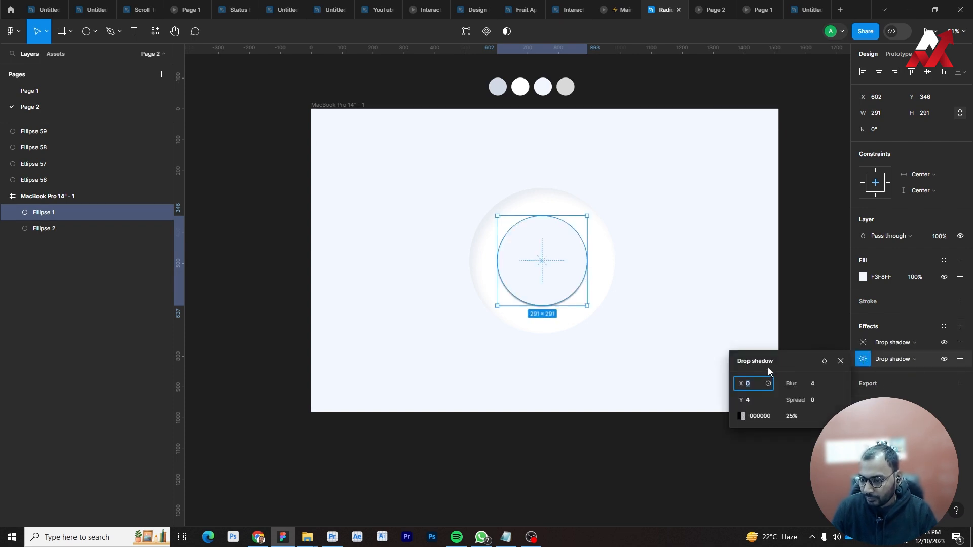
{"action": "type", "text": "18"}
{"action": "key", "text": "Tab"}
{"action": "type", "text": "18"}
{"action": "key", "text": "Tab"}
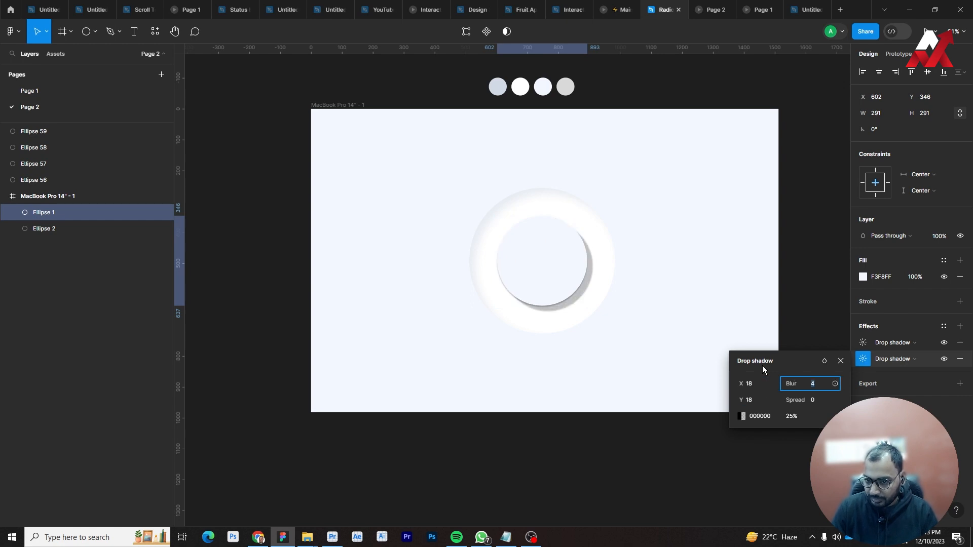
{"action": "type", "text": "30"}
{"action": "key", "text": "Tab"}
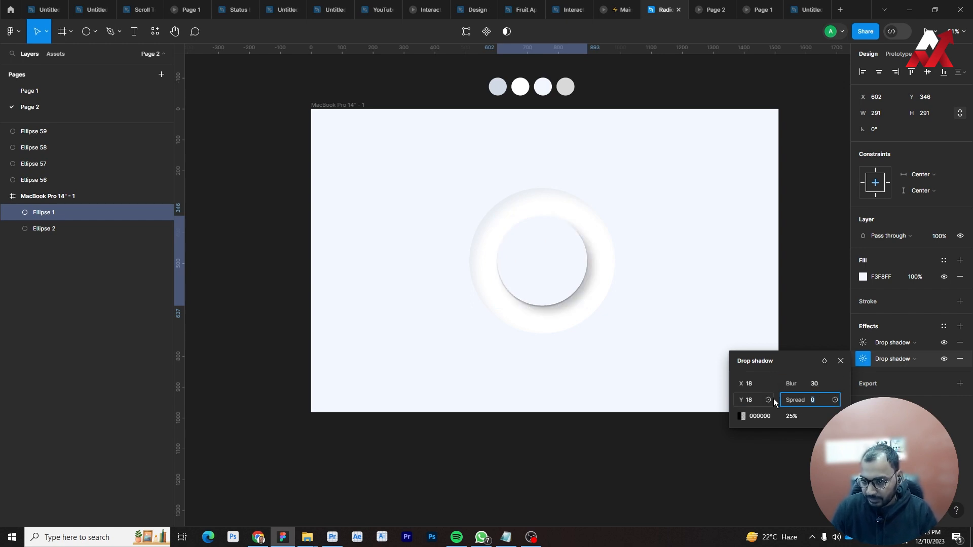
{"action": "left_click", "coordinate": [794, 417]}
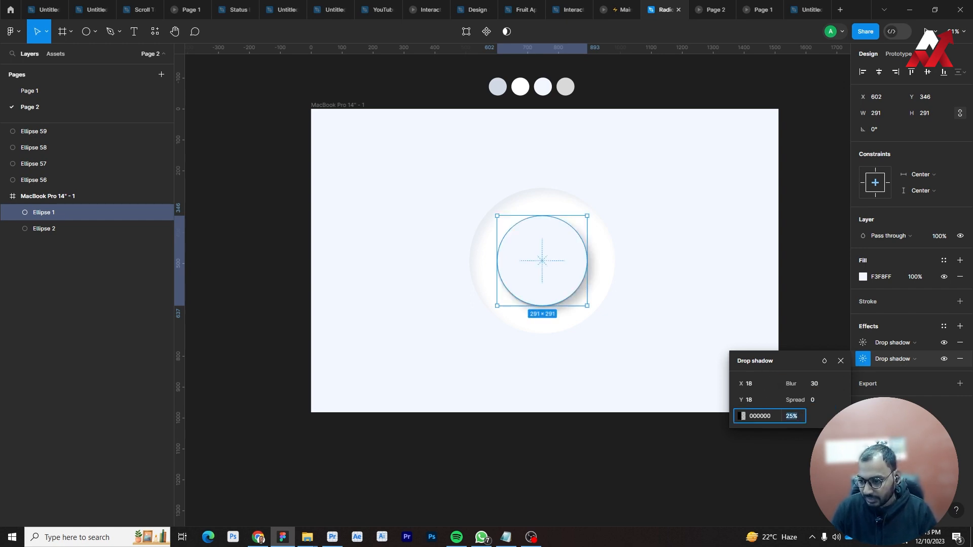
{"action": "type", "text": "30"}
{"action": "key", "text": "Return"}
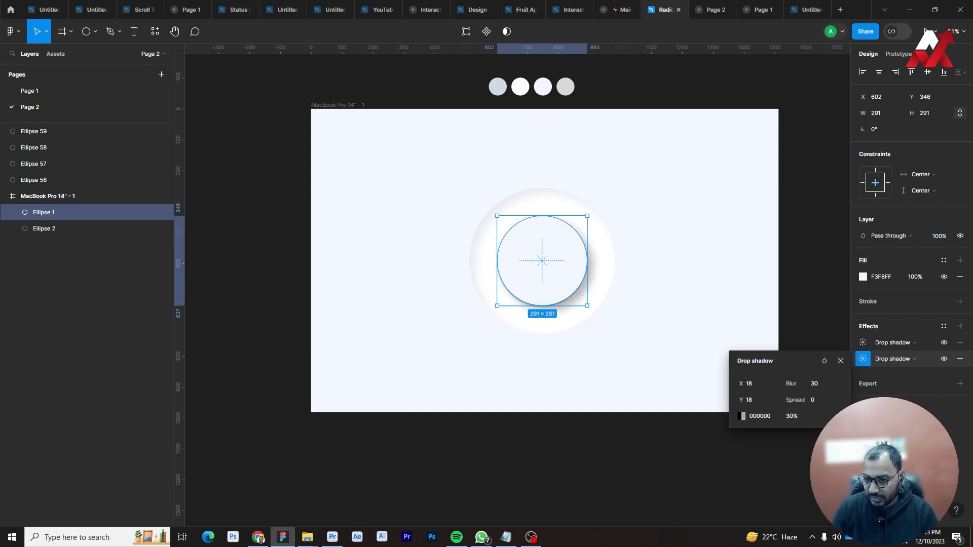
Set the first-listed drop shadow's X and Y offsets to 18 and its colour to FFFFFF.
{"action": "left_click", "coordinate": [884, 344]}
{"action": "left_click", "coordinate": [860, 350]}
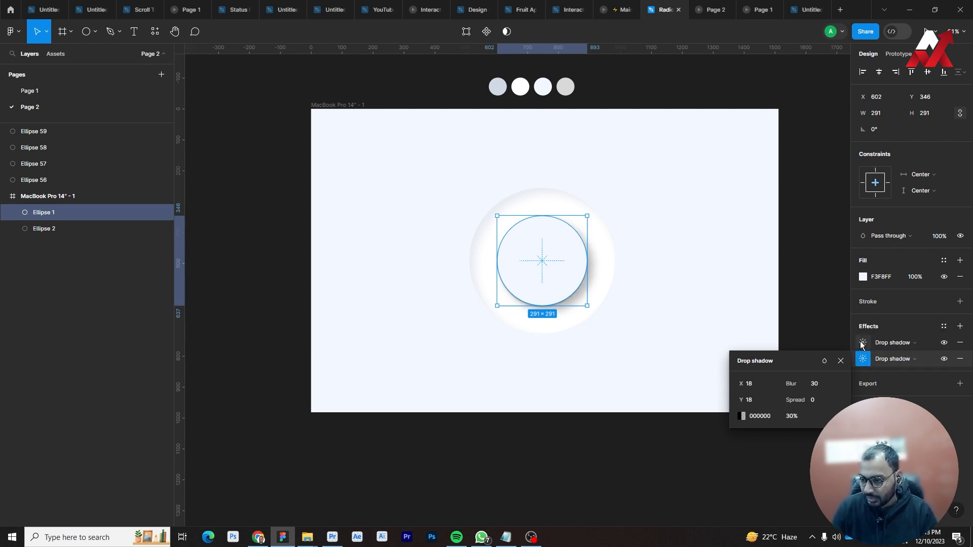
{"action": "left_click", "coordinate": [864, 345]}
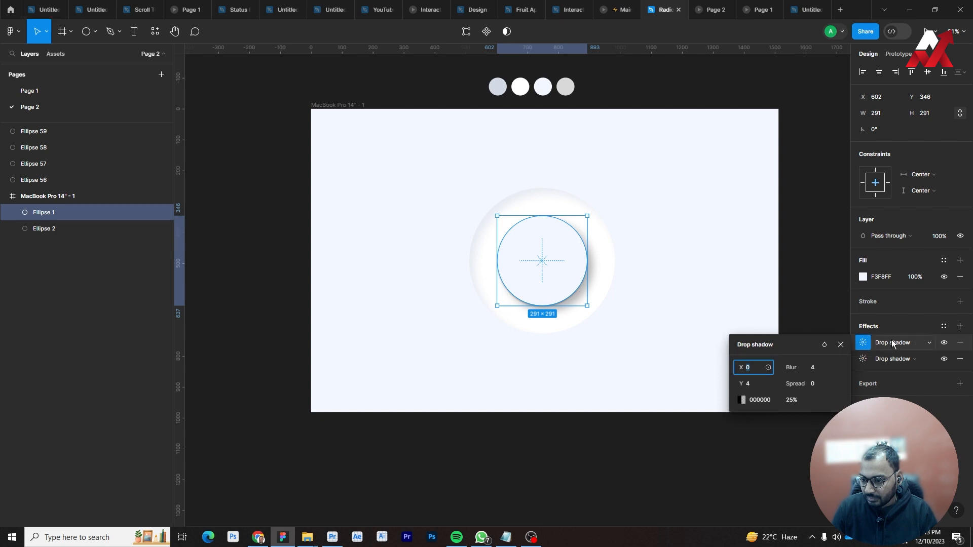
{"action": "type", "text": "18"}
{"action": "key", "text": "Tab"}
{"action": "type", "text": "18"}
{"action": "key", "text": "Tab"}
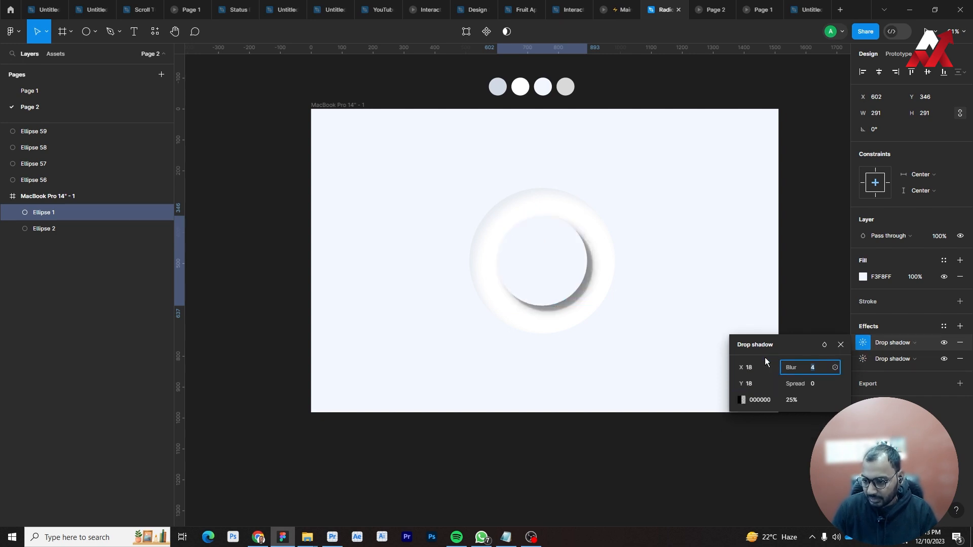
{"action": "left_click", "coordinate": [765, 400]}
{"action": "type", "text": "ffffff"}
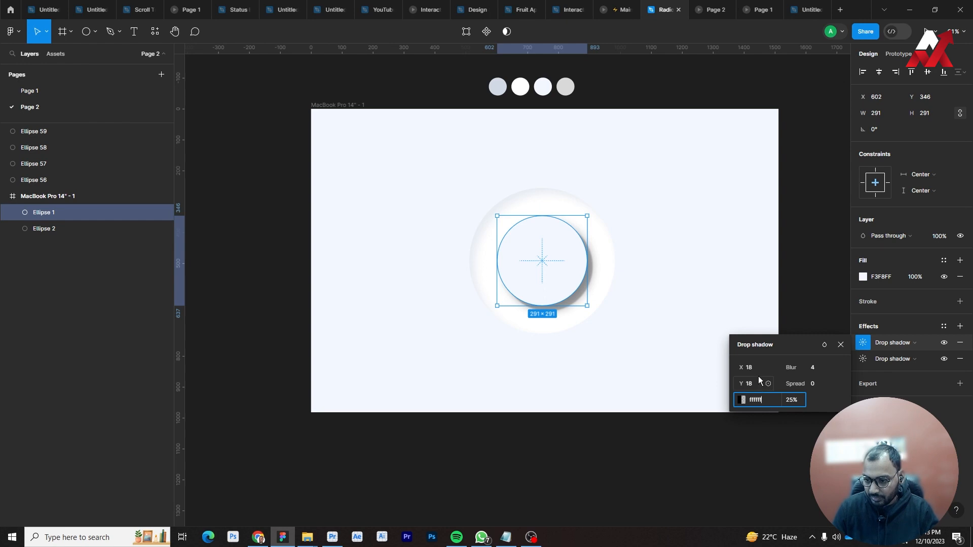
Change the white drop shadow's X and Y offsets to -18 and set its blur to 30.
{"action": "left_click", "coordinate": [758, 370]}
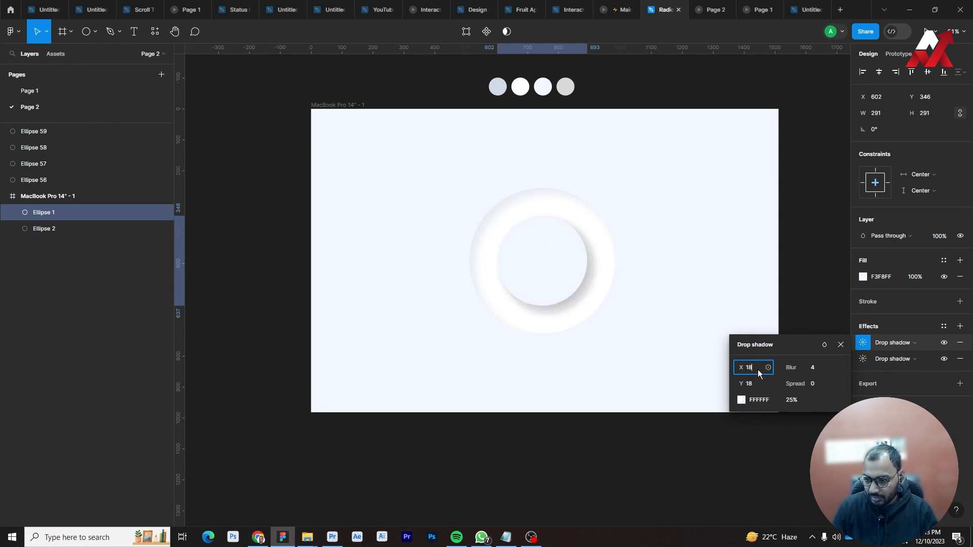
{"action": "type", "text": "-"}
{"action": "key", "text": "Tab"}
{"action": "type", "text": "-18"}
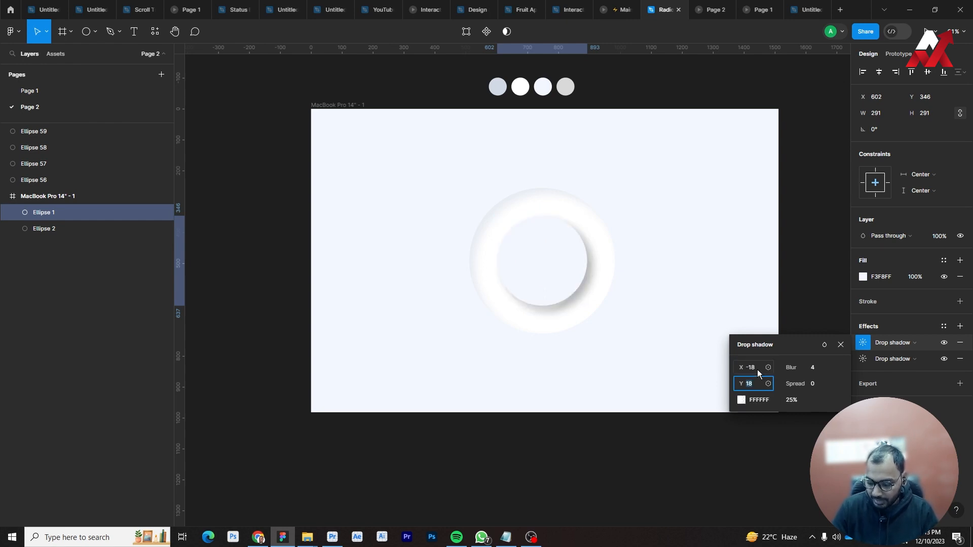
{"action": "key", "text": "Tab"}
{"action": "type", "text": "30"}
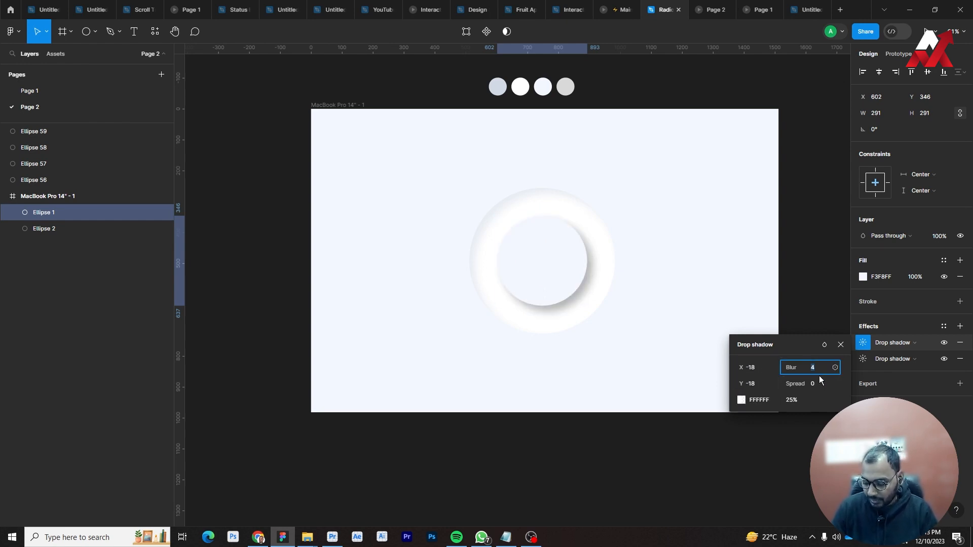
{"action": "key", "text": "Tab"}
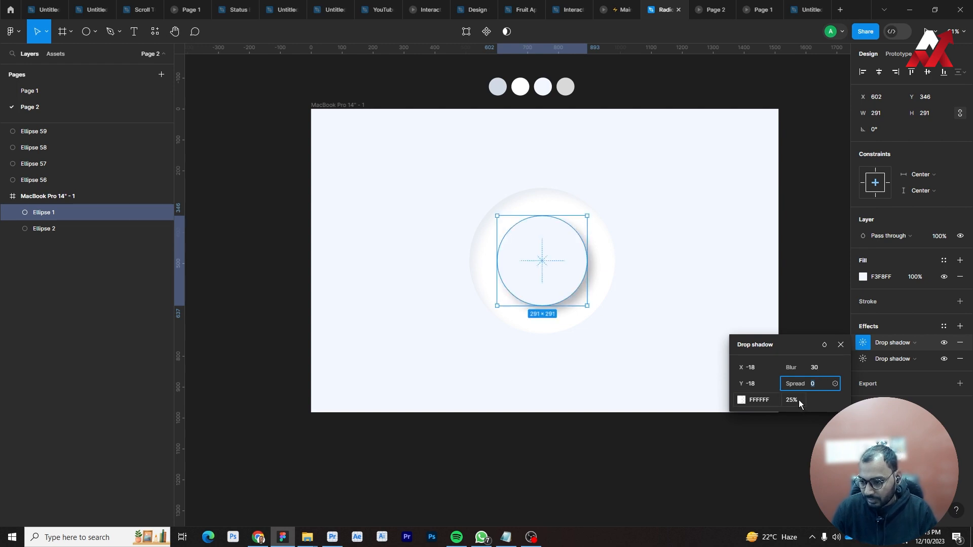
{"action": "key", "text": "Tab"}
Lower the opacity of the inner circle's black drop shadow to 20%.
{"action": "left_click", "coordinate": [864, 360]}
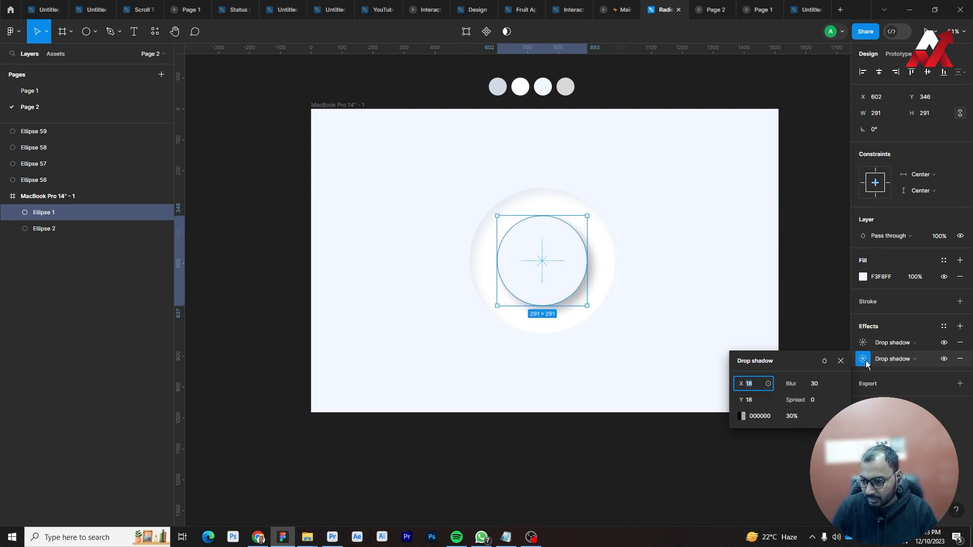
{"action": "left_click", "coordinate": [865, 345]}
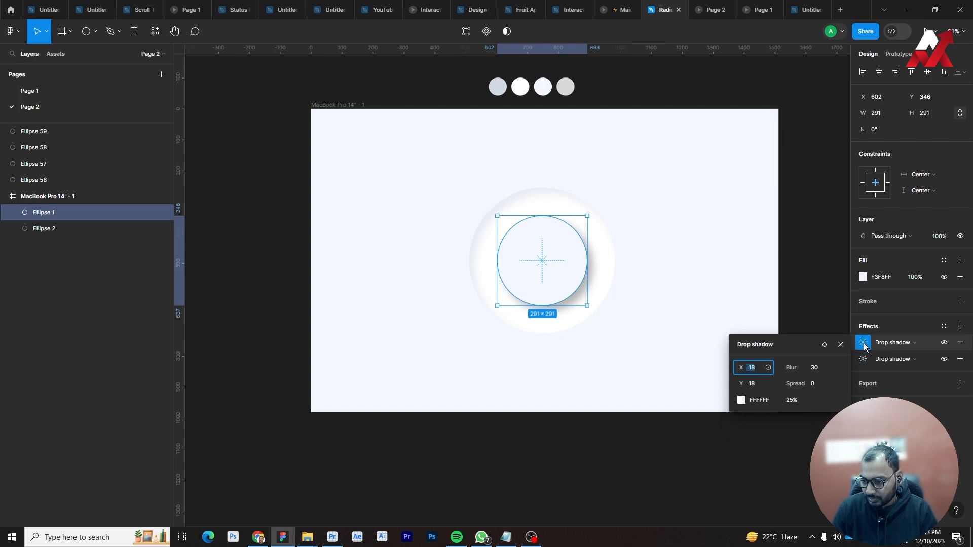
{"action": "left_click", "coordinate": [863, 359]}
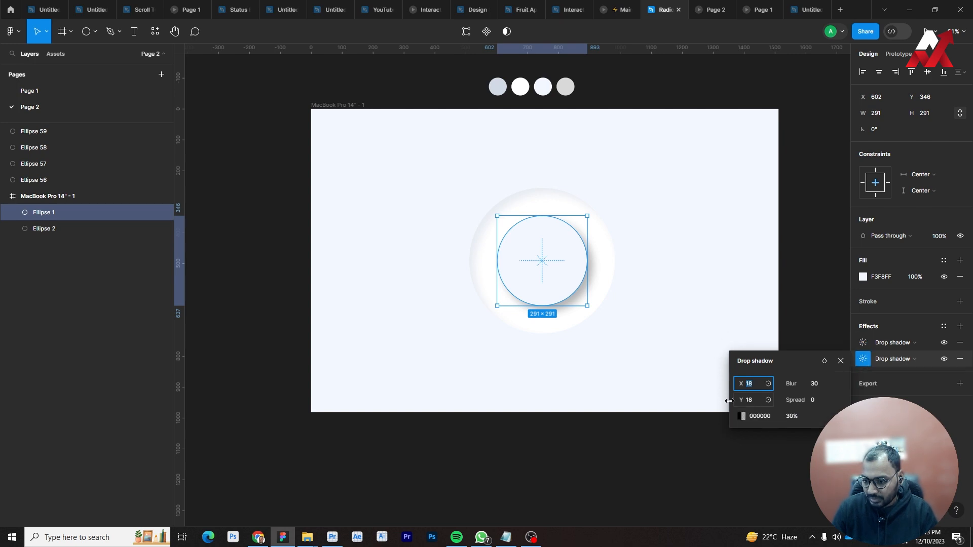
{"action": "left_click", "coordinate": [744, 417]}
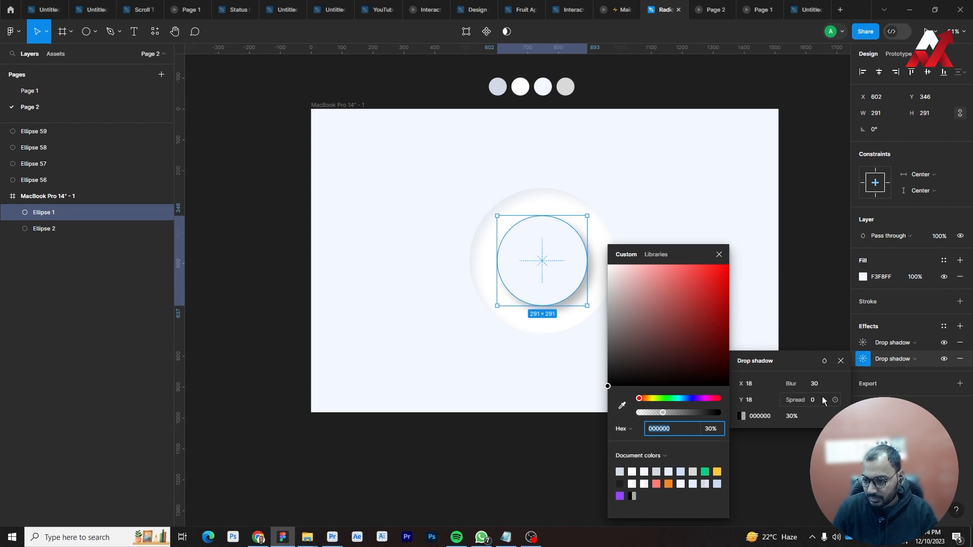
{"action": "left_click", "coordinate": [793, 417]}
{"action": "type", "text": "2"}
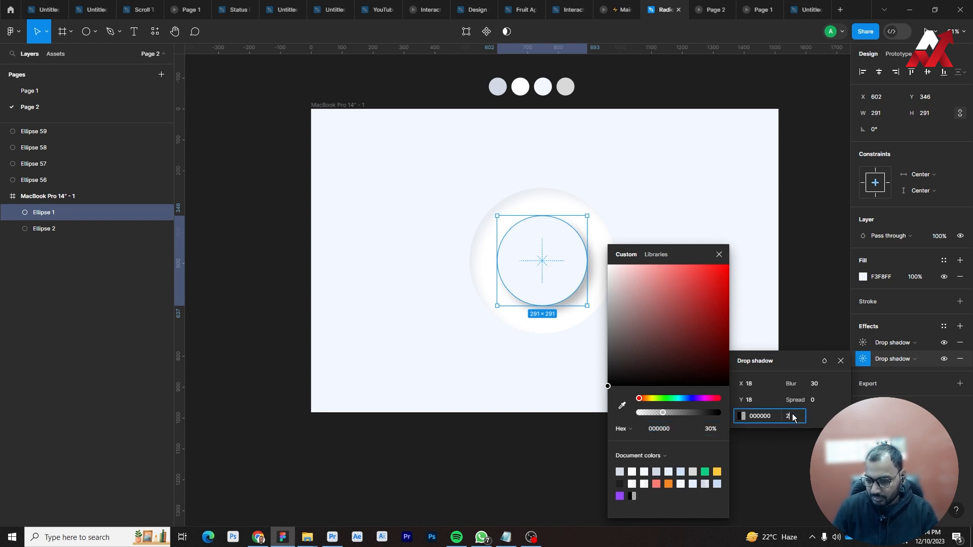
{"action": "type", "text": "0"}
{"action": "key", "text": "Return"}
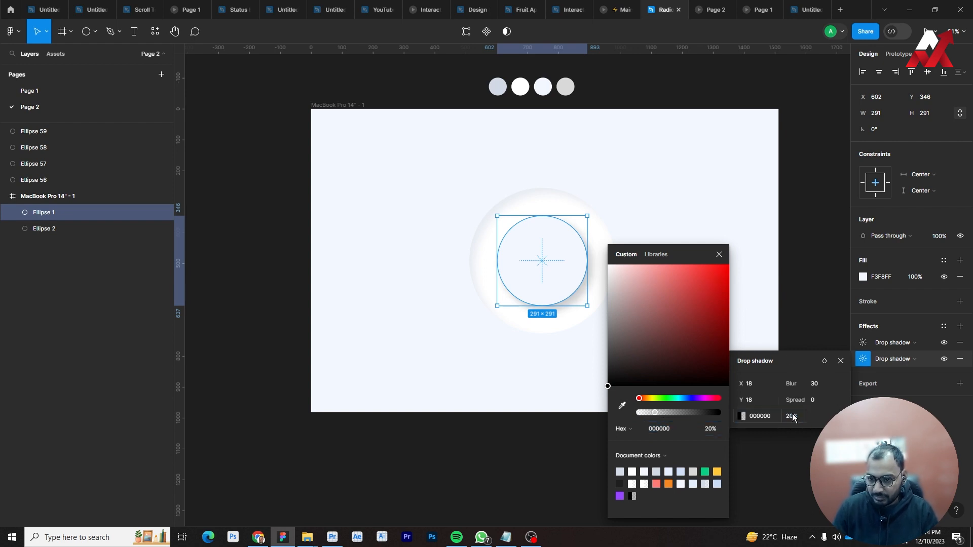
{"action": "left_click", "coordinate": [717, 260]}
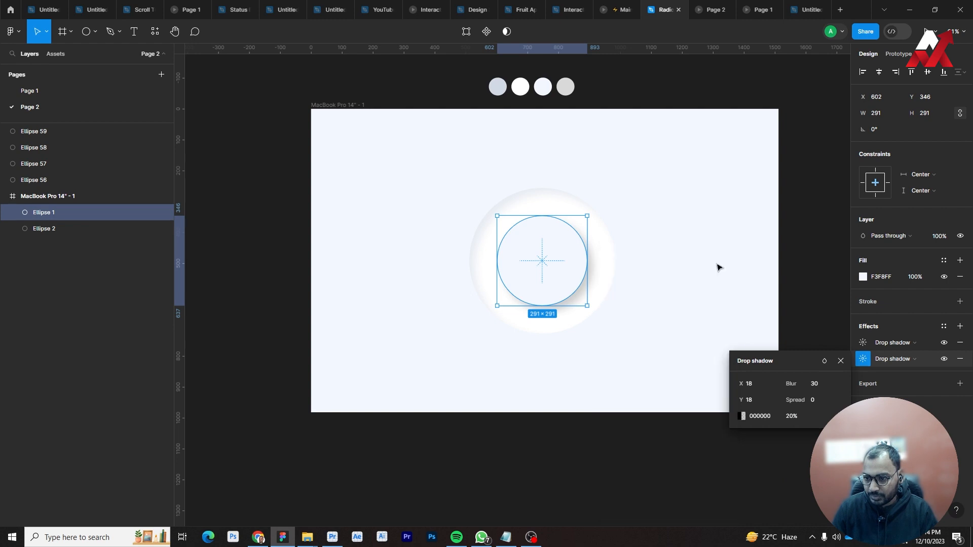
Check the drop shadow settings of the finished dial's inner circle on Page 1.
{"action": "left_click", "coordinate": [42, 93]}
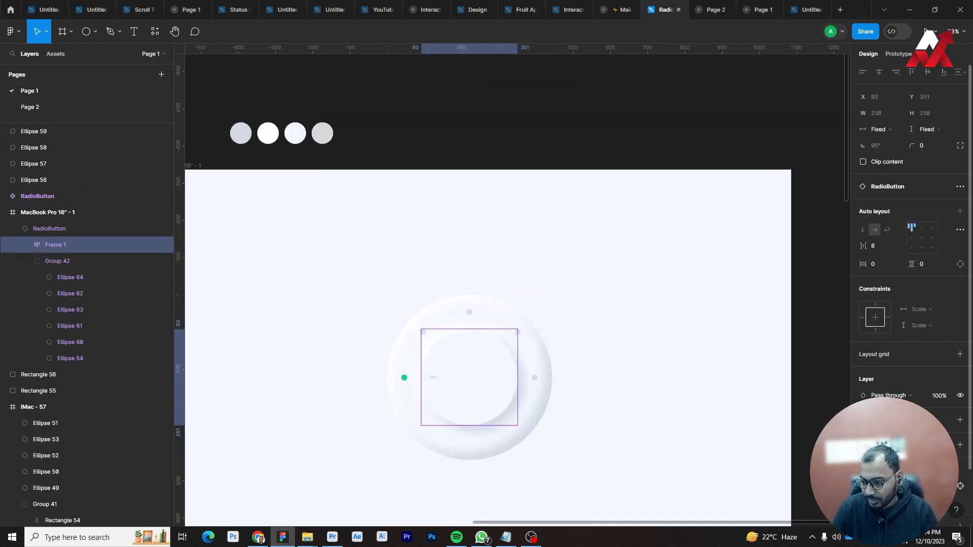
{"action": "scroll", "coordinate": [910, 254], "scroll_direction": "down", "scroll_amount": 2}
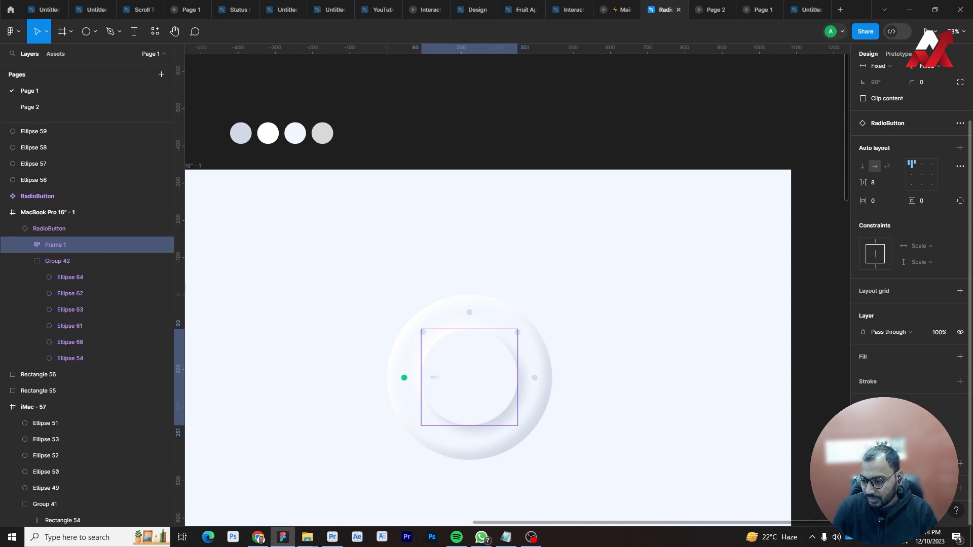
{"action": "left_click", "coordinate": [508, 380]}
{"action": "left_click", "coordinate": [508, 381], "text": "ctrl"}
{"action": "left_click", "coordinate": [67, 279]}
{"action": "left_click", "coordinate": [69, 262]}
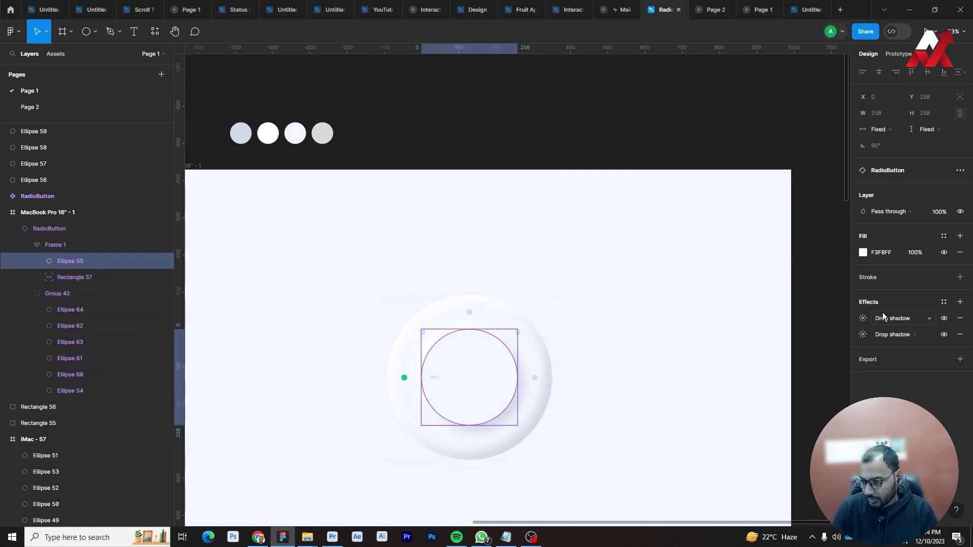
{"action": "left_click", "coordinate": [864, 319]}
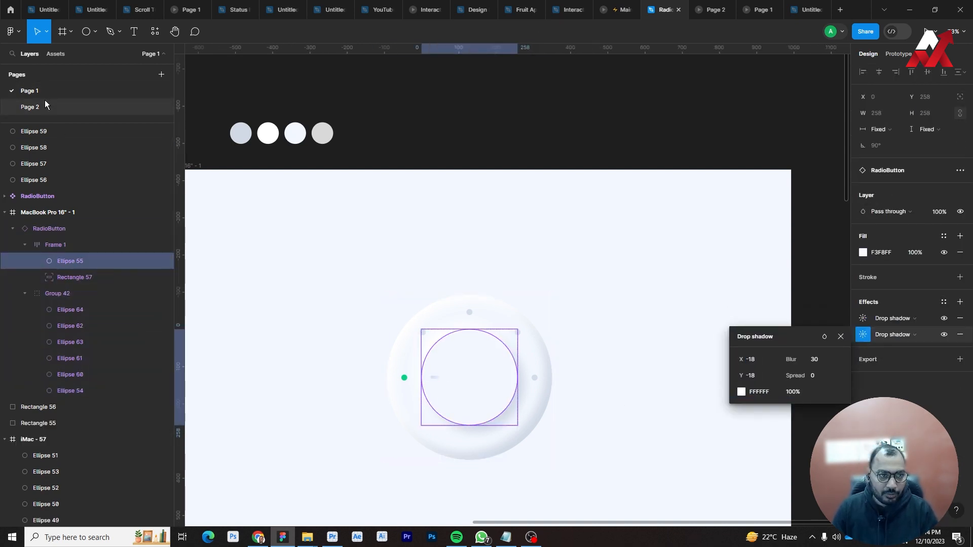
On Page 2, change the inner circle's second-listed drop shadow to colour D1D9E6 at 100% opacity.
{"action": "left_click", "coordinate": [45, 104]}
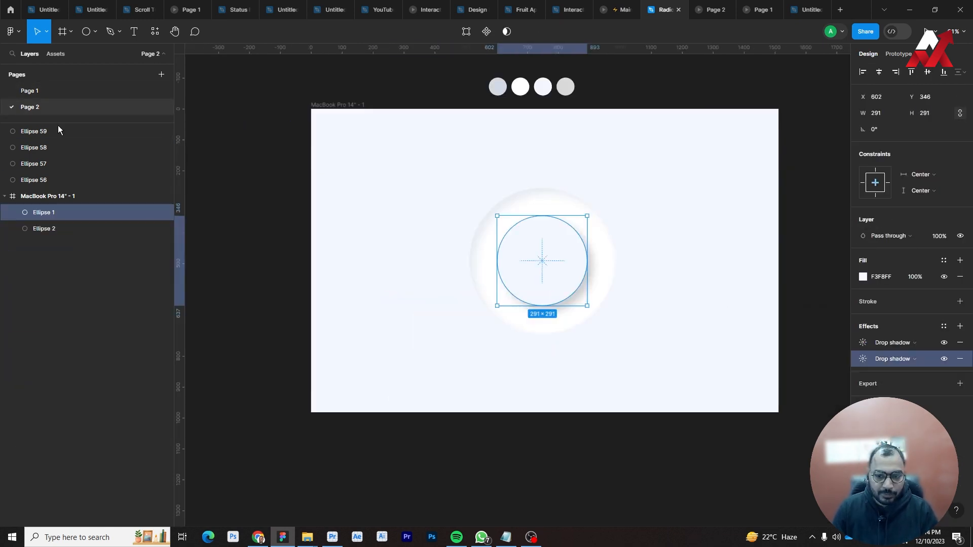
{"action": "left_click", "coordinate": [863, 360]}
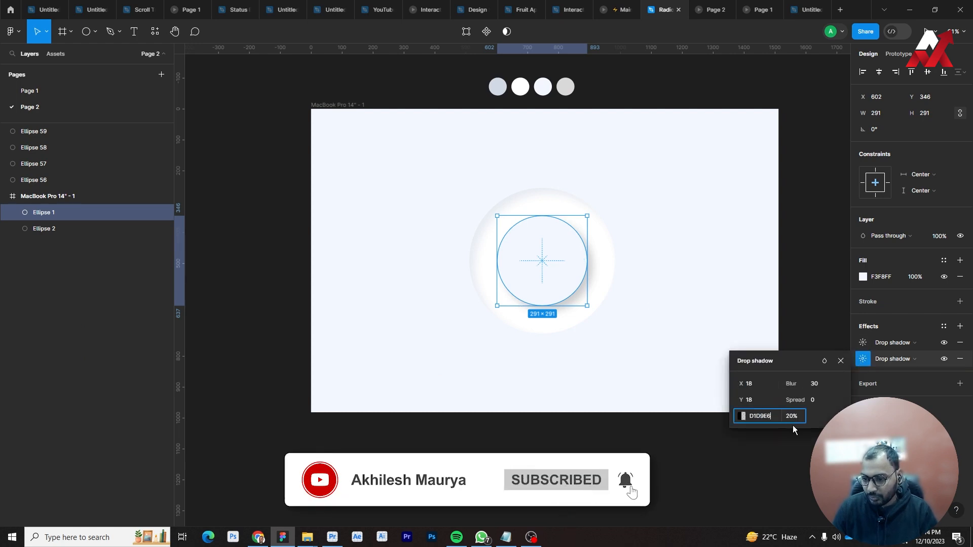
{"action": "left_click", "coordinate": [695, 445]}
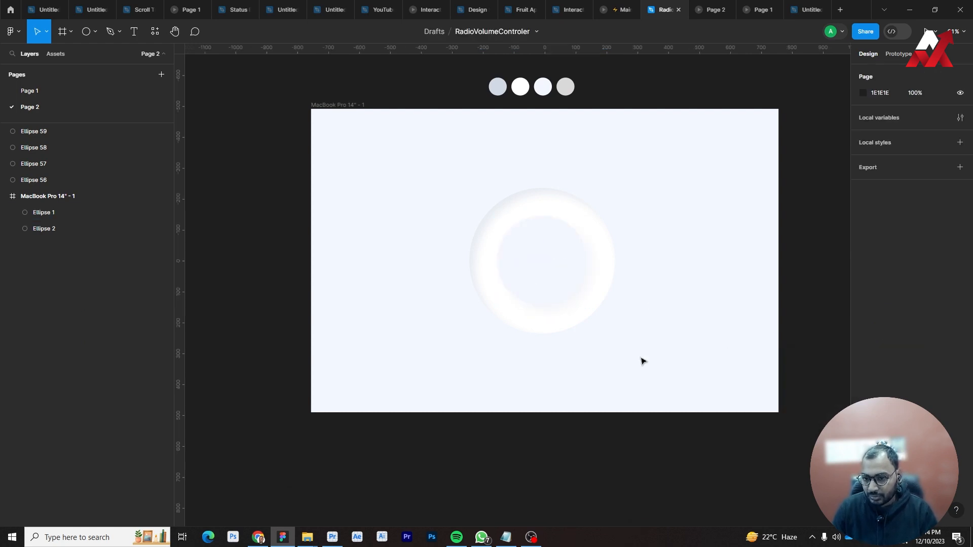
{"action": "scroll", "coordinate": [595, 237], "scroll_direction": "up", "scroll_amount": 3}
{"action": "left_click", "coordinate": [559, 290]}
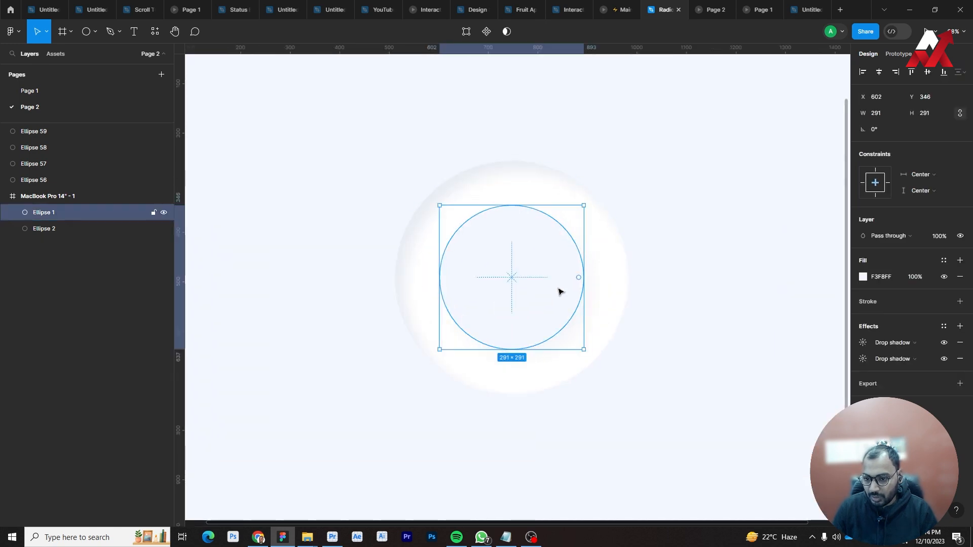
{"action": "left_click", "coordinate": [864, 359]}
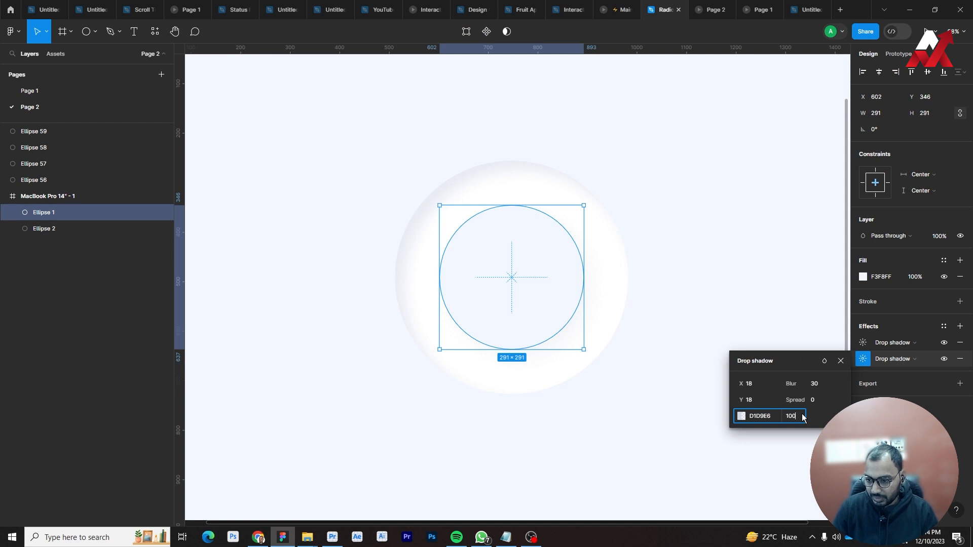
{"action": "left_click", "coordinate": [607, 460]}
{"action": "left_click", "coordinate": [525, 308]}
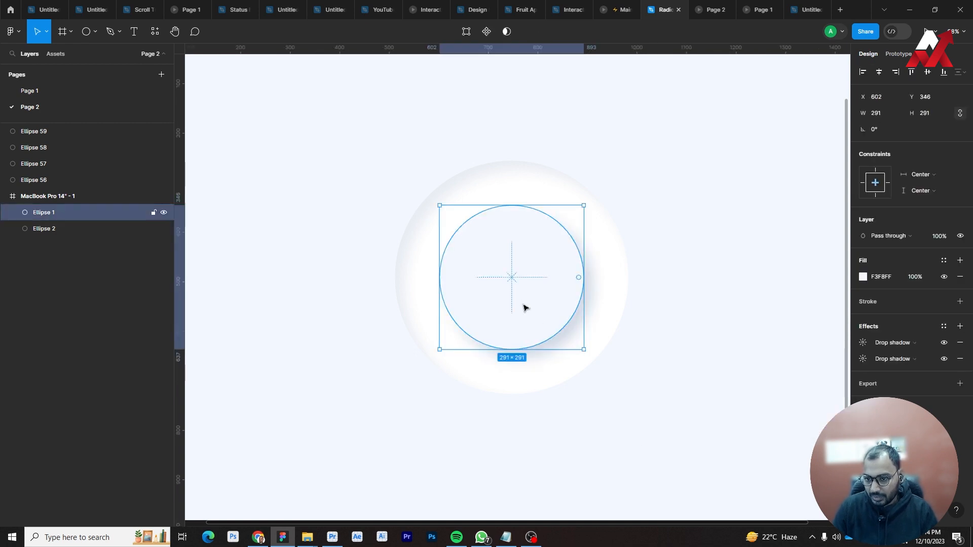
Examine the dial's shadows up close and within the whole frame.
{"action": "left_click", "coordinate": [649, 399]}
{"action": "scroll", "coordinate": [637, 393], "scroll_direction": "down", "scroll_amount": 3}
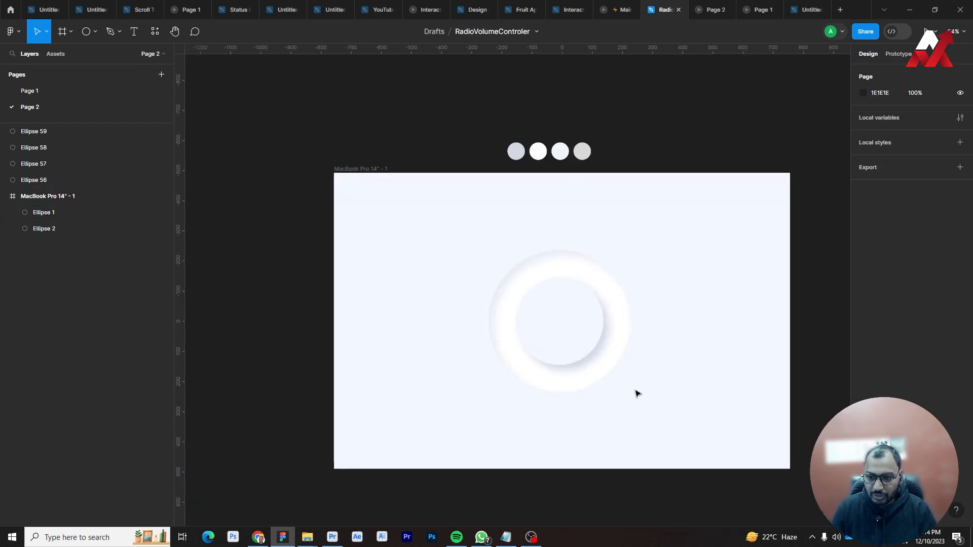
{"action": "scroll", "coordinate": [636, 392], "scroll_direction": "up", "scroll_amount": 3}
{"action": "left_click", "coordinate": [483, 250]}
{"action": "left_click", "coordinate": [710, 268]}
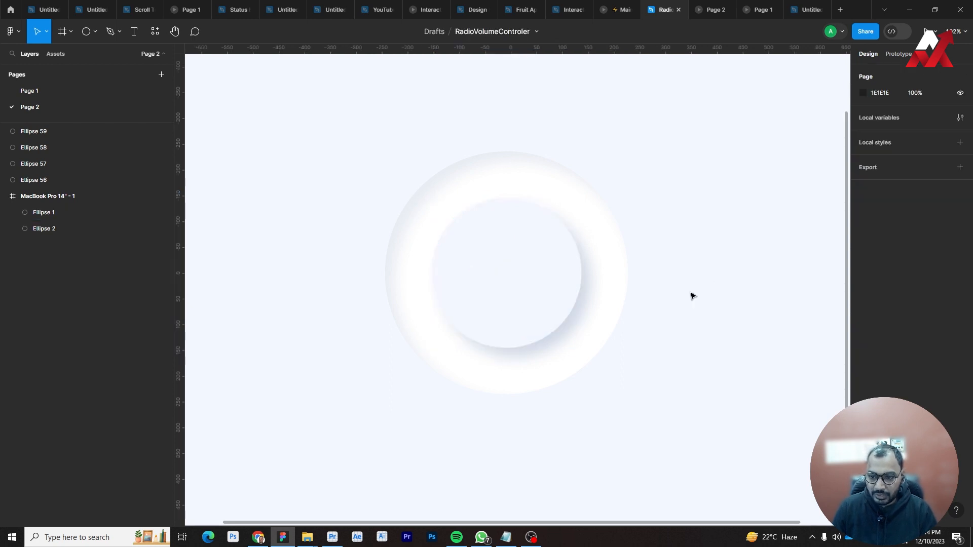
{"action": "scroll", "coordinate": [693, 295], "scroll_direction": "down", "scroll_amount": 5}
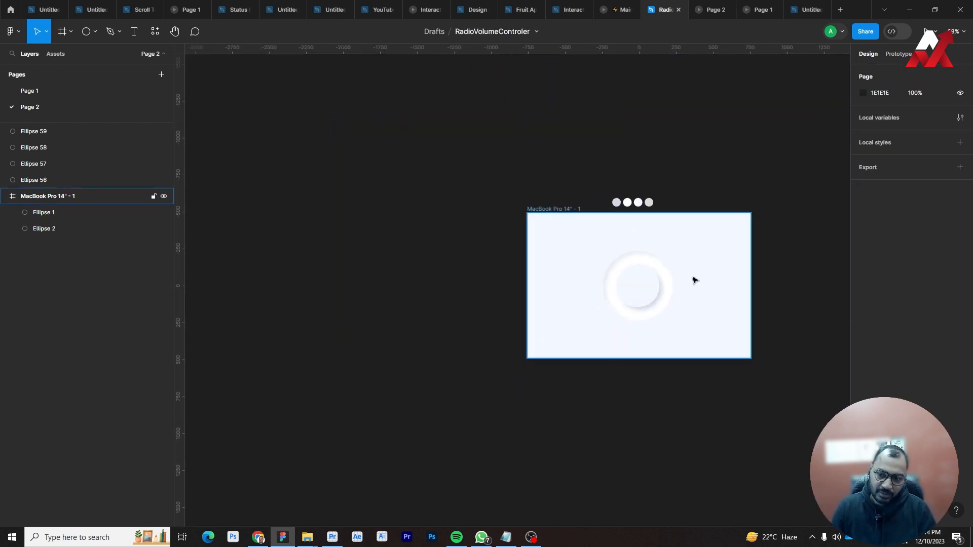
{"action": "scroll", "coordinate": [692, 279], "scroll_direction": "up", "scroll_amount": 5}
{"action": "scroll", "coordinate": [800, 276], "scroll_direction": "down", "scroll_amount": 3}
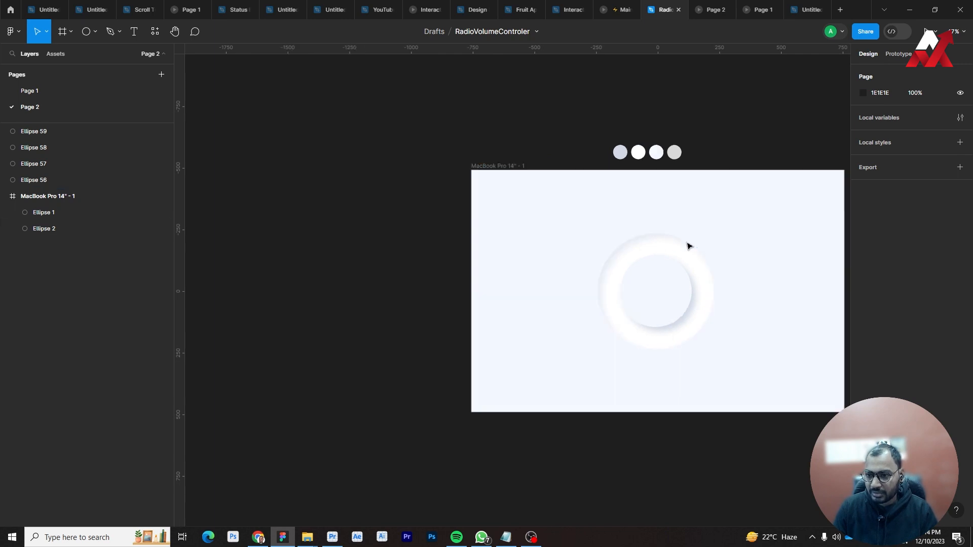
{"action": "scroll", "coordinate": [688, 248], "scroll_direction": "up", "scroll_amount": 3}
{"action": "left_click", "coordinate": [635, 301]}
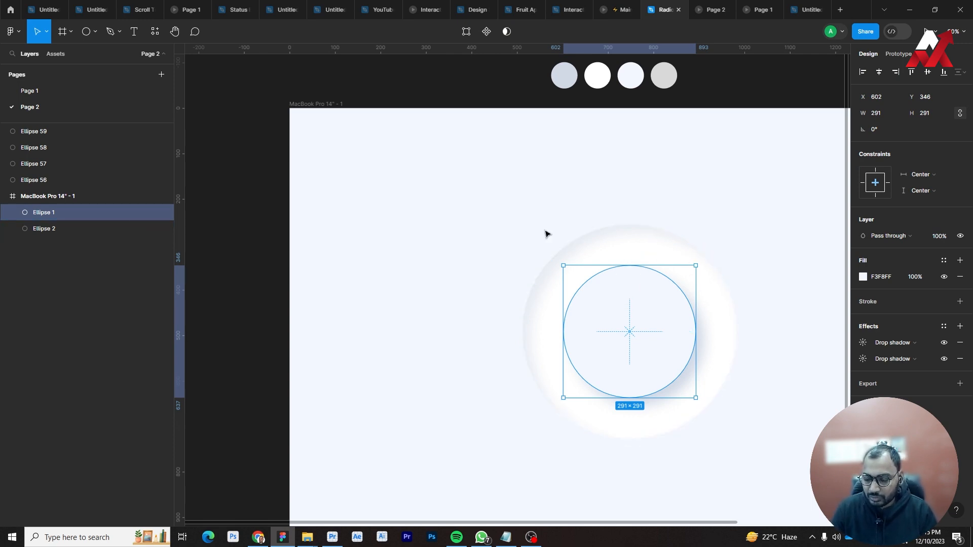
{"action": "left_click", "coordinate": [649, 178]}
Draw a small circle on the frame outside the dial's upper-left edge and resize it to 12 × 12.
{"action": "scroll", "coordinate": [660, 238], "scroll_direction": "up", "scroll_amount": 3}
{"action": "left_click", "coordinate": [87, 32]}
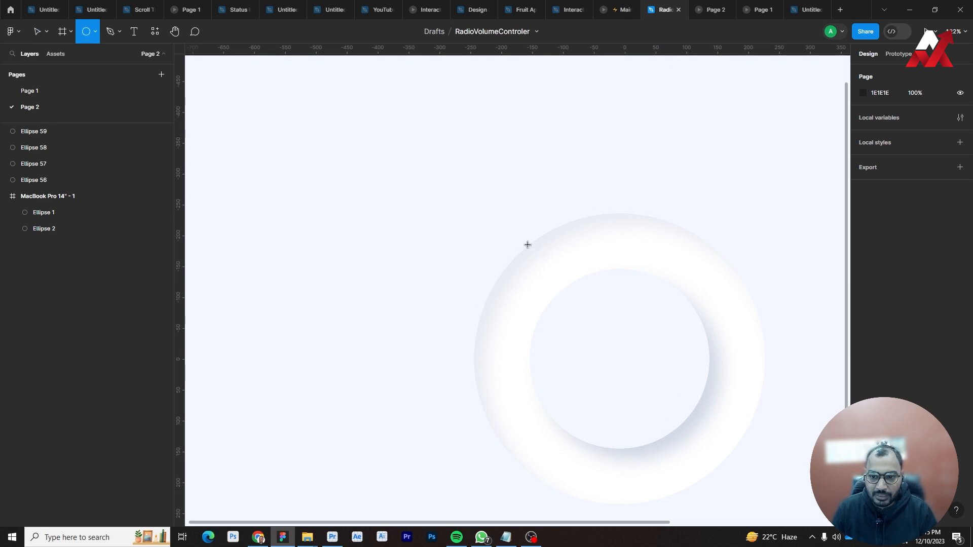
{"action": "left_click_drag", "start_coordinate": [406, 217], "coordinate": [432, 234]}
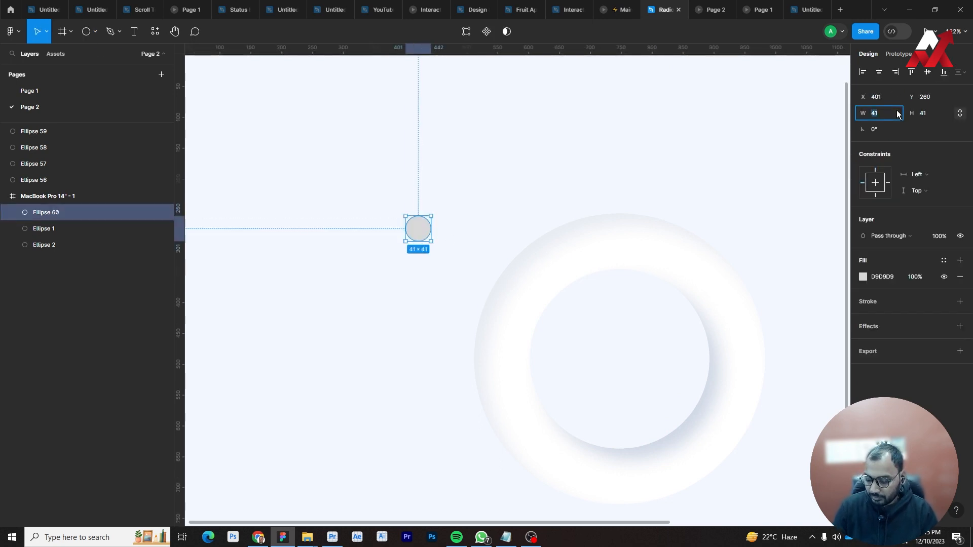
{"action": "type", "text": "12"}
{"action": "key", "text": "Return"}
{"action": "left_click", "coordinate": [417, 222]}
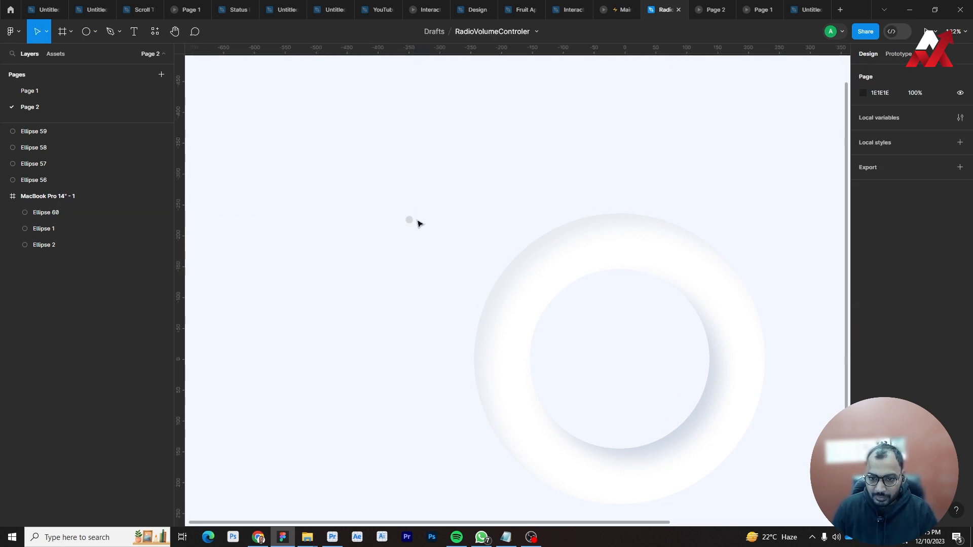
Place the small dot on the ring above the inner circle and centre it horizontally with both large circles.
{"action": "left_click_drag", "start_coordinate": [413, 223], "coordinate": [621, 255]}
{"action": "left_click", "coordinate": [645, 282], "text": "shift"}
{"action": "left_click", "coordinate": [655, 160]}
{"action": "scroll", "coordinate": [634, 229], "scroll_direction": "up", "scroll_amount": 3}
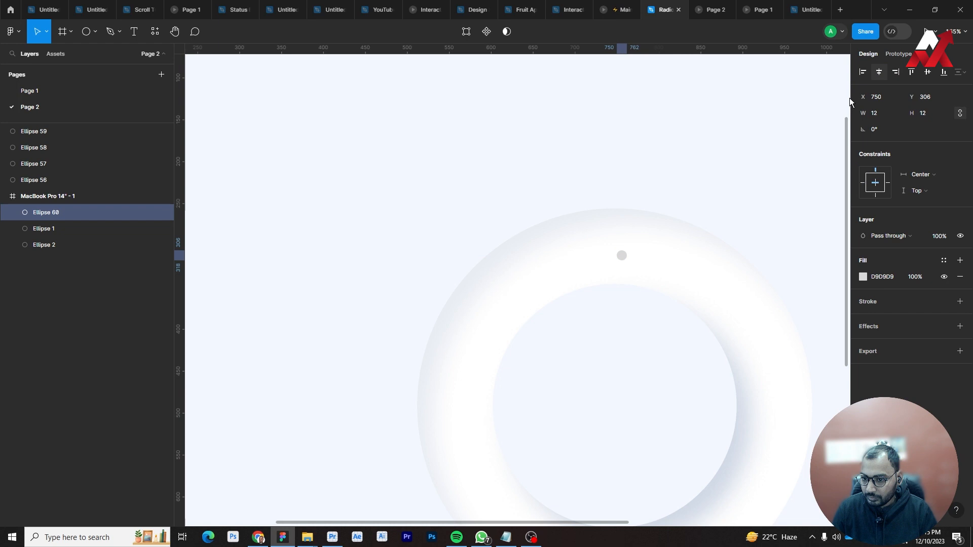
{"action": "left_click", "coordinate": [689, 250], "text": "shift"}
{"action": "left_click_drag", "start_coordinate": [637, 152], "coordinate": [613, 315]}
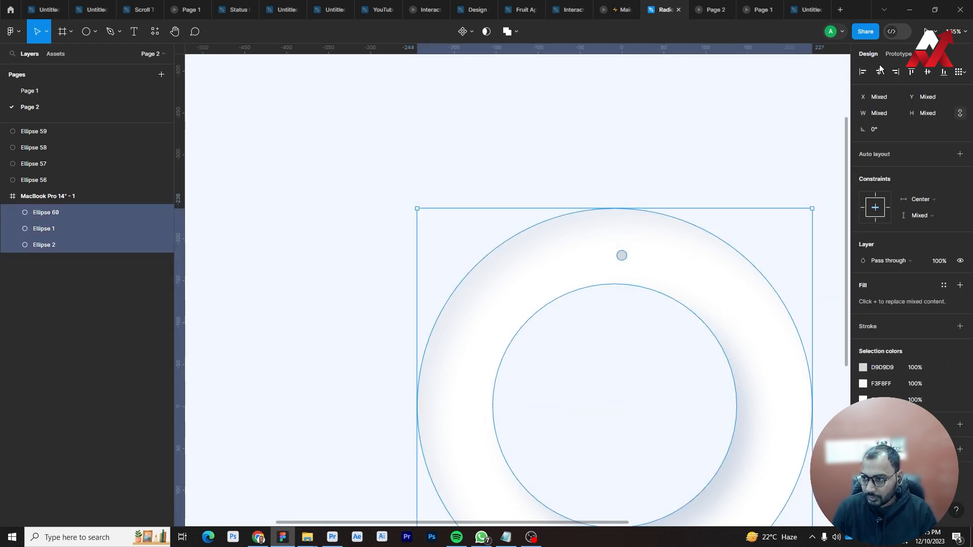
{"action": "left_click", "coordinate": [880, 71]}
{"action": "left_click", "coordinate": [667, 180]}
{"action": "left_click", "coordinate": [615, 256]}
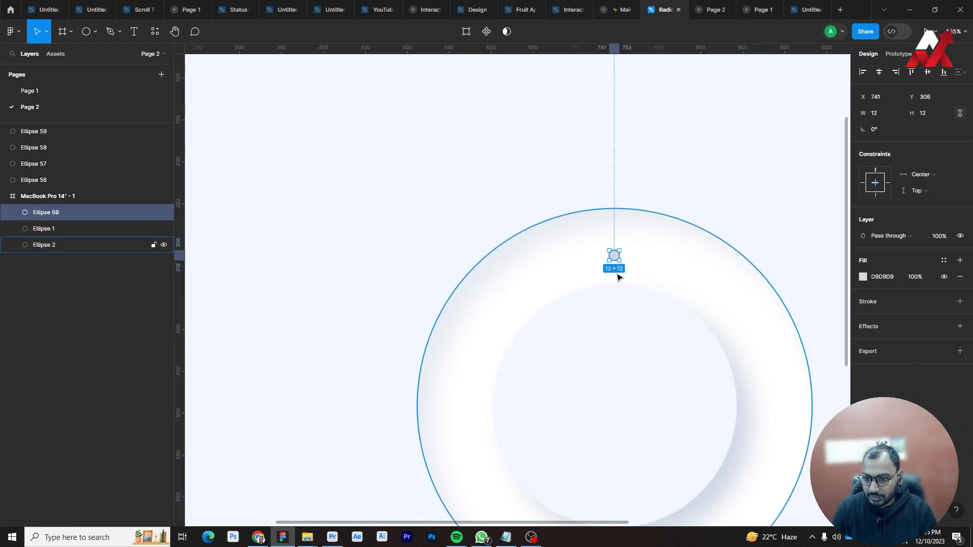
{"action": "left_click_drag", "start_coordinate": [614, 256], "coordinate": [502, 387]}
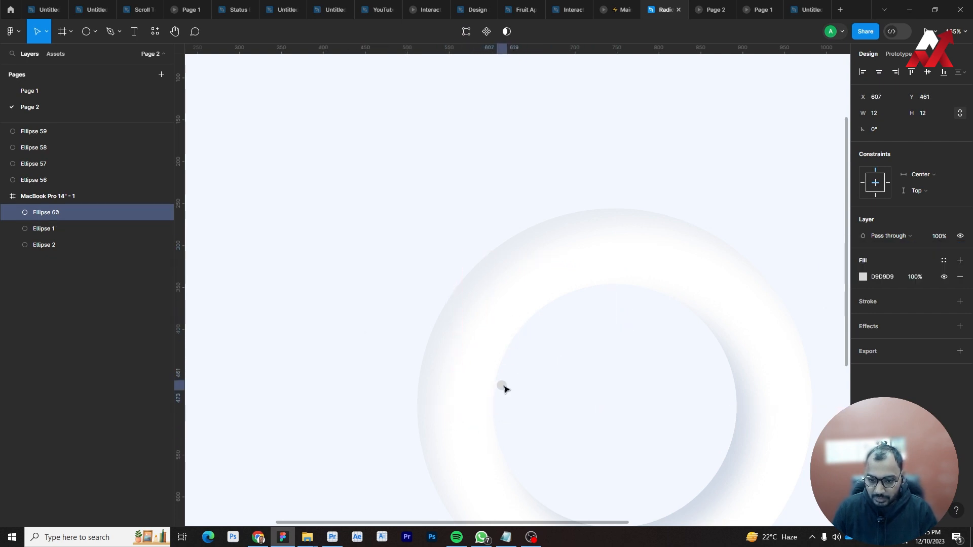
{"action": "left_click", "coordinate": [453, 358]}
{"action": "key", "text": "ctrl+z"}
{"action": "key", "text": "ctrl+z"}
{"action": "left_click", "coordinate": [649, 147]}
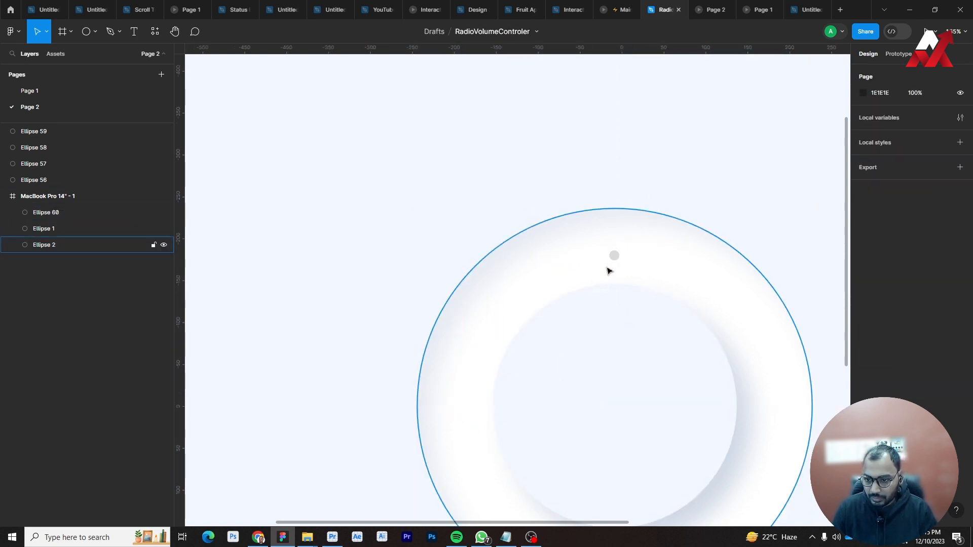
Resize the dot on the upper part of the ring to 14 × 14.
{"action": "left_click", "coordinate": [614, 256]}
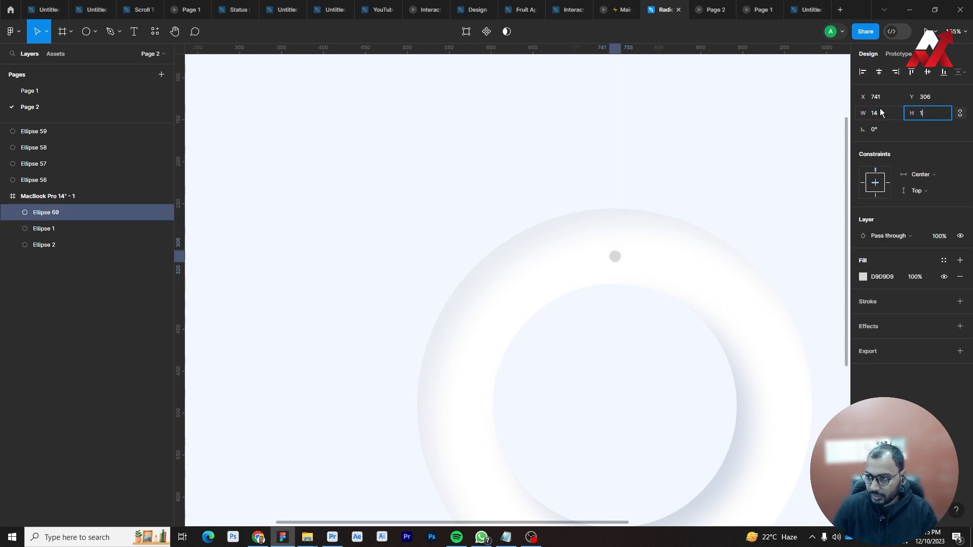
{"action": "left_click", "coordinate": [731, 151]}
{"action": "scroll", "coordinate": [730, 151], "scroll_direction": "down", "scroll_amount": 2}
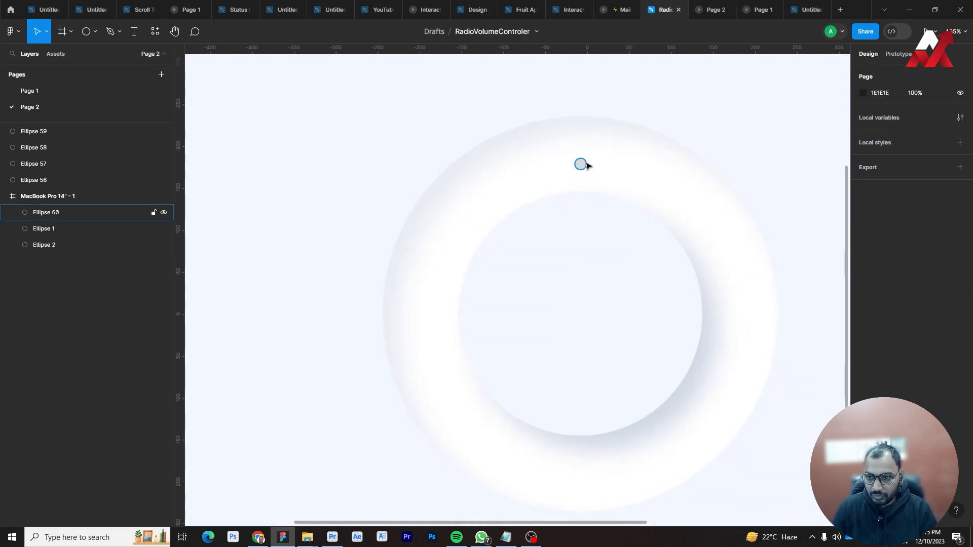
{"action": "left_click_drag", "start_coordinate": [580, 163], "coordinate": [424, 304]}
{"action": "left_click", "coordinate": [686, 46]}
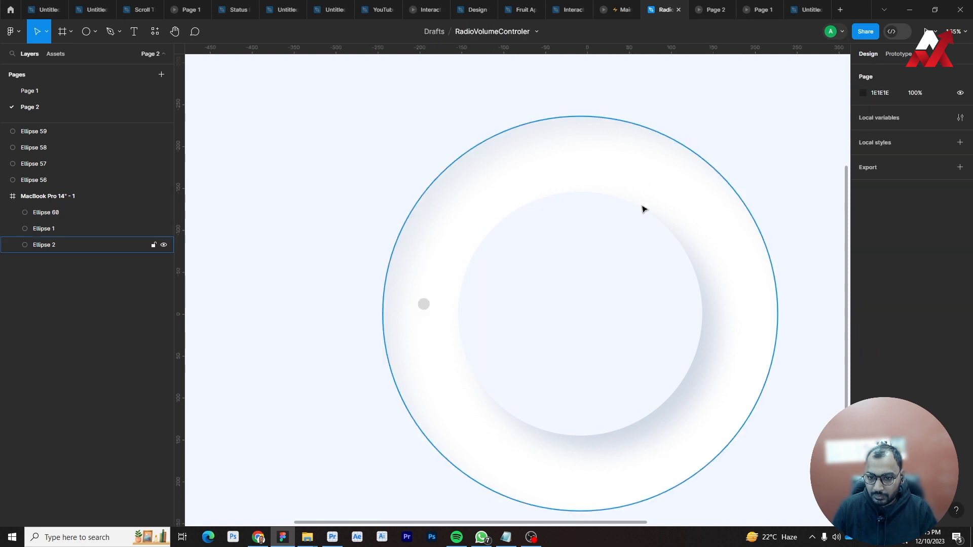
{"action": "key", "text": "ctrl+z"}
{"action": "key", "text": "ctrl+z"}
Place copies of the grey dot on the left and right sides of the ring, keeping the original above the inner circle.
{"action": "left_click_drag", "start_coordinate": [580, 165], "coordinate": [752, 324]}
{"action": "key", "text": "Escape"}
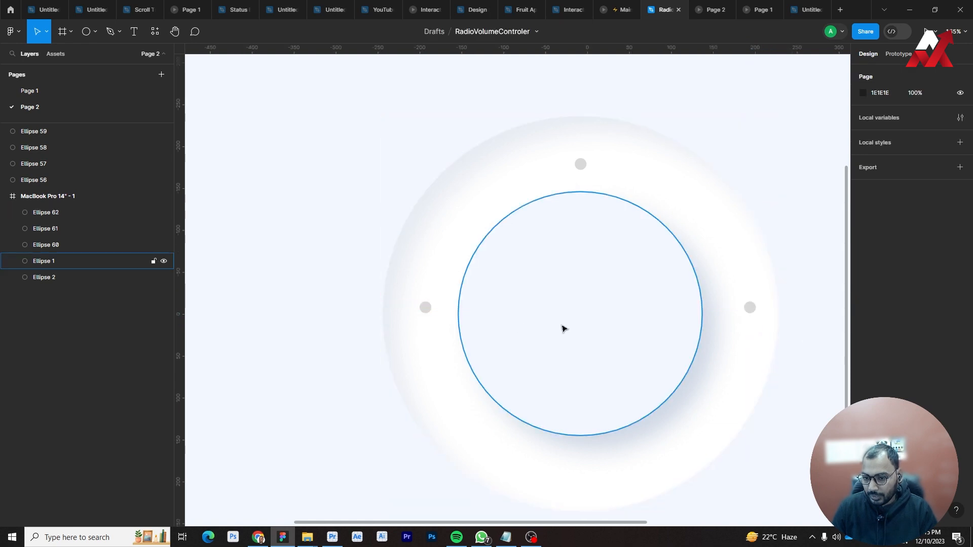
{"action": "left_click", "coordinate": [425, 308]}
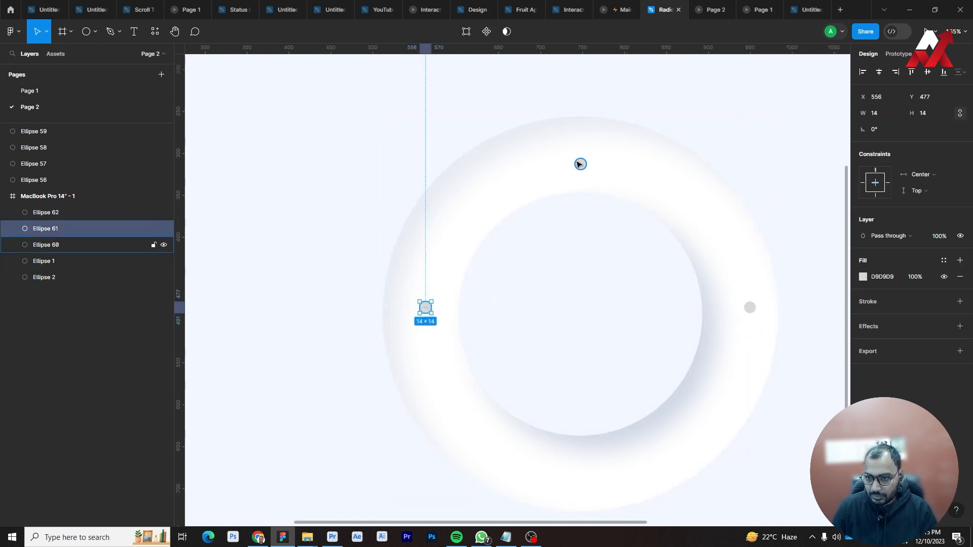
Duplicate the inner circle and enlarge the copy evenly from its centre to about 379 × 379.
{"action": "key", "text": "Escape"}
{"action": "left_click", "coordinate": [608, 261]}
{"action": "key", "text": "ctrl+d"}
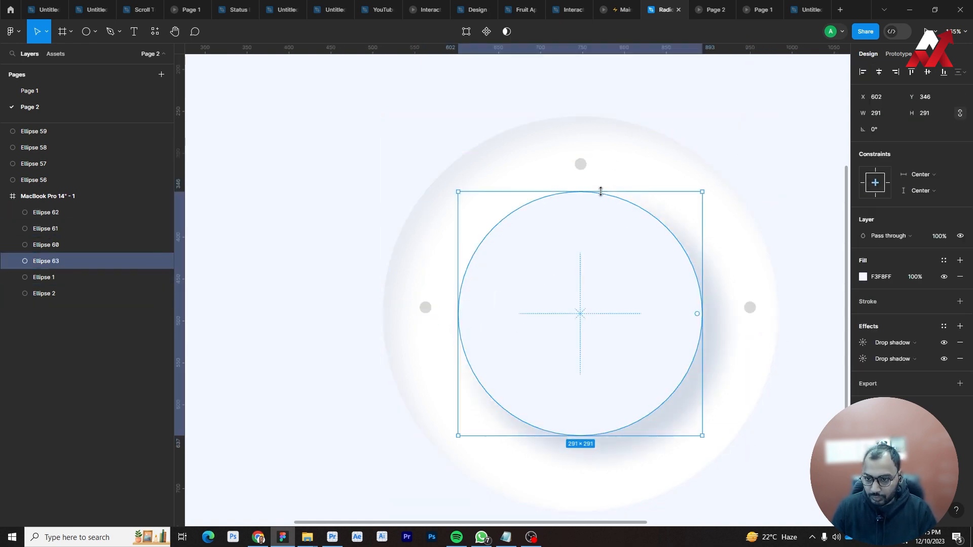
{"action": "left_click_drag", "start_coordinate": [599, 192], "coordinate": [587, 159]}
Move the top, left and right dots onto the edge of the enlarged guide circle.
{"action": "left_click", "coordinate": [631, 111]}
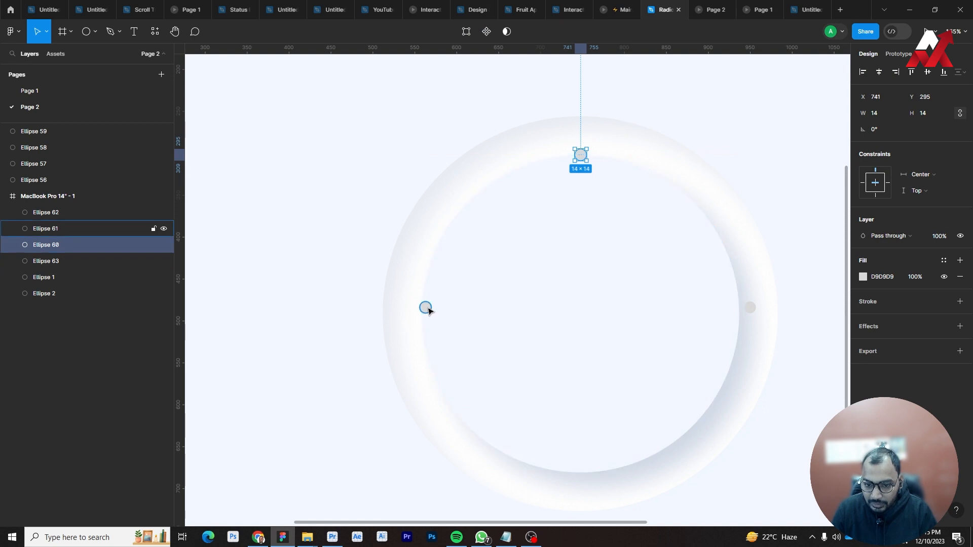
{"action": "left_click_drag", "start_coordinate": [425, 307], "coordinate": [423, 310]}
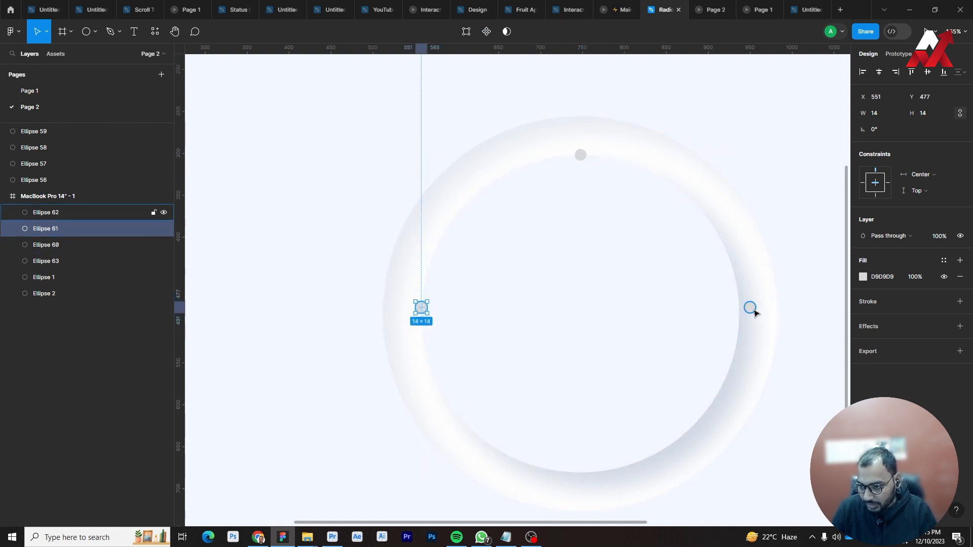
{"action": "left_click_drag", "start_coordinate": [750, 311], "coordinate": [730, 321]}
{"action": "left_click", "coordinate": [661, 301]}
{"action": "left_click_drag", "start_coordinate": [661, 301], "coordinate": [633, 315]}
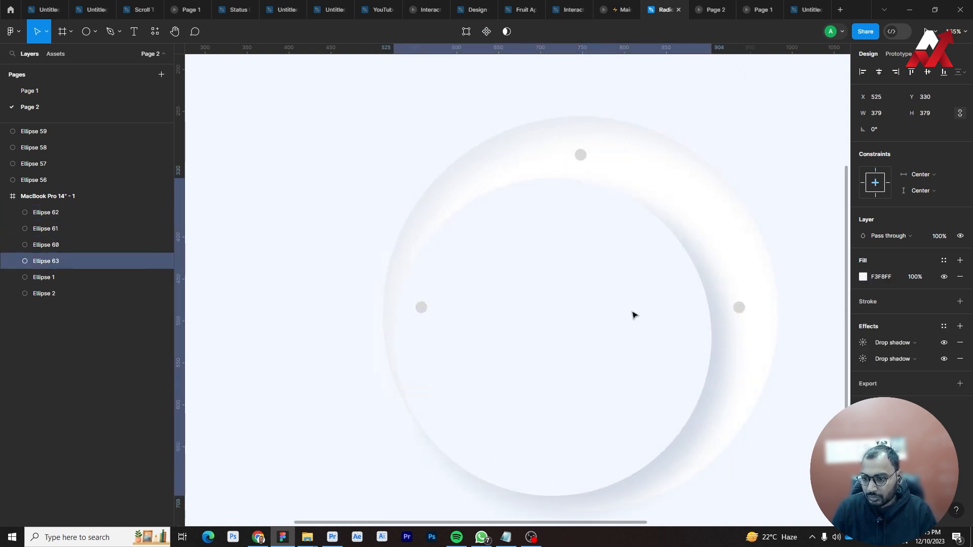
{"action": "key", "text": "ctrl+z"}
{"action": "left_click", "coordinate": [594, 134]}
{"action": "left_click_drag", "start_coordinate": [593, 148], "coordinate": [496, 195]}
{"action": "key", "text": "ctrl+z"}
{"action": "key", "text": "ctrl+z"}
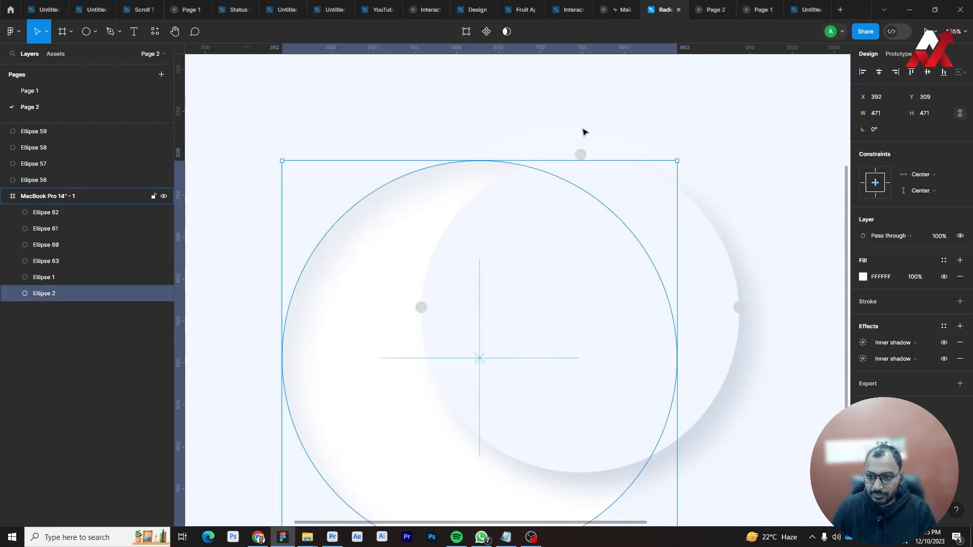
{"action": "key", "text": "ctrl+z"}
Place a copy of the top dot on the guide circle's upper-left edge.
{"action": "left_click", "coordinate": [603, 107]}
{"action": "left_click", "coordinate": [584, 154]}
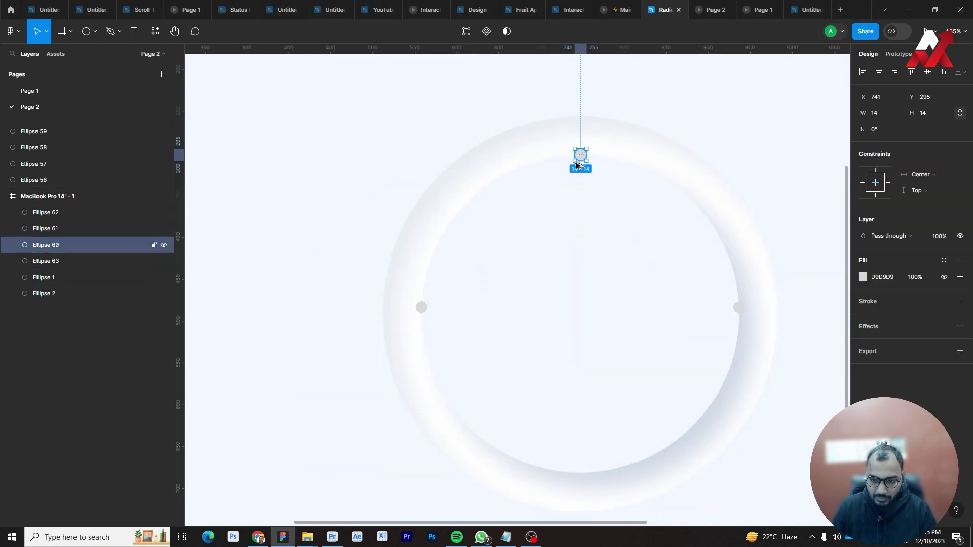
{"action": "left_click_drag", "start_coordinate": [577, 164], "coordinate": [472, 205]}
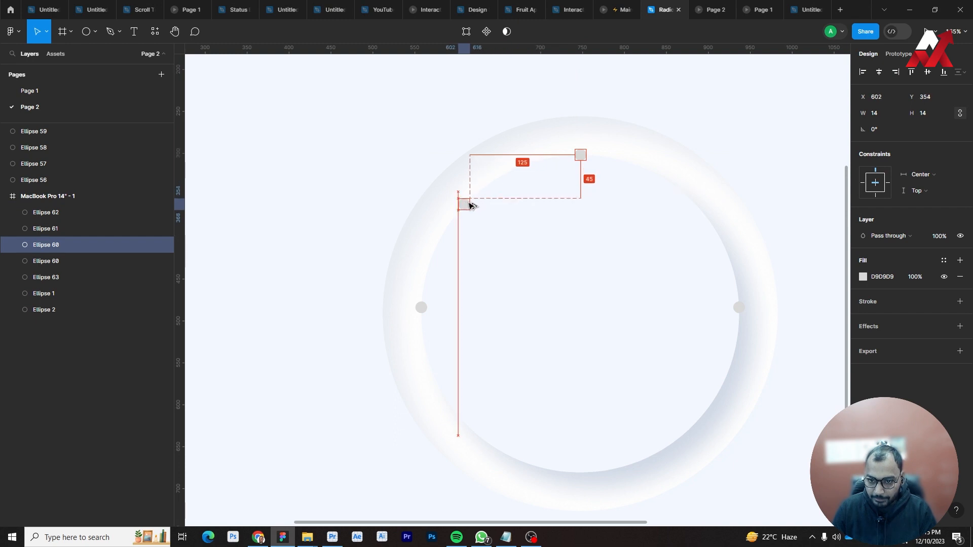
{"action": "key", "text": "Escape"}
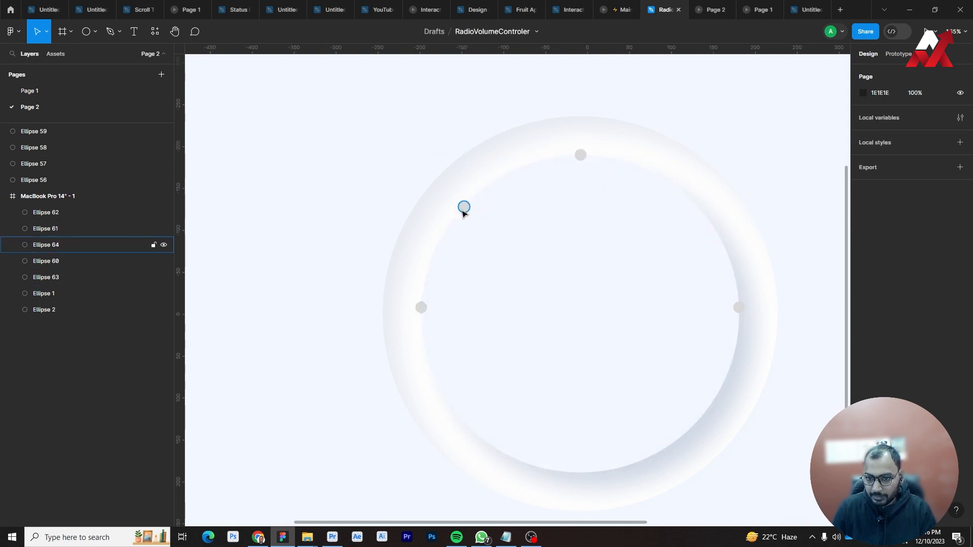
Place a copy of the upper-left dot on the guide circle's upper-right edge and delete the guide circle.
{"action": "left_click_drag", "start_coordinate": [462, 208], "coordinate": [691, 233]}
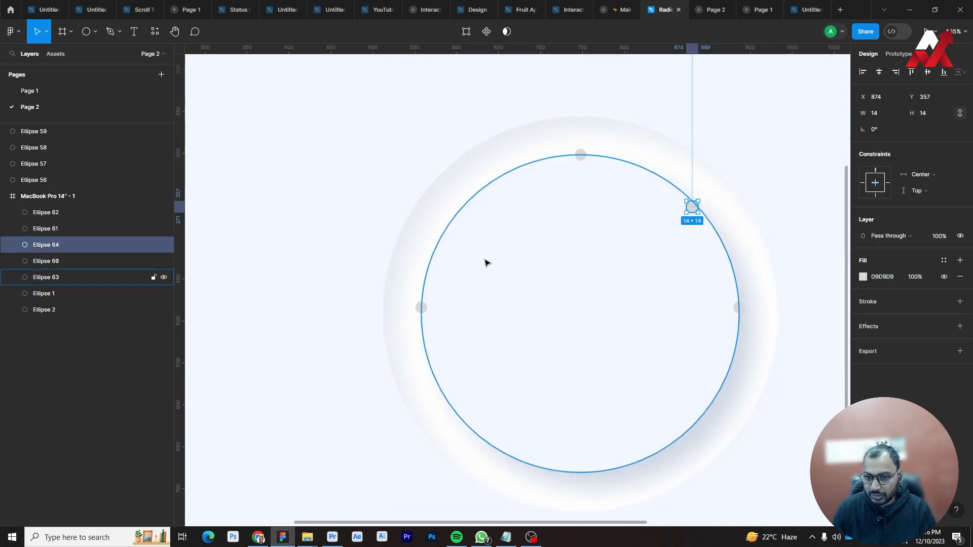
{"action": "key", "text": "ctrl+z"}
{"action": "left_click_drag", "start_coordinate": [464, 210], "coordinate": [699, 224]}
{"action": "left_click", "coordinate": [806, 189]}
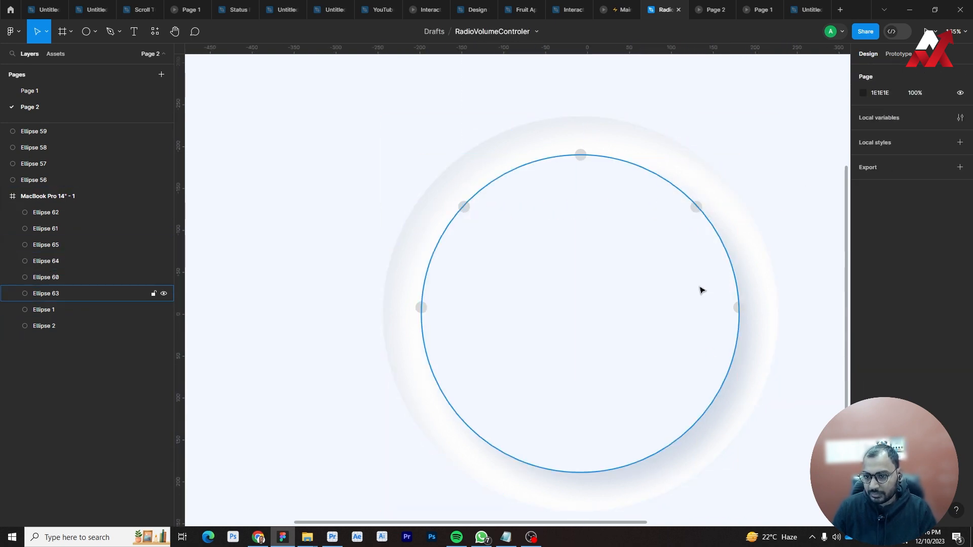
{"action": "left_click", "coordinate": [699, 290]}
{"action": "key", "text": "Delete"}
Draw a rectangle about 12 × 30 just inside the upper edge of the inner circle, below the top dot.
{"action": "scroll", "coordinate": [617, 284], "scroll_direction": "down", "scroll_amount": 10}
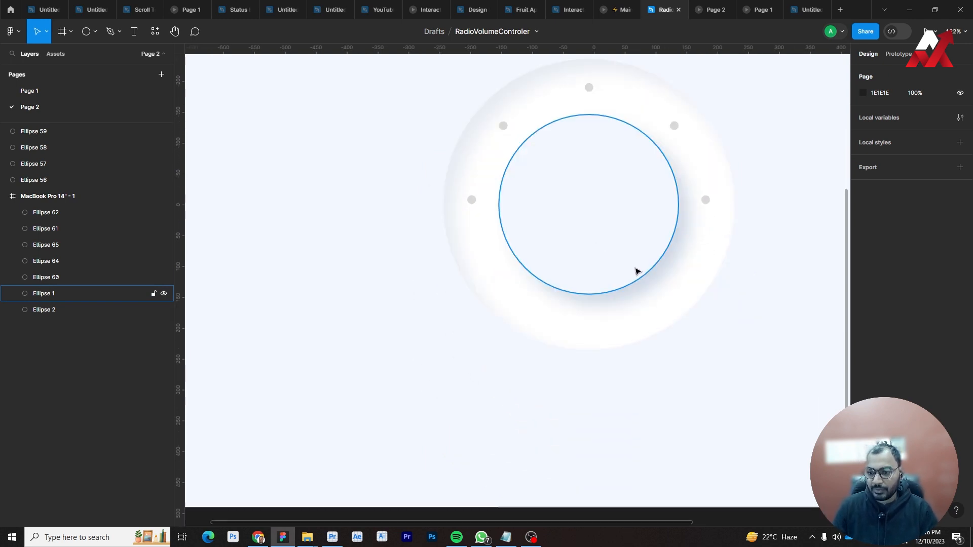
{"action": "left_click_drag", "start_coordinate": [738, 305], "coordinate": [627, 341]}
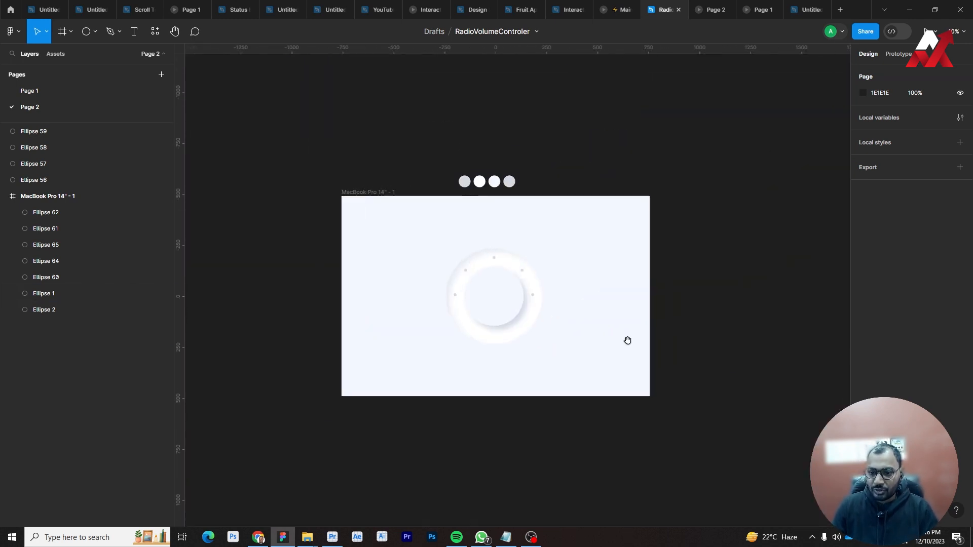
{"action": "left_click", "coordinate": [506, 285]}
{"action": "scroll", "coordinate": [500, 265], "scroll_direction": "up", "scroll_amount": 5}
{"action": "scroll", "coordinate": [500, 266], "scroll_direction": "down", "scroll_amount": 2}
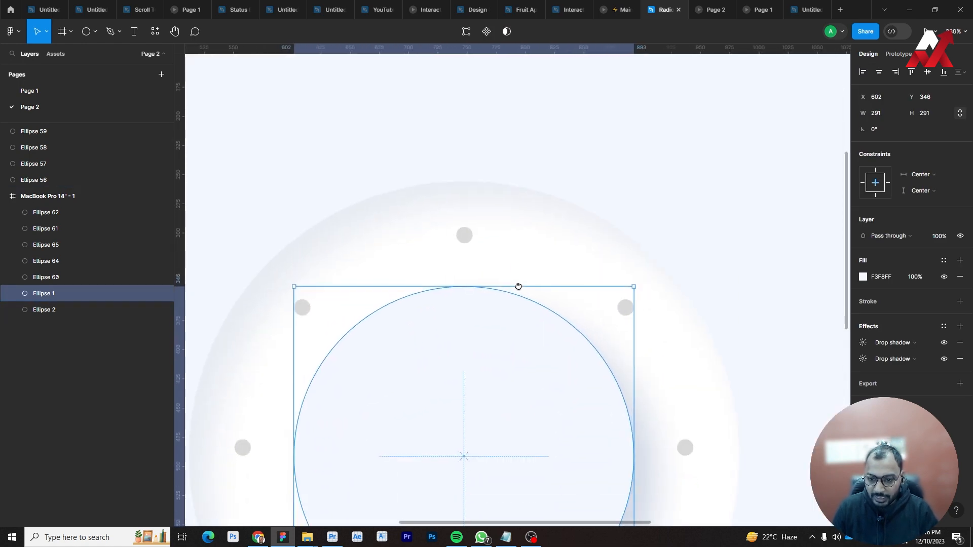
{"action": "left_click", "coordinate": [95, 32]}
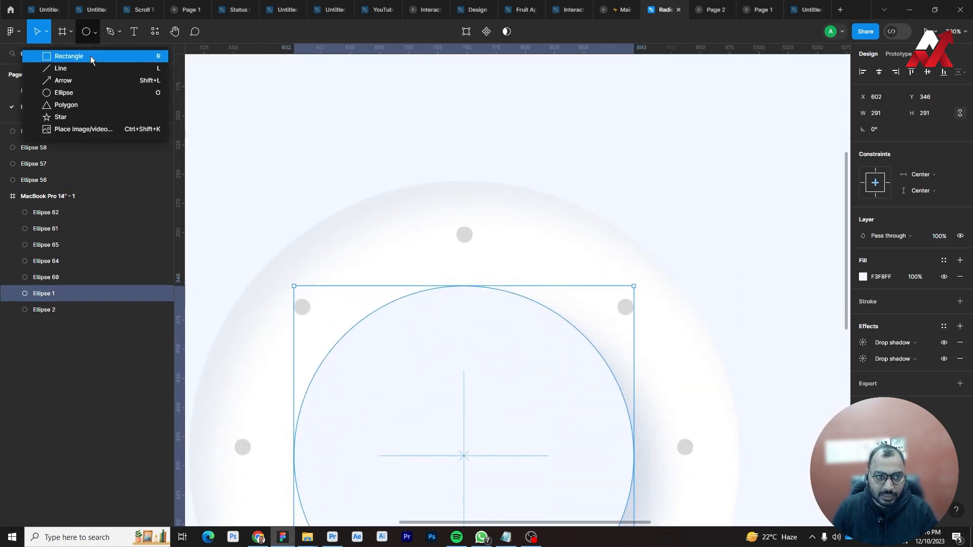
{"action": "left_click", "coordinate": [90, 56]}
{"action": "left_click_drag", "start_coordinate": [458, 301], "coordinate": [470, 336]}
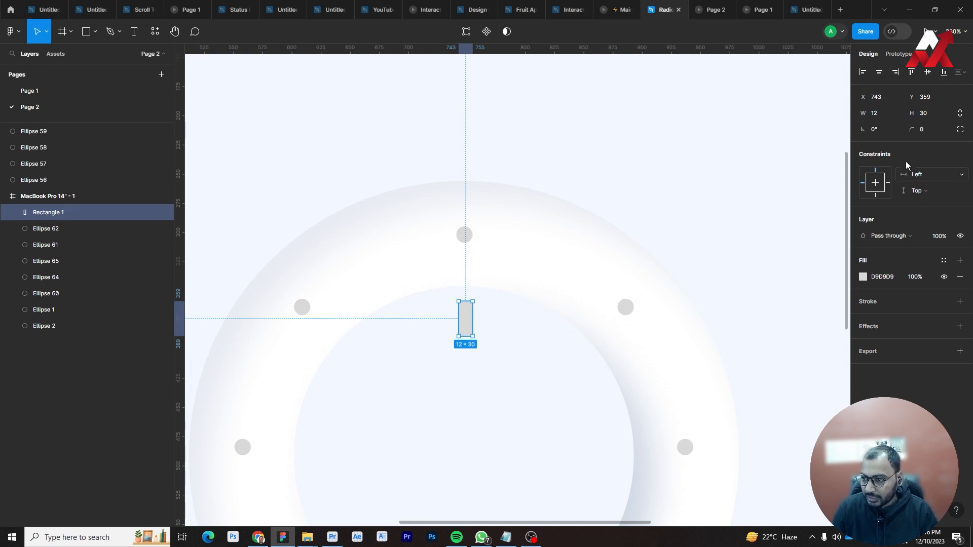
Set the small rectangle's corner radius to 25.
{"action": "key", "text": "Return"}
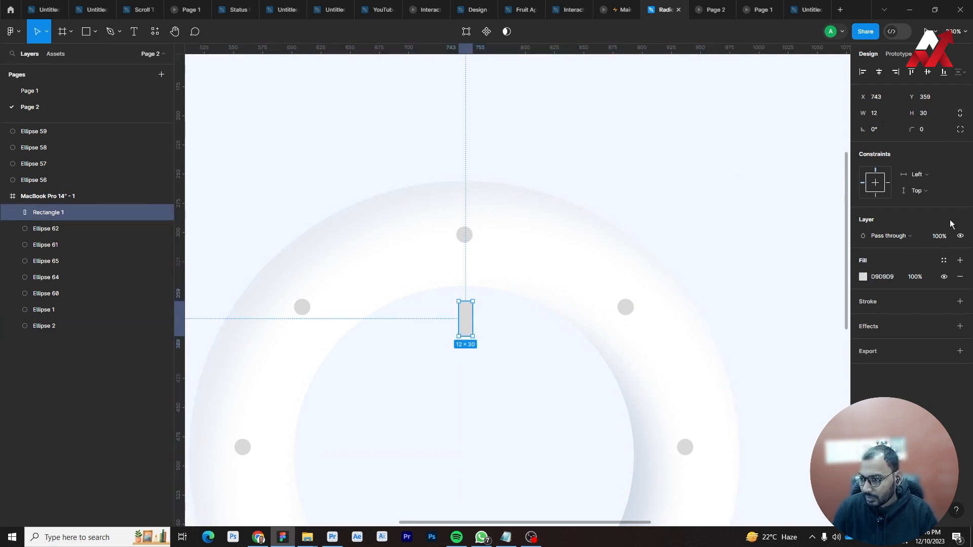
{"action": "left_click_drag", "start_coordinate": [912, 130], "coordinate": [962, 129]}
{"action": "left_click", "coordinate": [665, 189]}
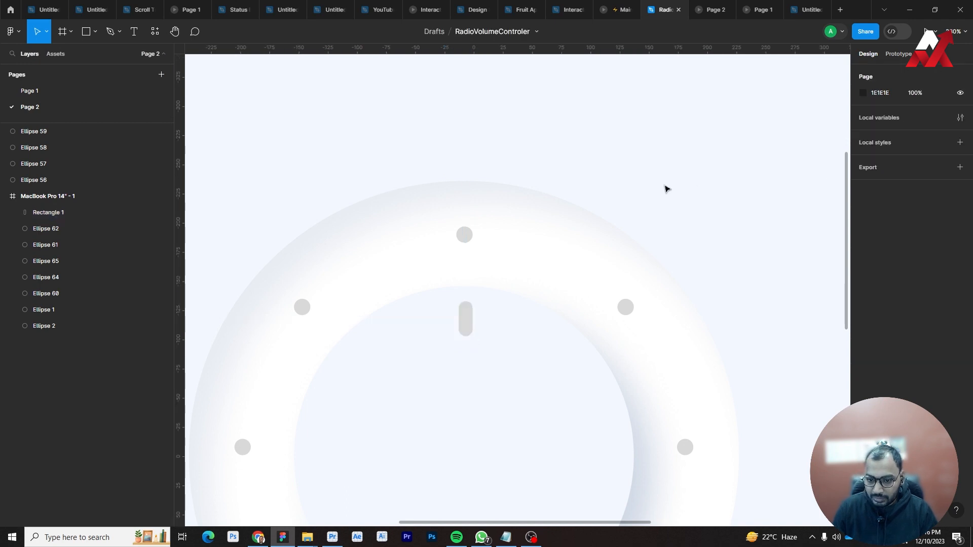
Resize the rounded marker to 10 × 21 and centre it horizontally on the inner circle.
{"action": "left_click", "coordinate": [466, 331]}
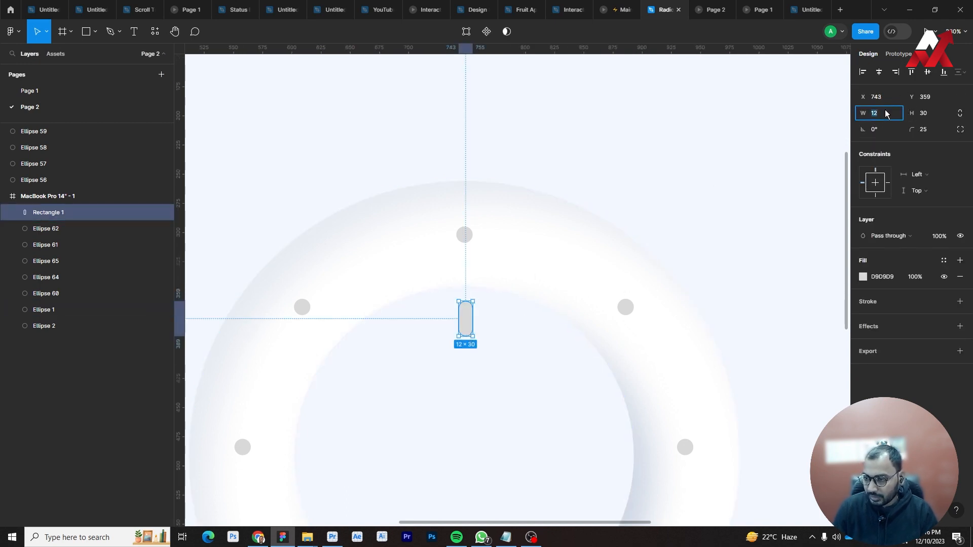
{"action": "left_click", "coordinate": [698, 247]}
{"action": "scroll", "coordinate": [489, 245], "scroll_direction": "down", "scroll_amount": 2}
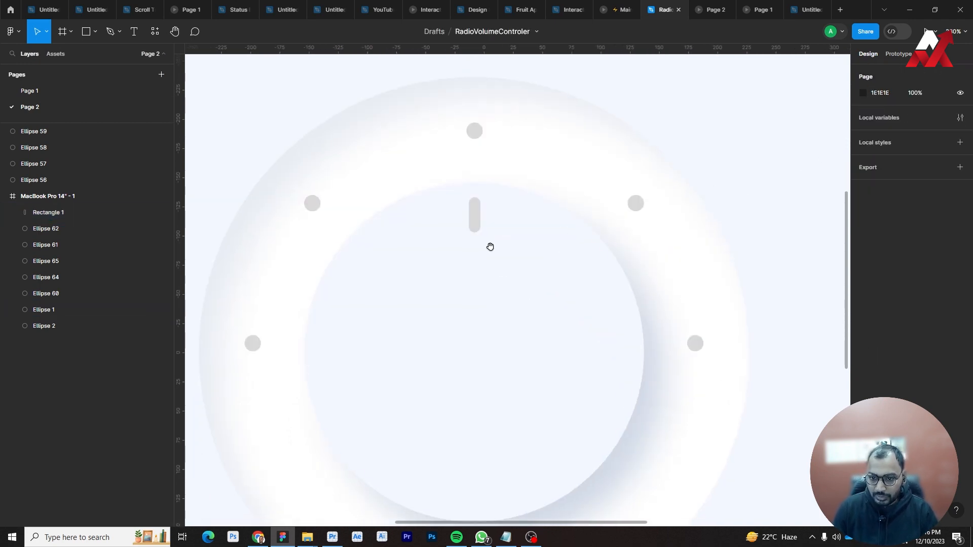
{"action": "left_click", "coordinate": [475, 226]}
{"action": "left_click", "coordinate": [541, 230], "text": "shift"}
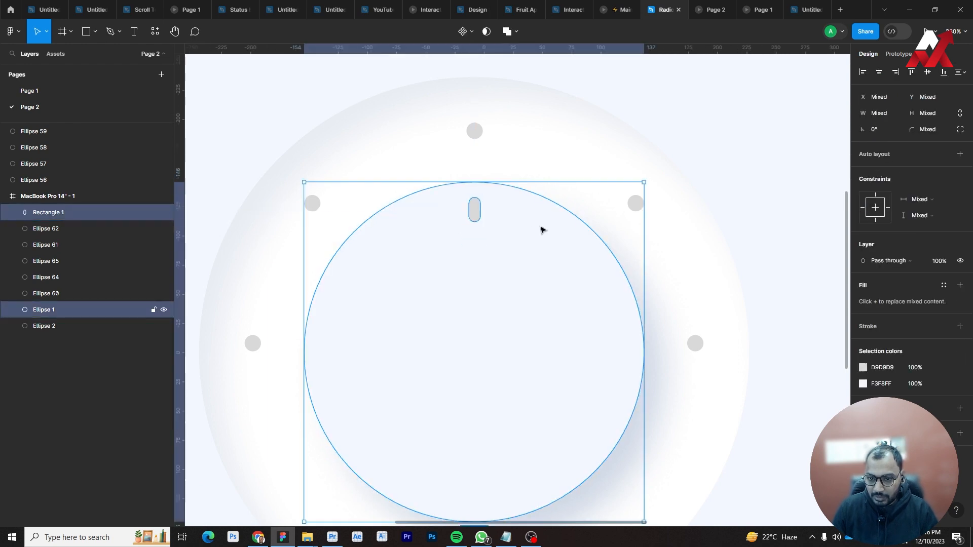
{"action": "left_click", "coordinate": [808, 122]}
Fill the rounded marker with the D1D9E6 colour sampled from the bluish-grey swatch above the frame.
{"action": "left_click_drag", "start_coordinate": [702, 179], "coordinate": [699, 130]}
{"action": "left_click_drag", "start_coordinate": [469, 185], "coordinate": [533, 379]}
{"action": "left_click", "coordinate": [534, 362]}
{"action": "scroll", "coordinate": [602, 383], "scroll_direction": "down", "scroll_amount": 1}
{"action": "scroll", "coordinate": [602, 382], "scroll_direction": "down", "scroll_amount": 2}
{"action": "left_click_drag", "start_coordinate": [617, 274], "coordinate": [555, 296]}
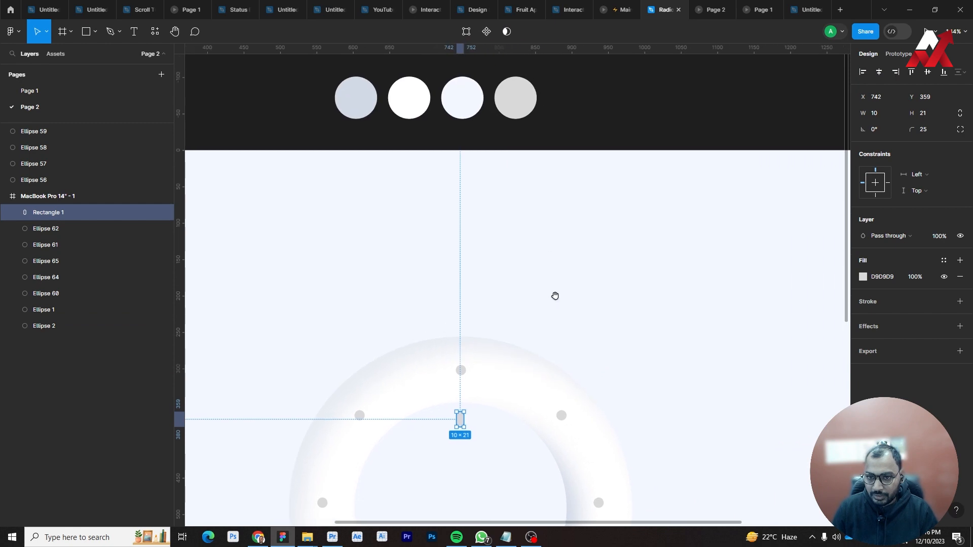
{"action": "key", "text": "i"}
{"action": "left_click", "coordinate": [364, 107]}
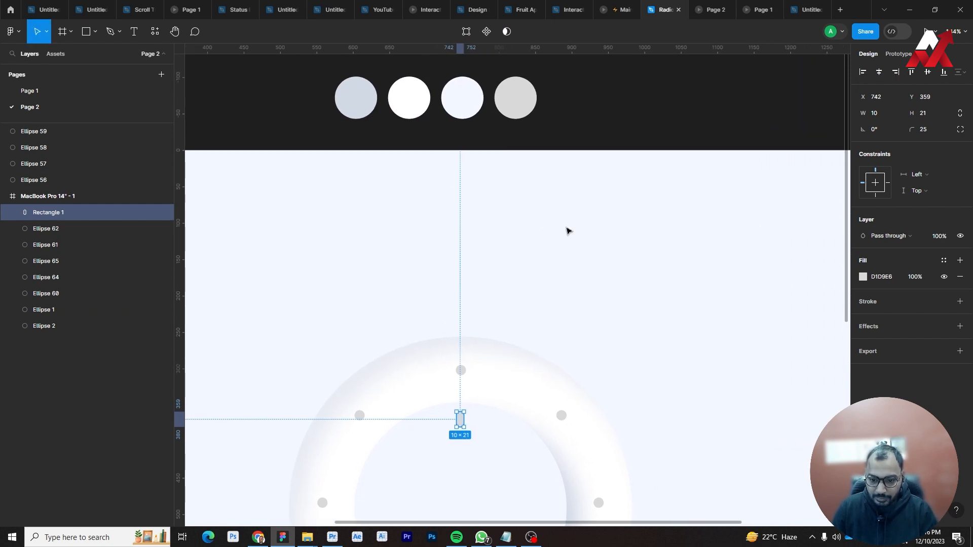
{"action": "left_click", "coordinate": [768, 215]}
Change the rounded marker's fill to a linear gradient that fades out from D1D9E6.
{"action": "left_click_drag", "start_coordinate": [522, 453], "coordinate": [533, 359]}
{"action": "scroll", "coordinate": [481, 338], "scroll_direction": "up", "scroll_amount": 4}
{"action": "left_click", "coordinate": [458, 327]}
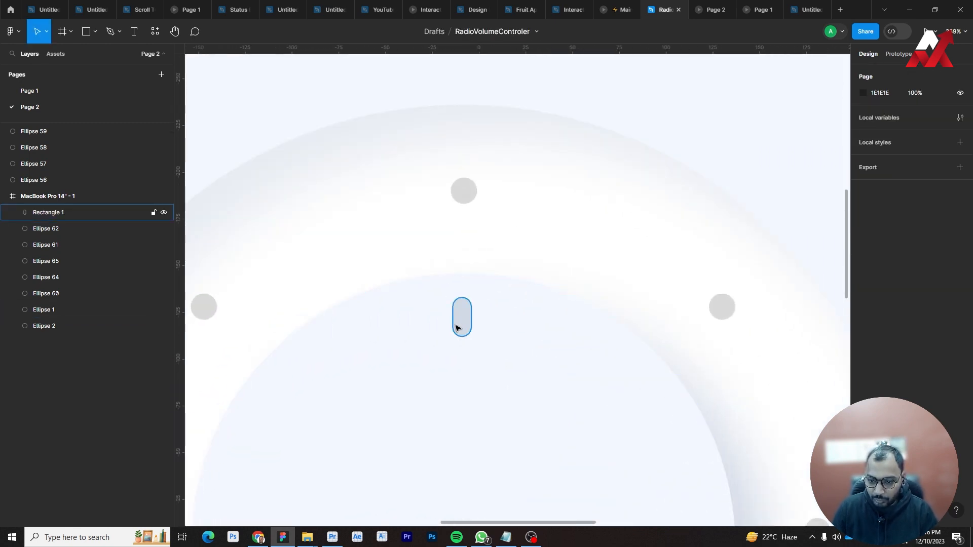
{"action": "left_click", "coordinate": [862, 277]}
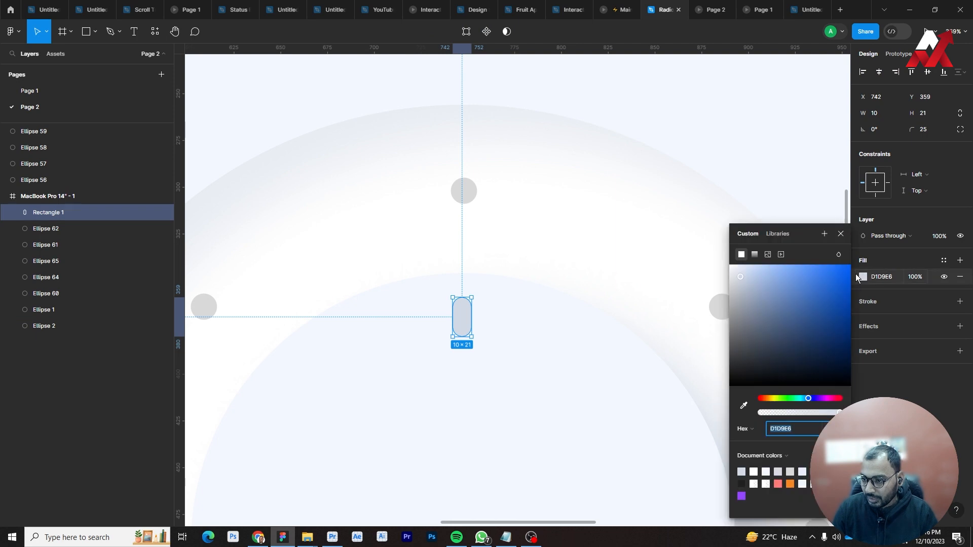
{"action": "left_click", "coordinate": [755, 254]}
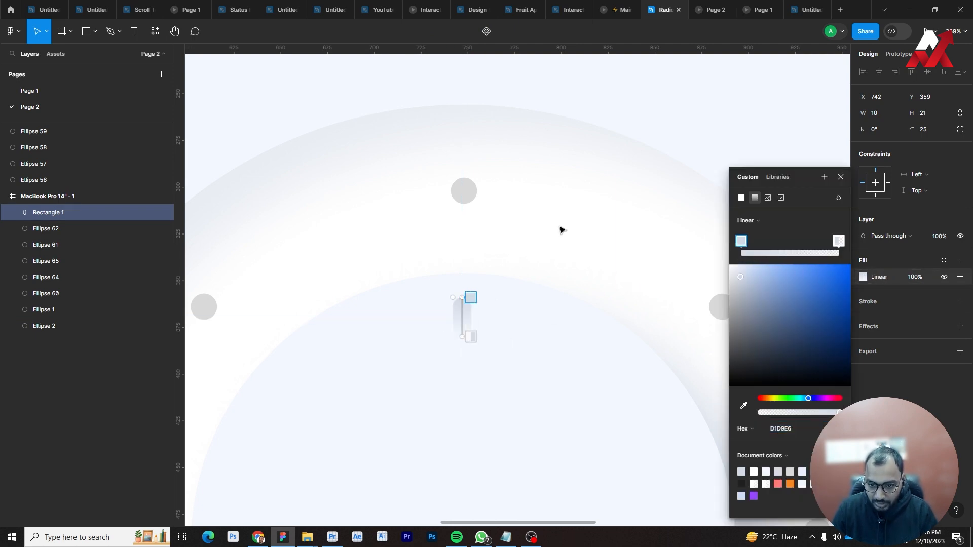
{"action": "left_click", "coordinate": [841, 178]}
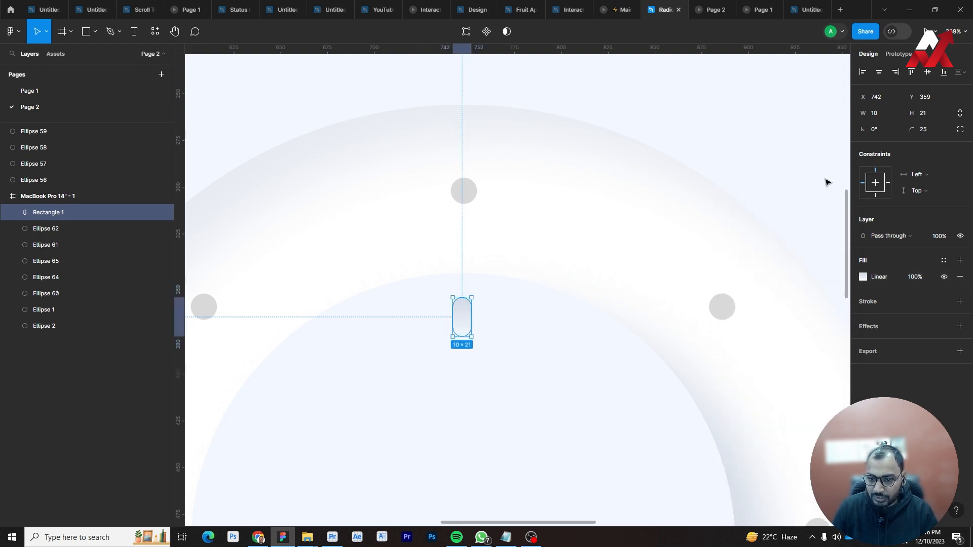
{"action": "left_click", "coordinate": [825, 181]}
Fill all five ring dots with the F3F8FF colour sampled from the pale swatch above the frame.
{"action": "scroll", "coordinate": [623, 321], "scroll_direction": "down", "scroll_amount": 2}
{"action": "scroll", "coordinate": [629, 312], "scroll_direction": "down", "scroll_amount": 4}
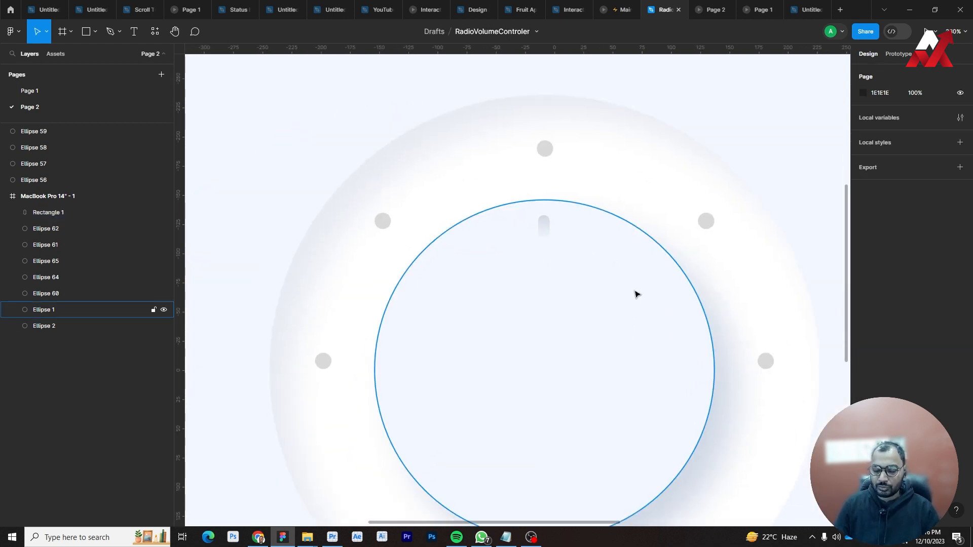
{"action": "left_click", "coordinate": [480, 222]}
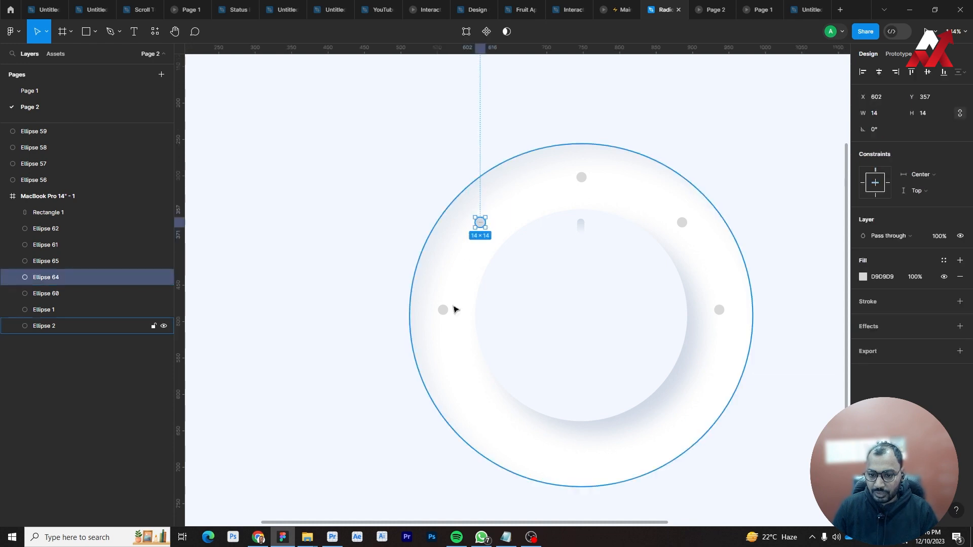
{"action": "left_click", "coordinate": [443, 310], "text": "shift"}
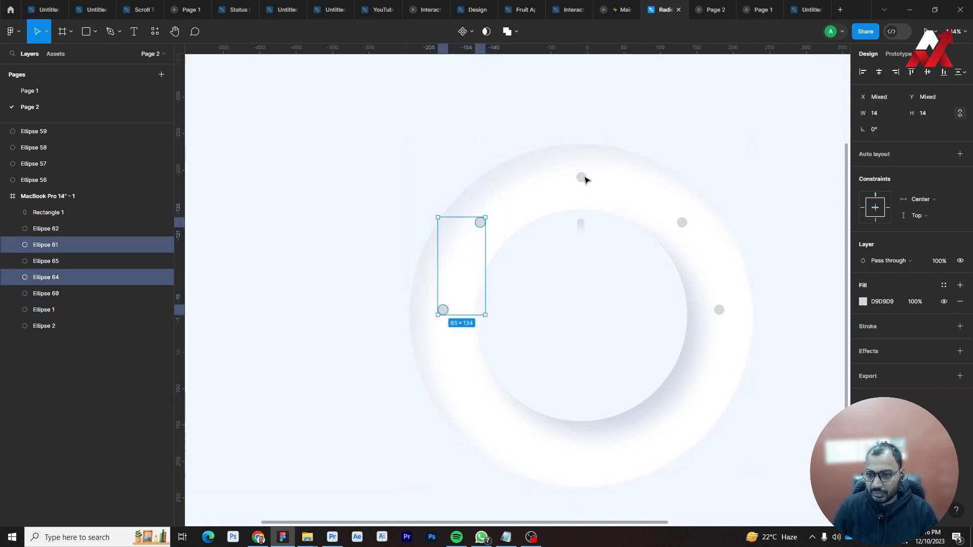
{"action": "left_click", "coordinate": [581, 177], "text": "shift"}
{"action": "left_click", "coordinate": [682, 223], "text": "shift"}
{"action": "left_click", "coordinate": [720, 310], "text": "shift"}
{"action": "scroll", "coordinate": [679, 282], "scroll_direction": "up", "scroll_amount": 4}
{"action": "scroll", "coordinate": [680, 283], "scroll_direction": "right", "scroll_amount": 1}
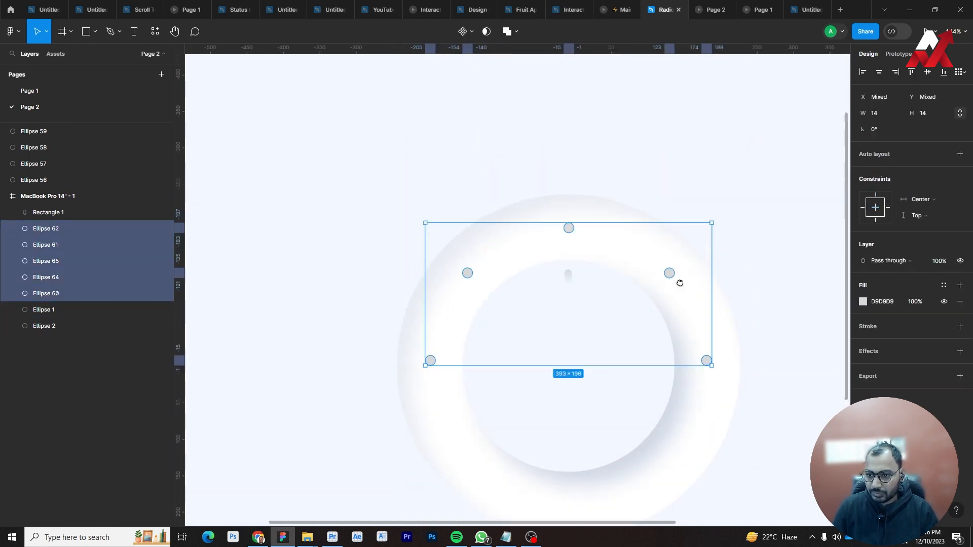
{"action": "key", "text": "i"}
{"action": "left_click", "coordinate": [532, 83]}
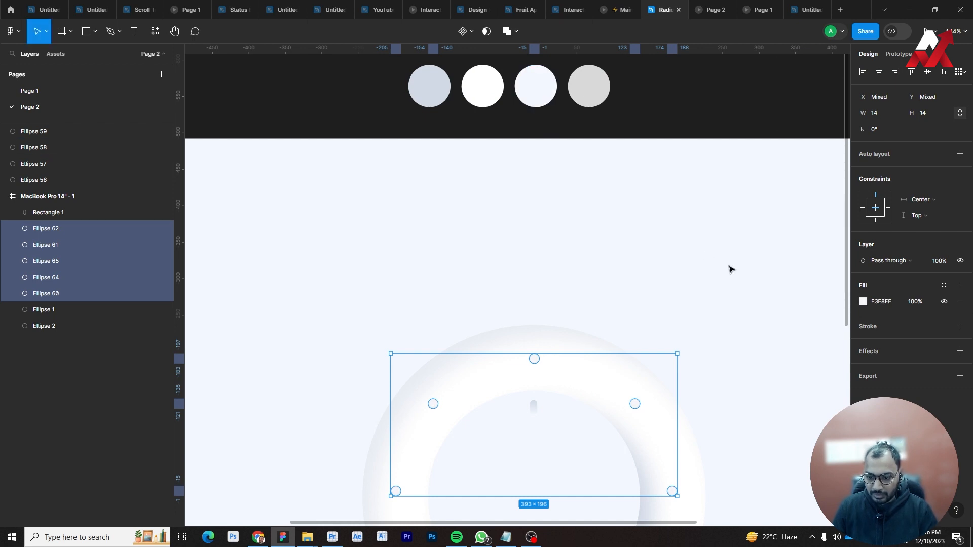
{"action": "left_click", "coordinate": [730, 270]}
{"action": "scroll", "coordinate": [711, 256], "scroll_direction": "down", "scroll_amount": 3}
Fill the five ring dots with the D1D9E6 colour sampled from the bluish-grey swatch above the frame.
{"action": "key", "text": "ctrl+z"}
{"action": "left_click_drag", "start_coordinate": [542, 159], "coordinate": [578, 236]}
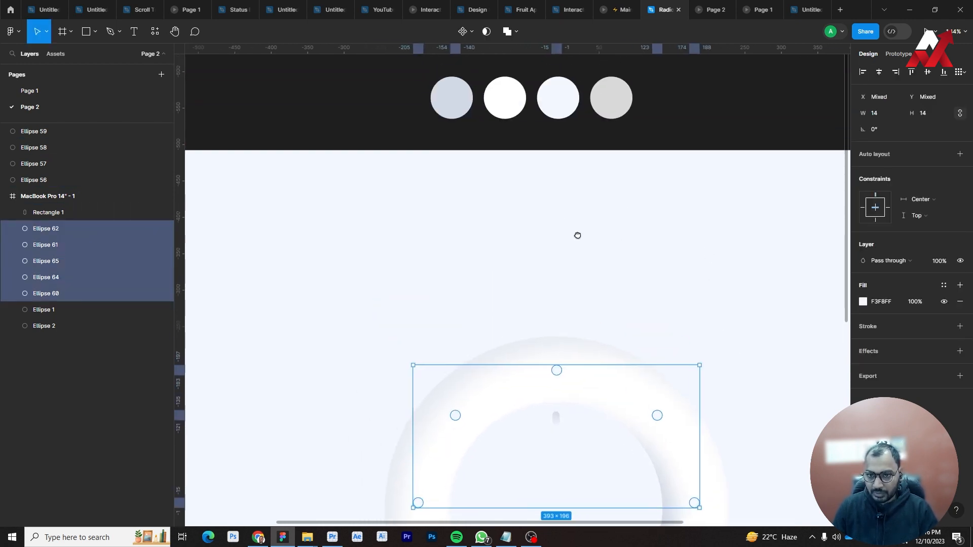
{"action": "key", "text": "i"}
{"action": "left_click", "coordinate": [456, 97]}
{"action": "left_click", "coordinate": [642, 297]}
{"action": "scroll", "coordinate": [634, 263], "scroll_direction": "down", "scroll_amount": 3}
{"action": "scroll", "coordinate": [634, 263], "scroll_direction": "right", "scroll_amount": 1}
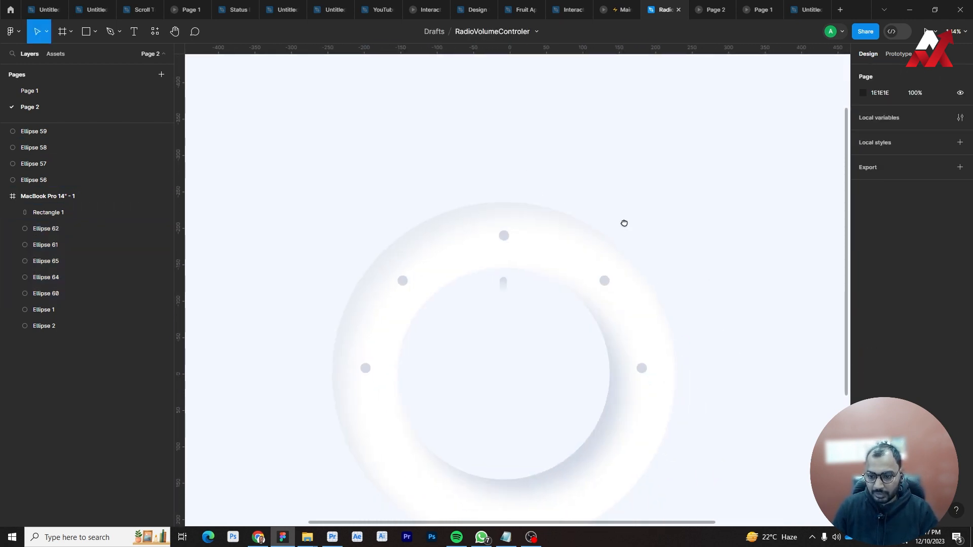
{"action": "scroll", "coordinate": [633, 274], "scroll_direction": "down", "scroll_amount": 3}
{"action": "left_click_drag", "start_coordinate": [717, 273], "coordinate": [706, 245]}
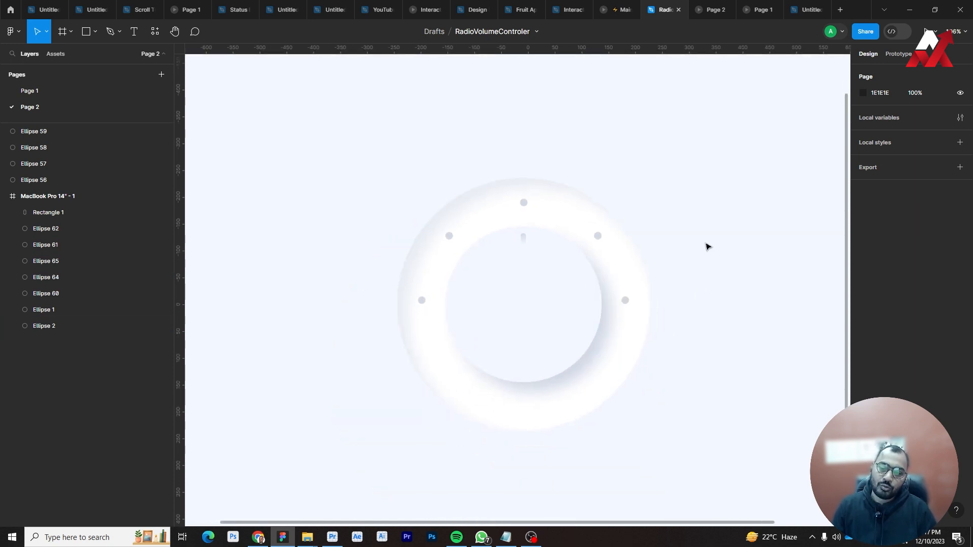
{"action": "scroll", "coordinate": [694, 273], "scroll_direction": "down", "scroll_amount": 3}
{"action": "scroll", "coordinate": [703, 335], "scroll_direction": "down", "scroll_amount": 2}
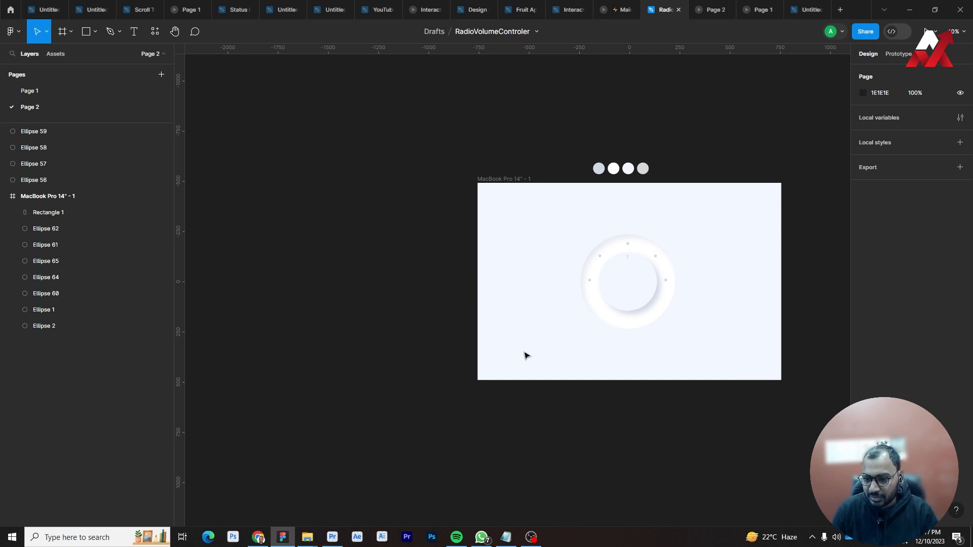
Group the five ring dots with the large outer circle and place the group beneath the inner knob circle.
{"action": "scroll", "coordinate": [673, 289], "scroll_direction": "up", "scroll_amount": 3}
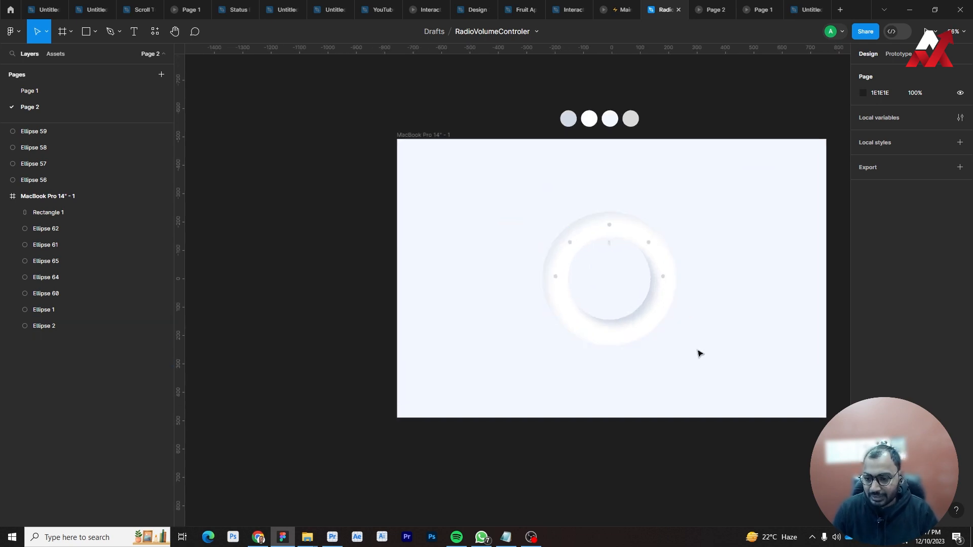
{"action": "left_click_drag", "start_coordinate": [730, 379], "coordinate": [526, 210]}
{"action": "left_click", "coordinate": [707, 241]}
{"action": "scroll", "coordinate": [666, 220], "scroll_direction": "up", "scroll_amount": 3}
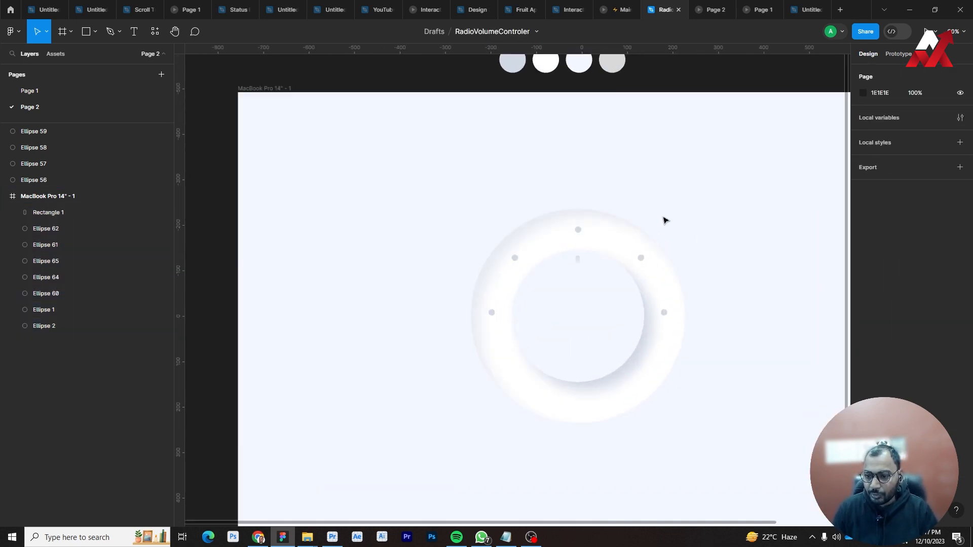
{"action": "left_click_drag", "start_coordinate": [730, 210], "coordinate": [641, 258]}
{"action": "left_click_drag", "start_coordinate": [719, 268], "coordinate": [682, 280]}
{"action": "left_click", "coordinate": [642, 259]}
{"action": "left_click", "coordinate": [578, 230], "text": "shift"}
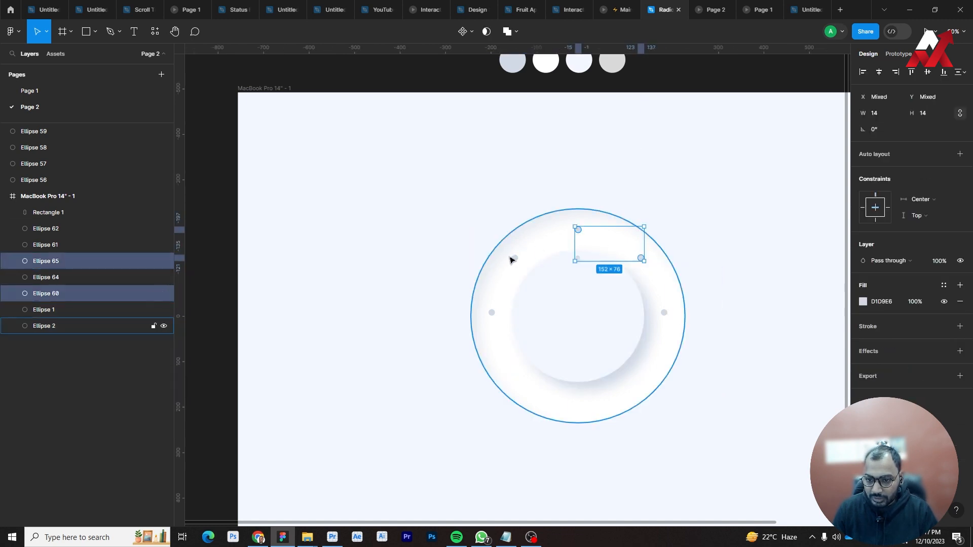
{"action": "left_click", "coordinate": [515, 258], "text": "shift"}
{"action": "left_click", "coordinate": [492, 313], "text": "shift"}
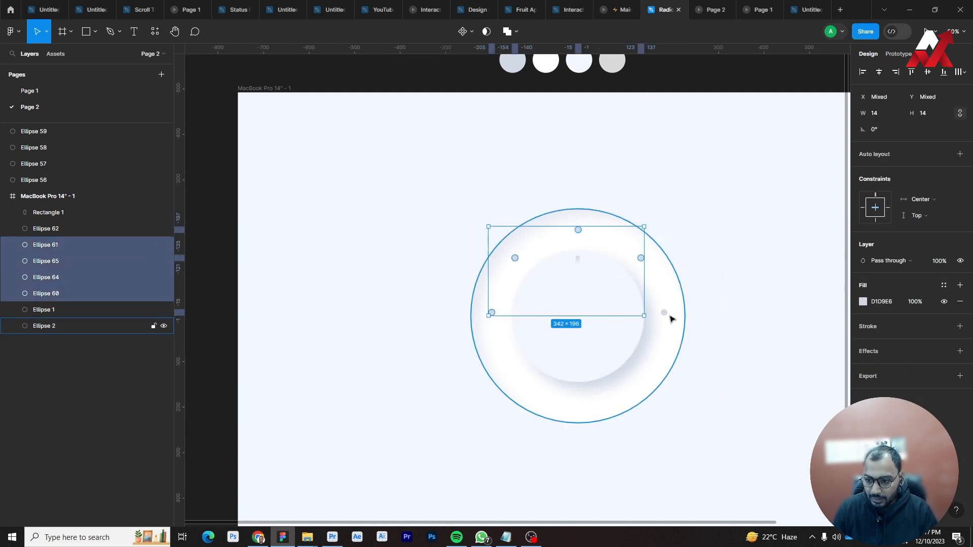
{"action": "left_click", "coordinate": [664, 313], "text": "shift"}
{"action": "left_click", "coordinate": [670, 344], "text": "shift"}
{"action": "key", "text": "ctrl+g"}
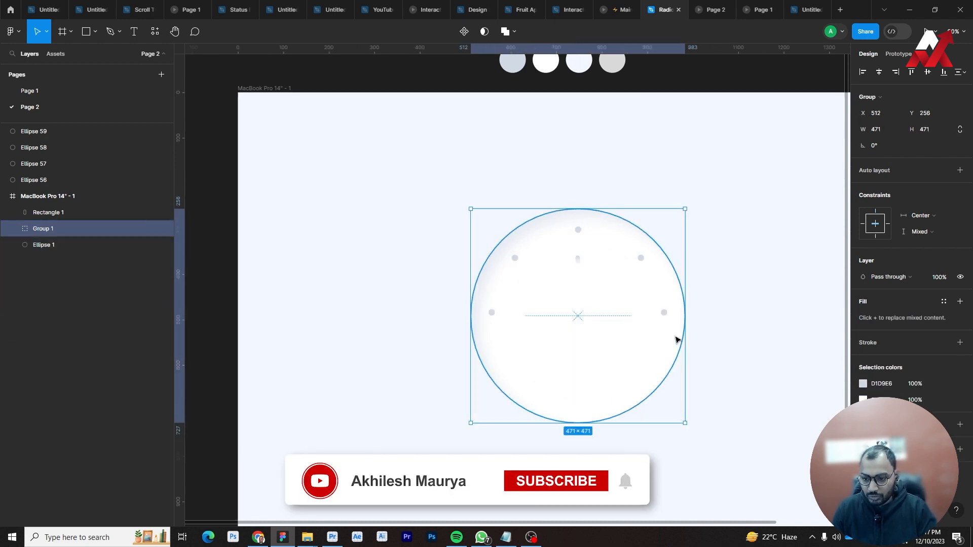
{"action": "left_click_drag", "start_coordinate": [43, 228], "coordinate": [40, 255]}
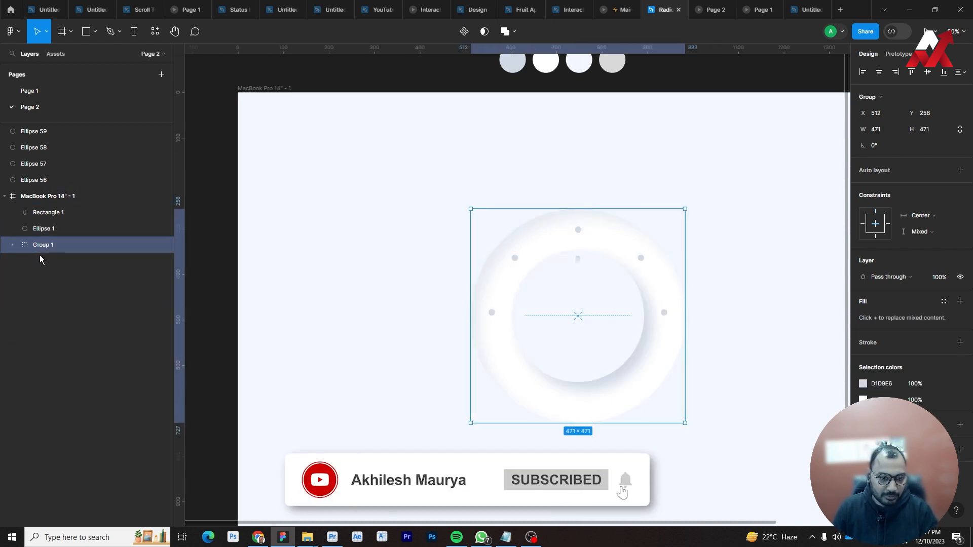
Wrap the inner knob circle and its pointer mark together in an auto layout frame.
{"action": "left_click", "coordinate": [615, 291]}
{"action": "left_click", "coordinate": [578, 263], "text": "shift"}
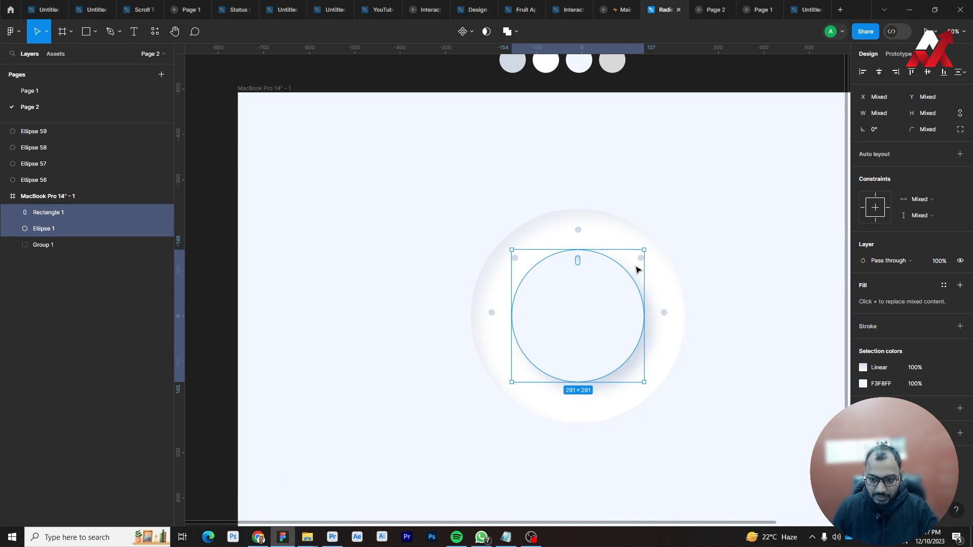
{"action": "key", "text": "shift+a"}
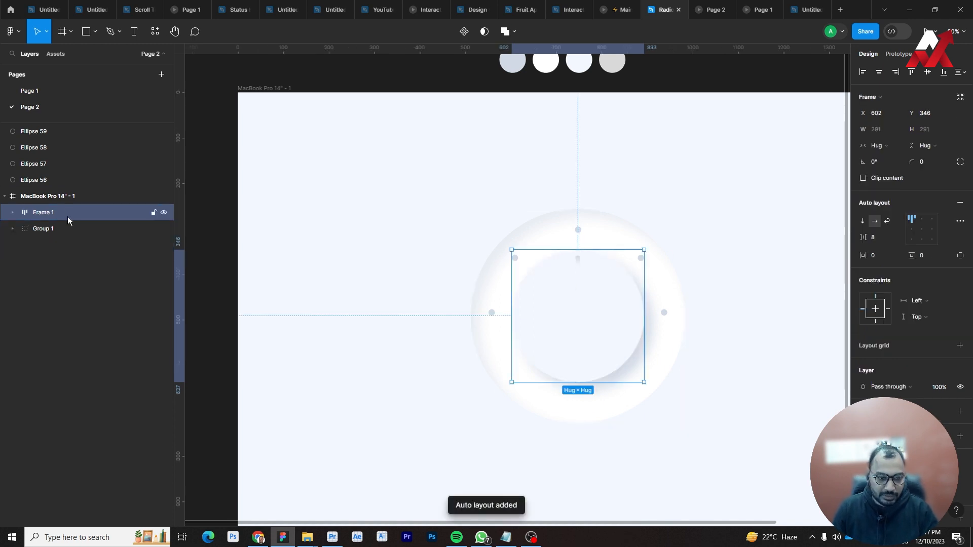
{"action": "left_click", "coordinate": [777, 267]}
{"action": "left_click", "coordinate": [666, 277]}
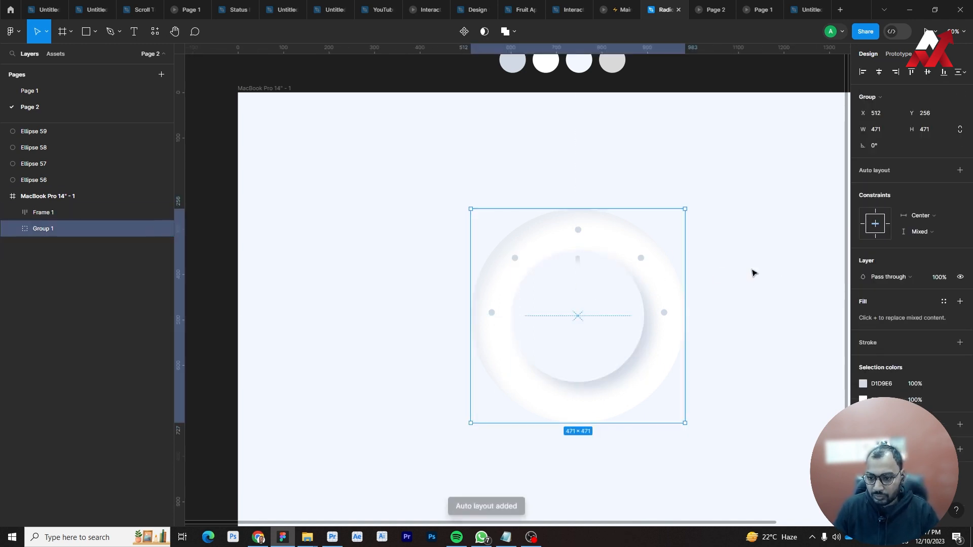
{"action": "left_click", "coordinate": [753, 271]}
{"action": "left_click", "coordinate": [596, 286]}
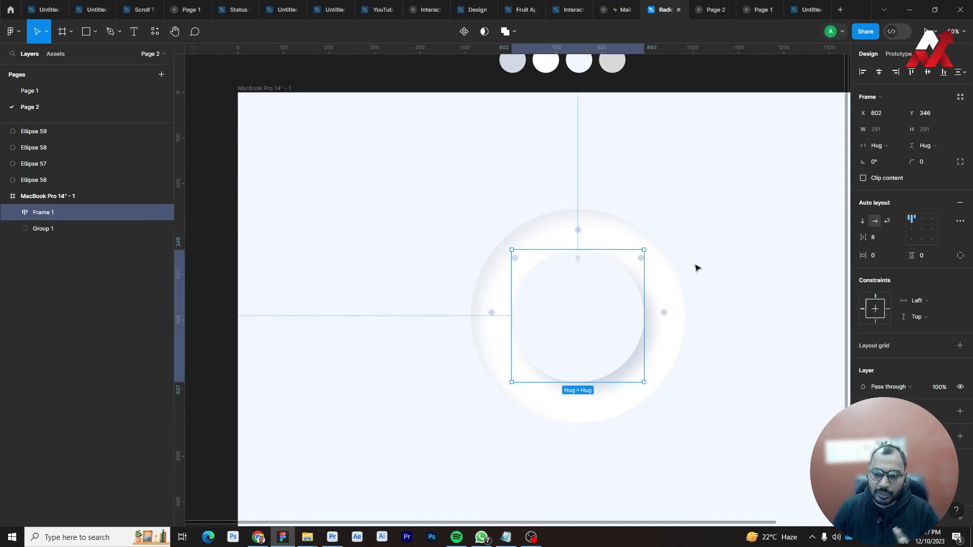
{"action": "left_click", "coordinate": [697, 267]}
{"action": "left_click_drag", "start_coordinate": [630, 320], "coordinate": [568, 305]}
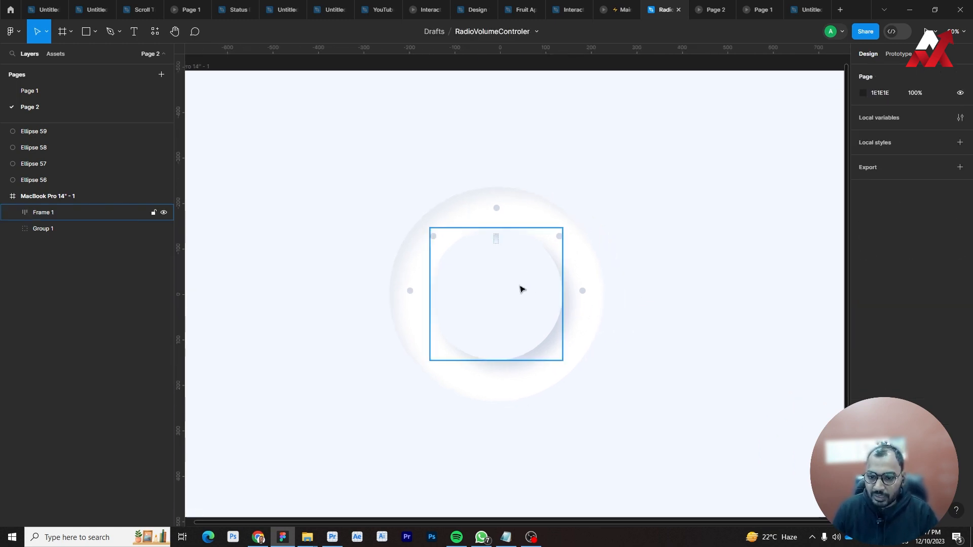
{"action": "left_click", "coordinate": [521, 287]}
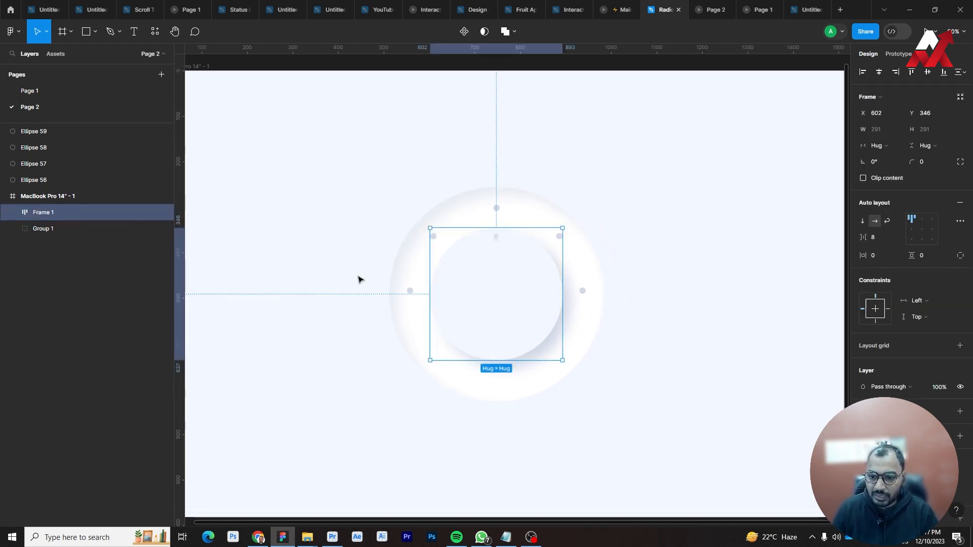
{"action": "left_click", "coordinate": [669, 263]}
{"action": "scroll", "coordinate": [482, 276], "scroll_direction": "down", "scroll_amount": 3}
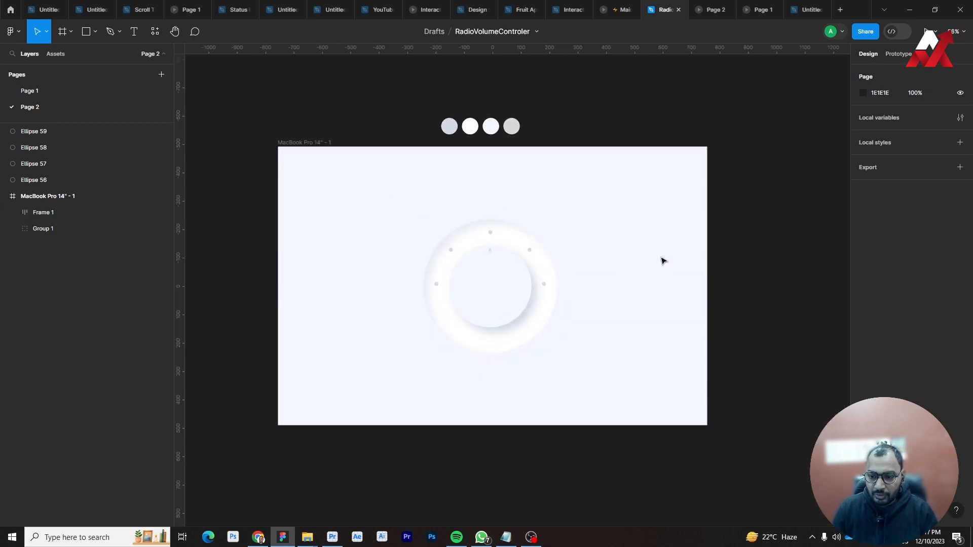
Create one component from the knob frame and the ring group, and move it outside the MacBook Pro 14" frame onto the empty canvas.
{"action": "mouse_move", "coordinate": [664, 261]}
{"action": "left_mouse_down"}
{"action": "mouse_move", "coordinate": [549, 258]}
{"action": "mouse_move", "coordinate": [274, 368]}
{"action": "left_mouse_up"}
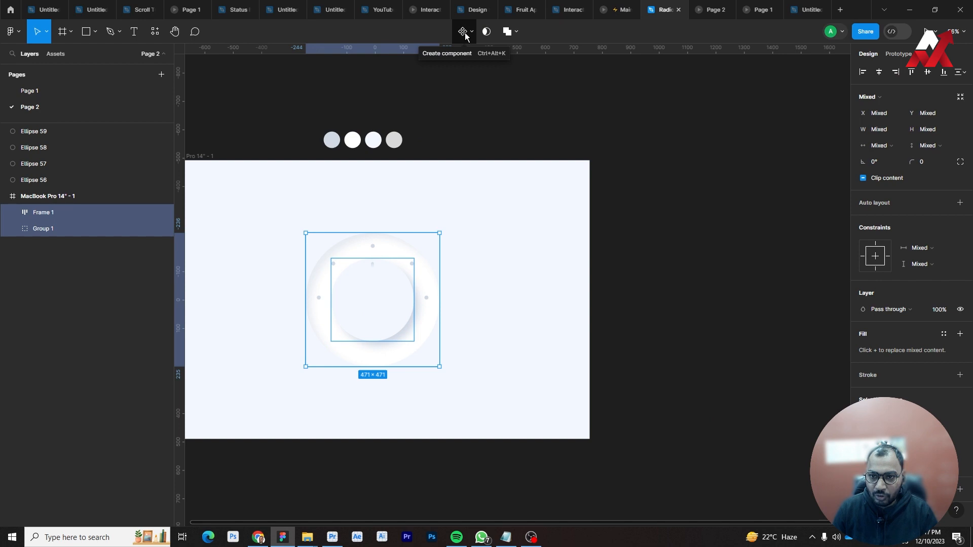
{"action": "left_click", "coordinate": [465, 33]}
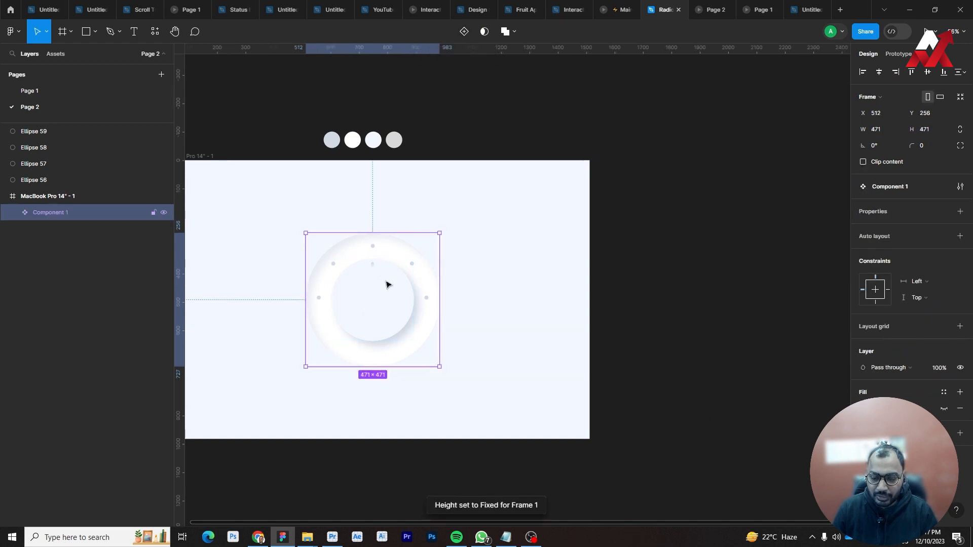
{"action": "left_click_drag", "start_coordinate": [390, 272], "coordinate": [722, 245]}
{"action": "left_click_drag", "start_coordinate": [806, 384], "coordinate": [724, 376]}
{"action": "left_click", "coordinate": [562, 192]}
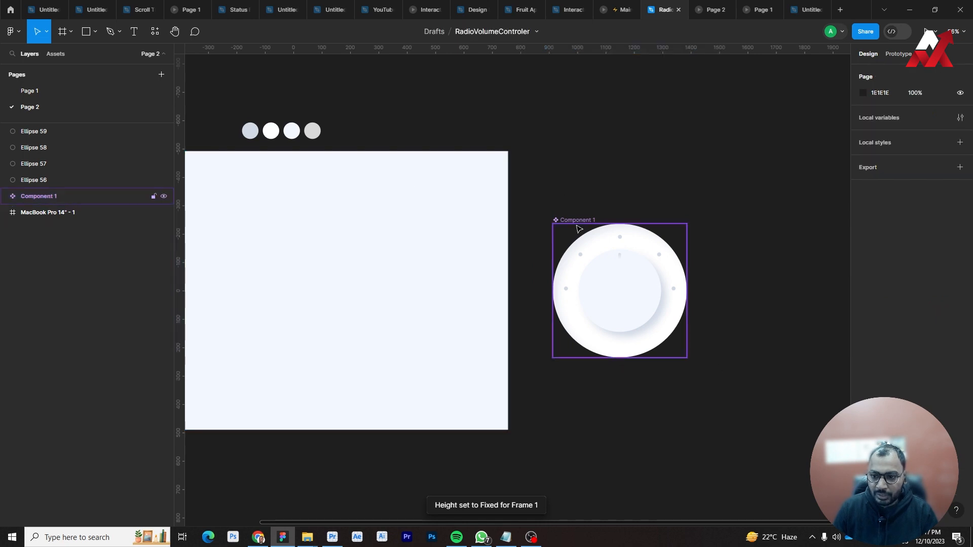
{"action": "left_click", "coordinate": [578, 225]}
{"action": "left_click_drag", "start_coordinate": [569, 220], "coordinate": [568, 159]}
{"action": "left_click", "coordinate": [782, 211]}
{"action": "scroll", "coordinate": [782, 211], "scroll_direction": "right", "scroll_amount": 3}
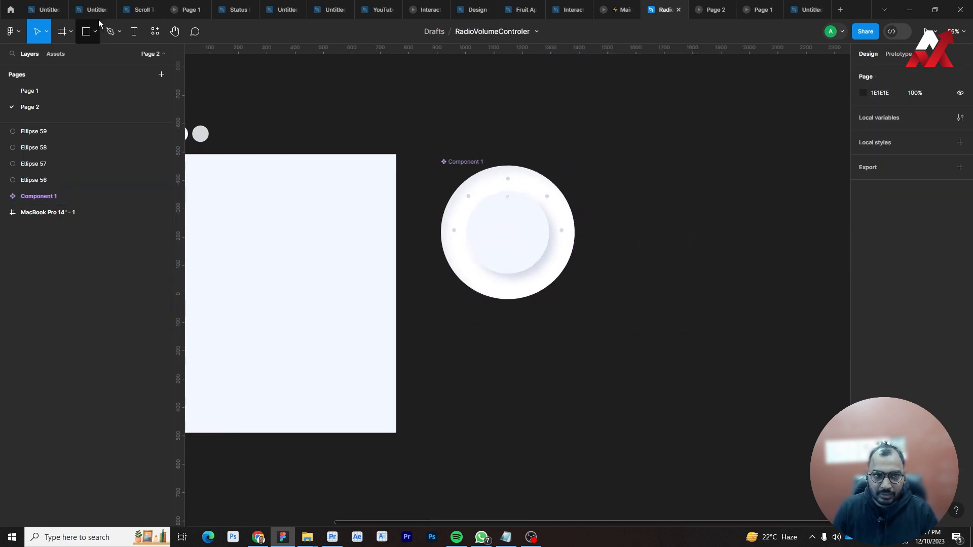
Draw a frame about 908 × 1906 around the dial component and centre the component horizontally in it.
{"action": "left_click", "coordinate": [71, 32]}
{"action": "left_click", "coordinate": [70, 55]}
{"action": "left_click_drag", "start_coordinate": [418, 152], "coordinate": [674, 528]}
{"action": "left_click_drag", "start_coordinate": [726, 179], "coordinate": [656, 416]}
{"action": "left_click", "coordinate": [656, 416]}
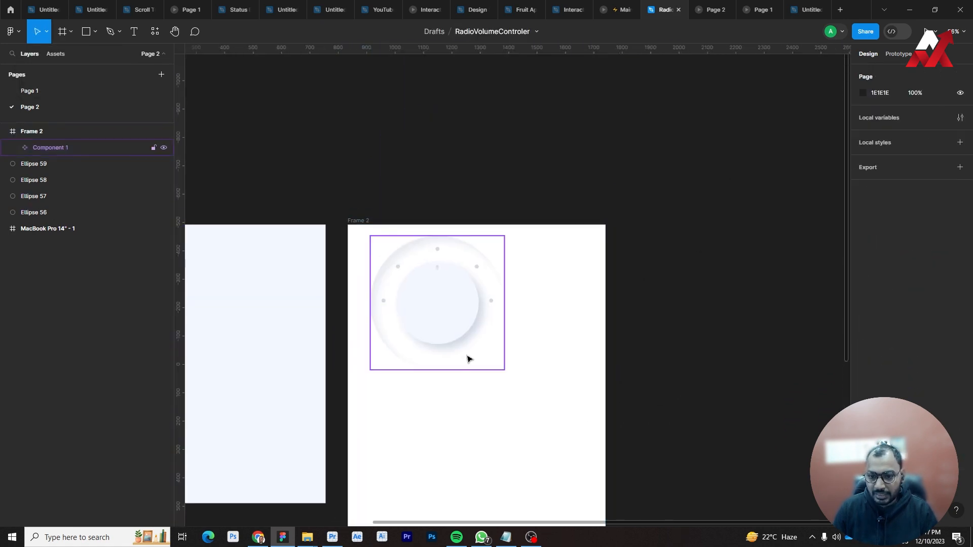
{"action": "left_click", "coordinate": [467, 358]}
{"action": "left_click", "coordinate": [879, 71]}
{"action": "left_click", "coordinate": [791, 138]}
{"action": "scroll", "coordinate": [659, 249], "scroll_direction": "down", "scroll_amount": 2}
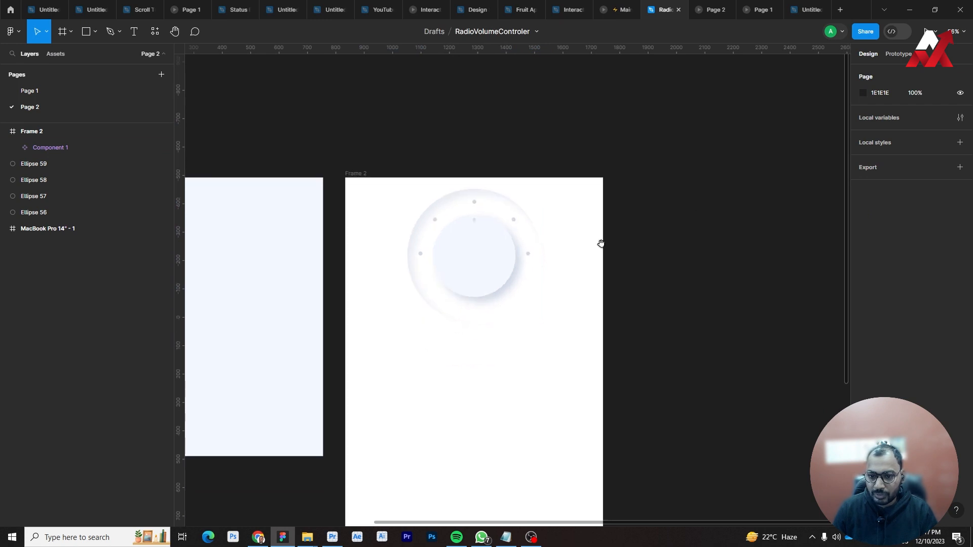
Add a second and a third variant to the dial component.
{"action": "left_click", "coordinate": [478, 272]}
{"action": "left_click", "coordinate": [463, 31]}
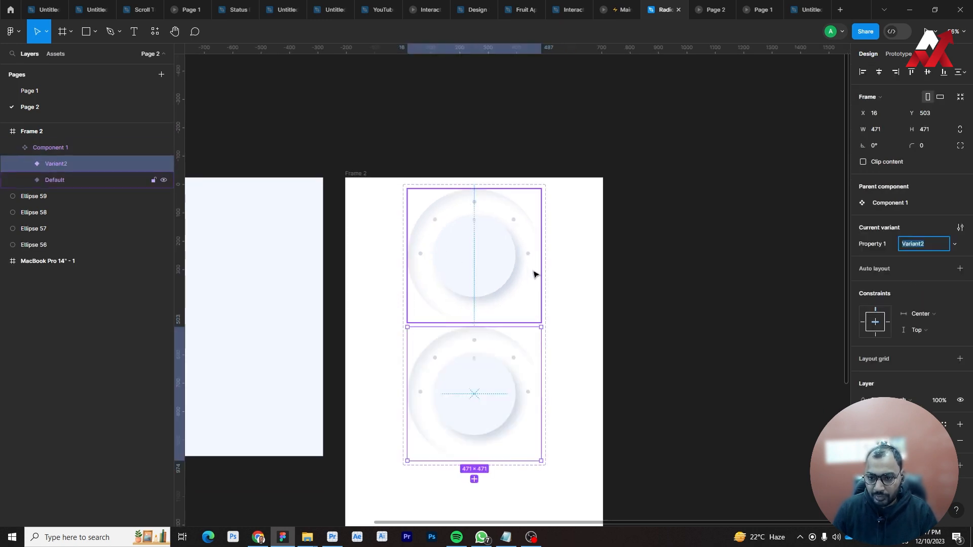
{"action": "left_click", "coordinate": [630, 350]}
{"action": "scroll", "coordinate": [520, 330], "scroll_direction": "down", "scroll_amount": 3}
{"action": "left_click", "coordinate": [519, 330]}
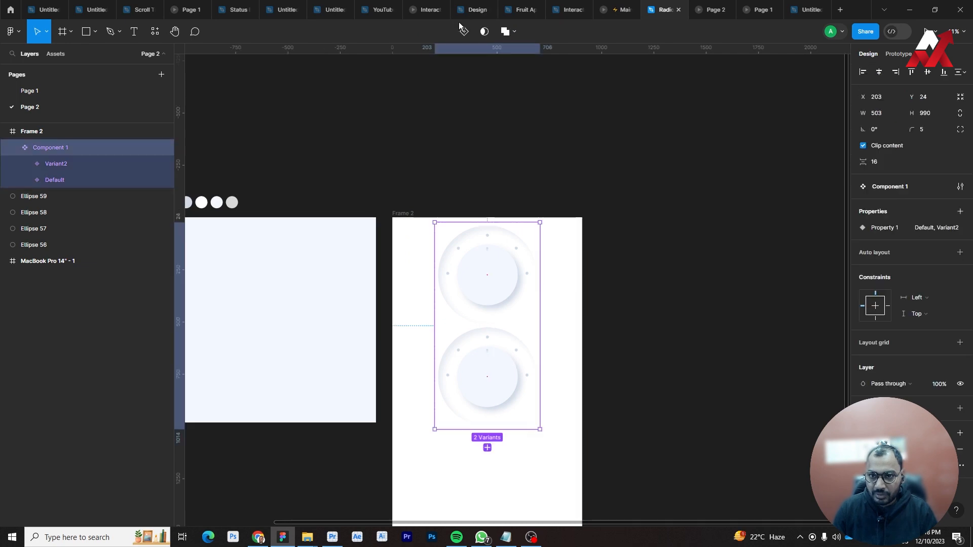
{"action": "left_click", "coordinate": [463, 32]}
{"action": "scroll", "coordinate": [507, 247], "scroll_direction": "down", "scroll_amount": 2}
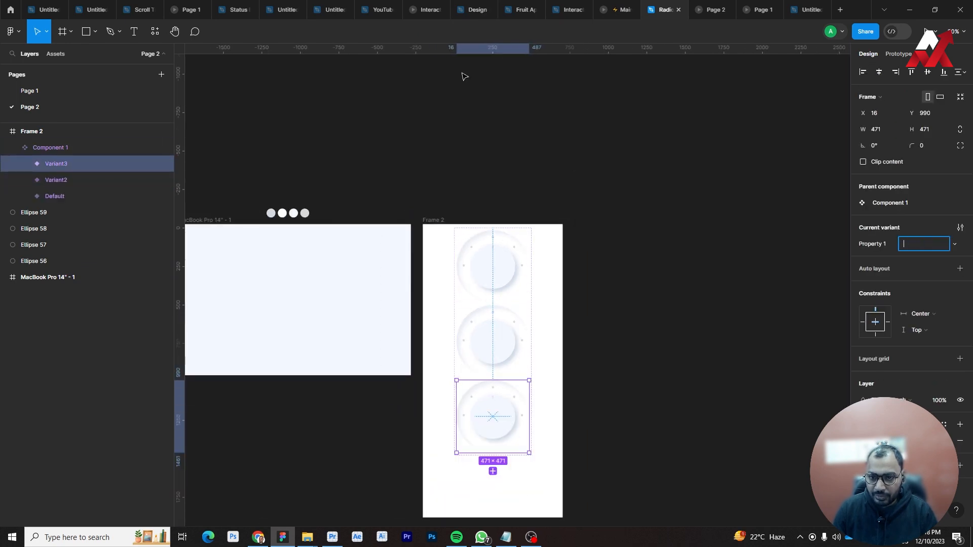
{"action": "left_click", "coordinate": [468, 244]}
{"action": "left_click", "coordinate": [480, 150]}
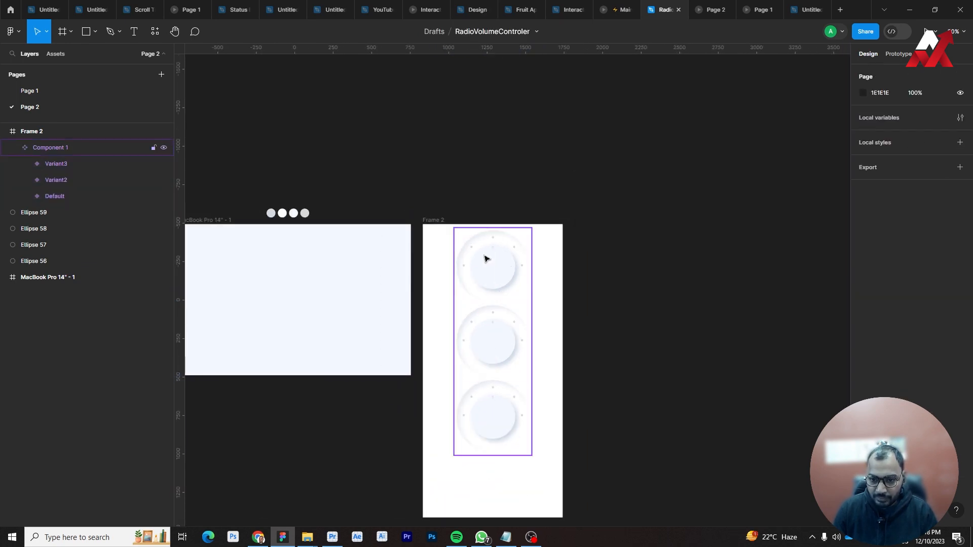
Add a fourth variant to the dial component set and duplicate it to make the fifth.
{"action": "left_click", "coordinate": [476, 243]}
{"action": "left_click", "coordinate": [464, 32]}
{"action": "left_click", "coordinate": [623, 265]}
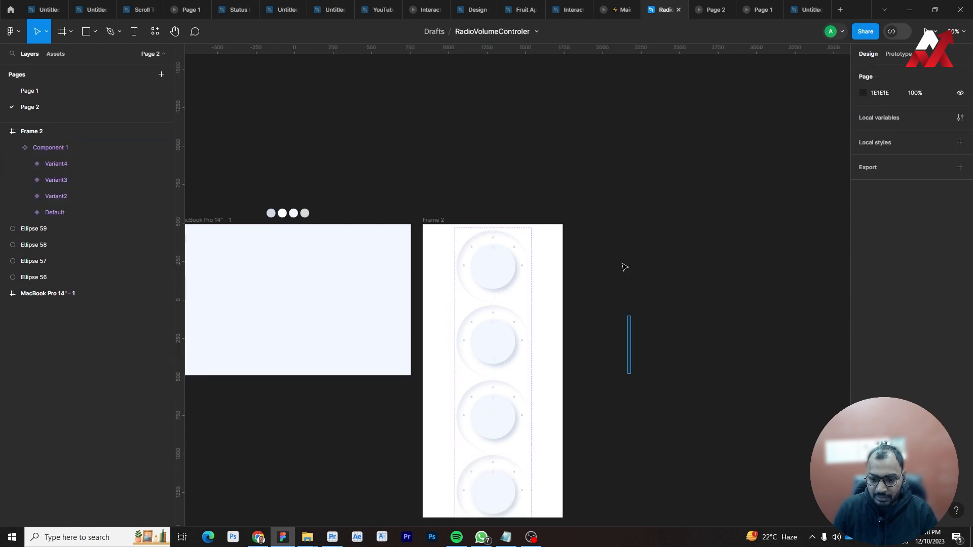
{"action": "left_click", "coordinate": [515, 495]}
{"action": "left_click", "coordinate": [512, 497]}
{"action": "key", "text": "ctrl+d"}
{"action": "scroll", "coordinate": [558, 487], "scroll_direction": "down", "scroll_amount": 3}
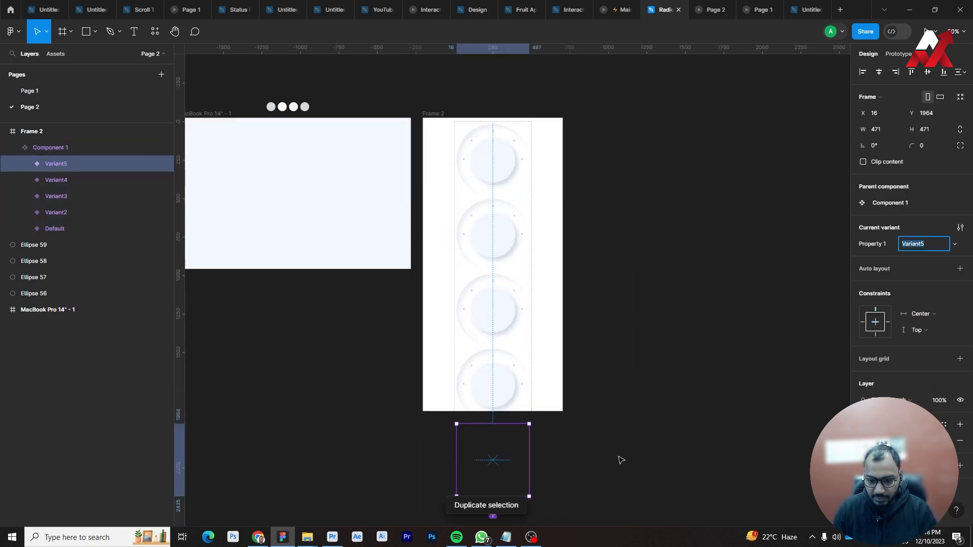
{"action": "left_click", "coordinate": [485, 86]}
Extend the frame around the variants to a height of 2559 and rename it RadioDial.
{"action": "left_click", "coordinate": [432, 115]}
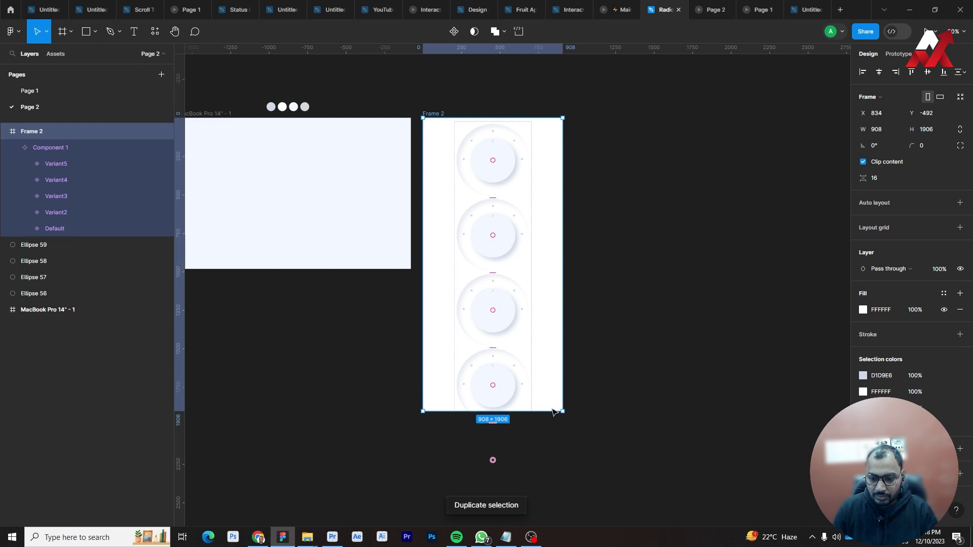
{"action": "left_click_drag", "start_coordinate": [554, 411], "coordinate": [541, 509]}
{"action": "key", "text": "Escape"}
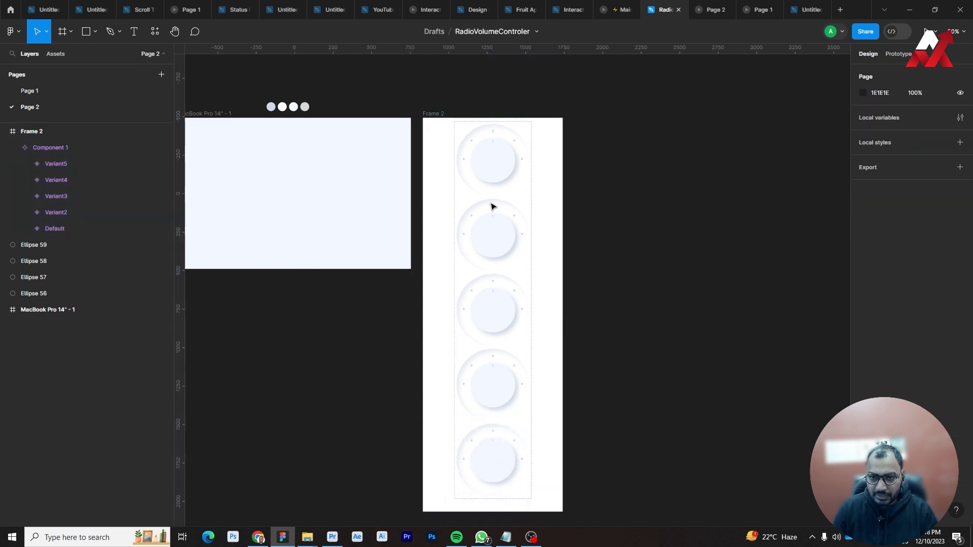
{"action": "left_click", "coordinate": [439, 116]}
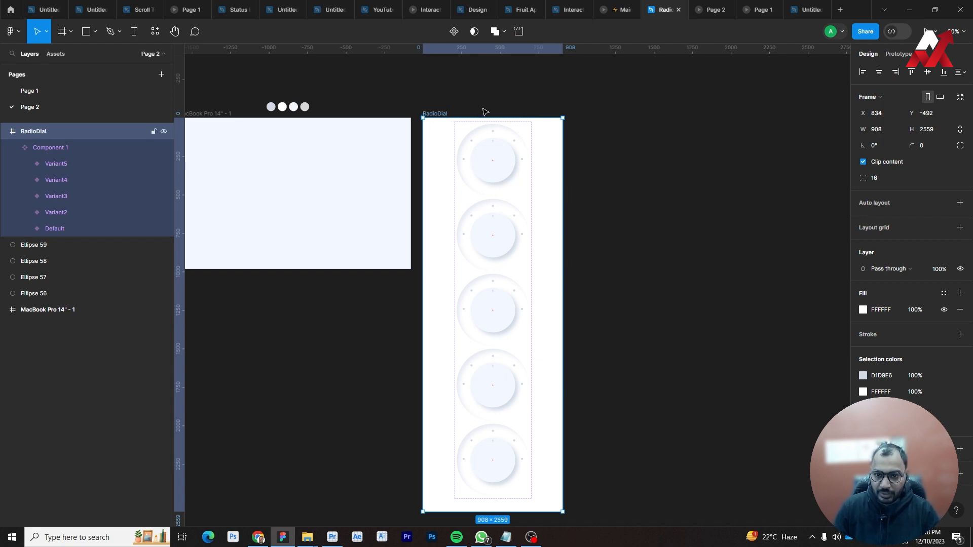
{"action": "left_click", "coordinate": [621, 242]}
{"action": "left_click_drag", "start_coordinate": [622, 244], "coordinate": [593, 295]}
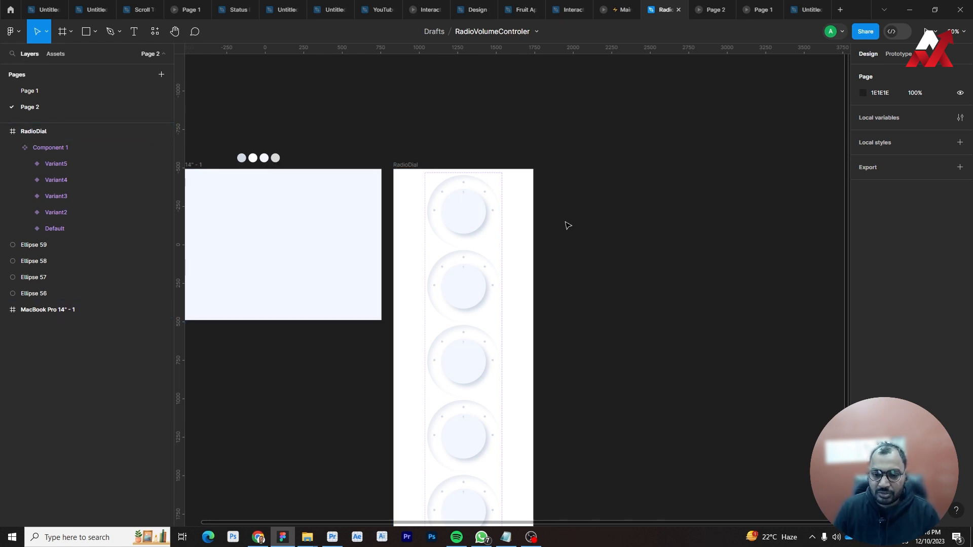
Place an instance of Component 1 from the local assets in the MacBook Pro 14" frame and centre it horizontally and vertically.
{"action": "scroll", "coordinate": [475, 272], "scroll_direction": "down", "scroll_amount": 5}
{"action": "left_click", "coordinate": [60, 54]}
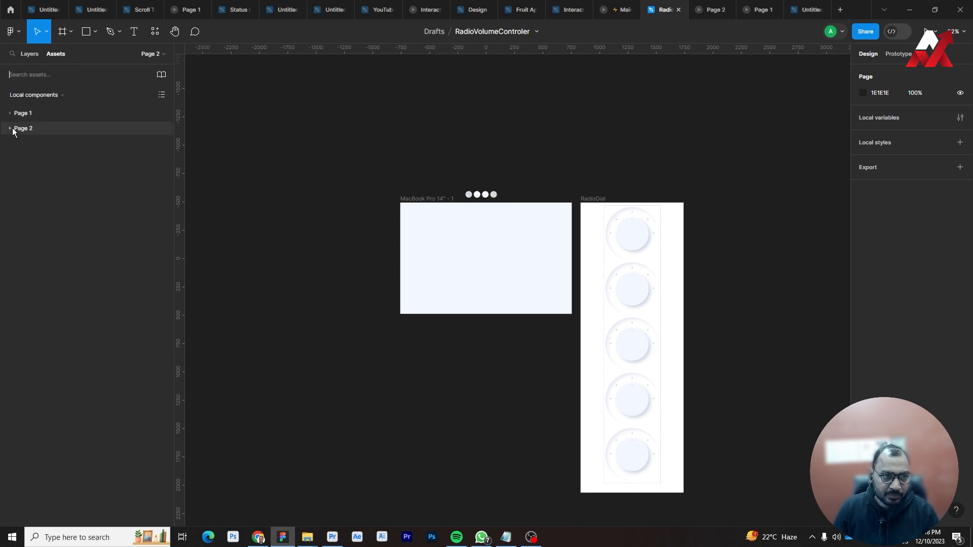
{"action": "left_click", "coordinate": [47, 145]}
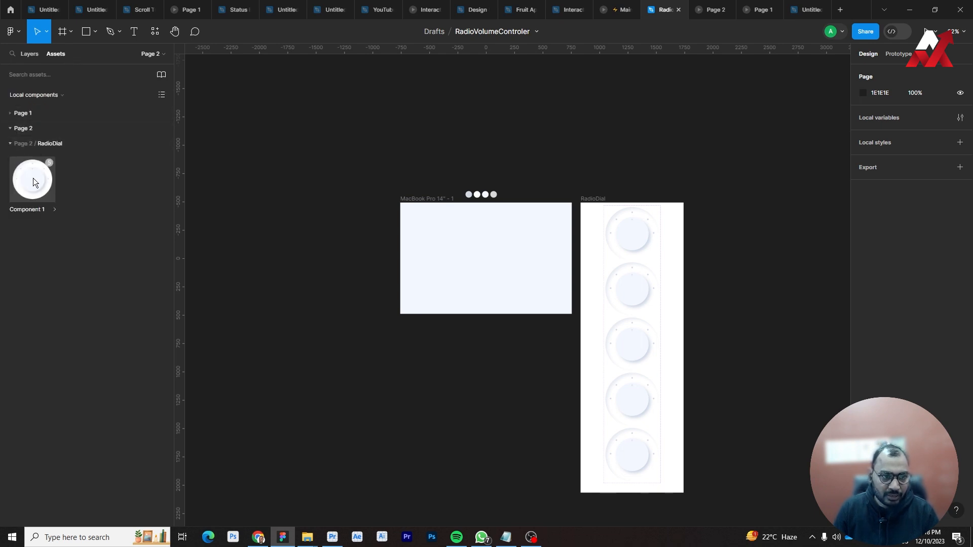
{"action": "left_click_drag", "start_coordinate": [502, 250], "coordinate": [501, 252]}
{"action": "left_click", "coordinate": [879, 72]}
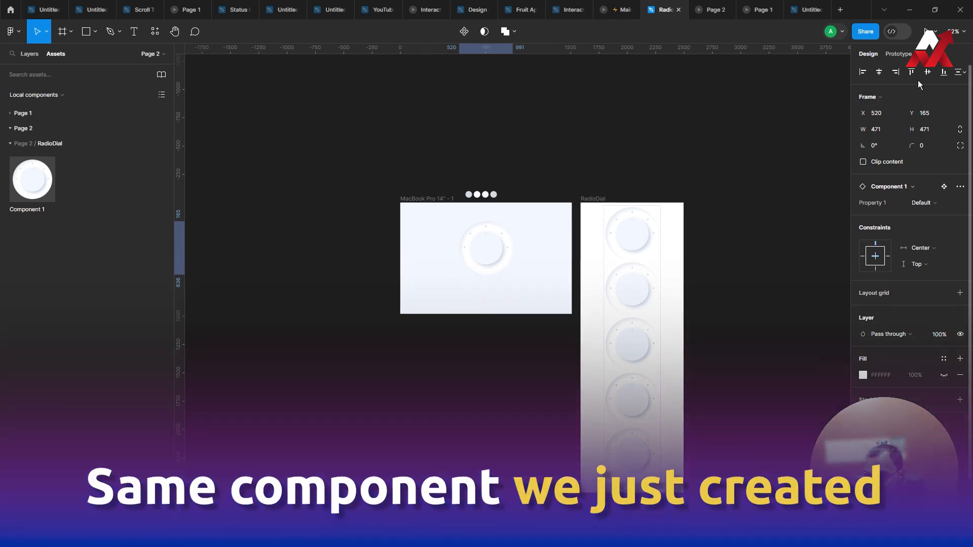
{"action": "left_click", "coordinate": [928, 73]}
{"action": "left_click", "coordinate": [732, 207]}
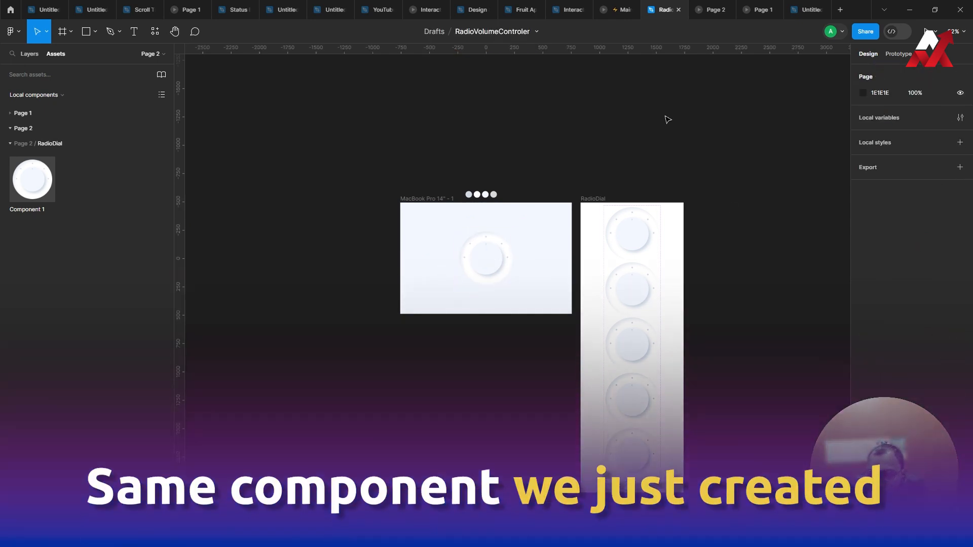
Check the placed dial in the Page 2 prototype preview and return to the RadioVolumeControler design file.
{"action": "left_click", "coordinate": [708, 10]}
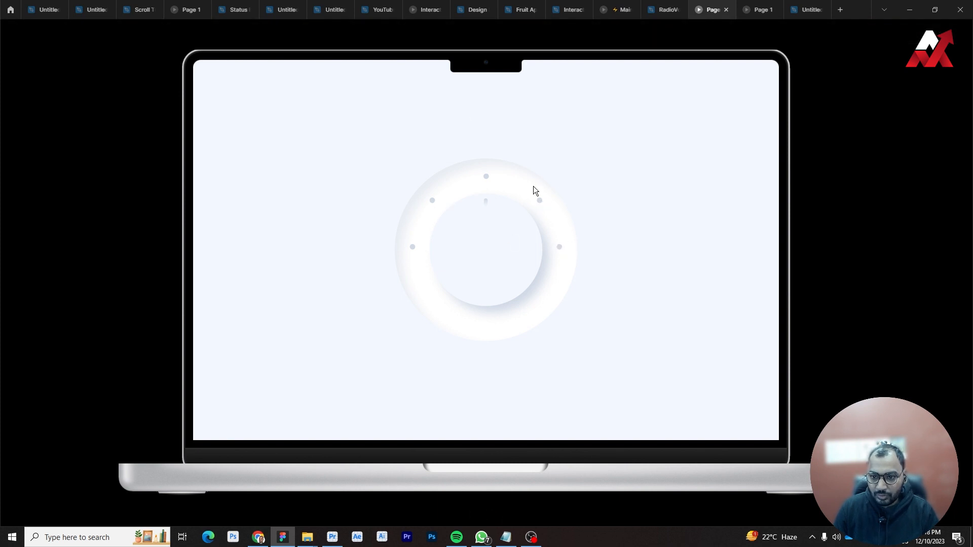
{"action": "left_click", "coordinate": [657, 15]}
{"action": "scroll", "coordinate": [652, 213], "scroll_direction": "up", "scroll_amount": 3}
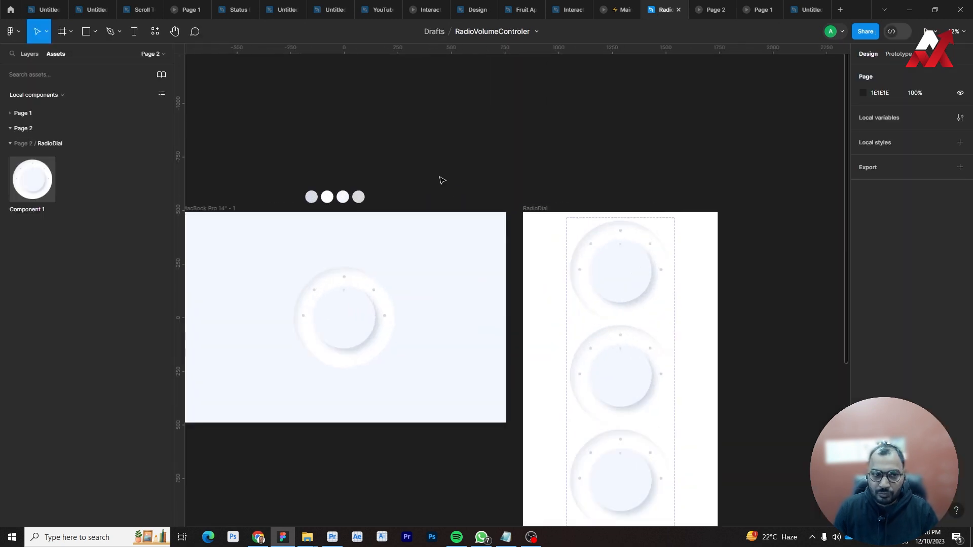
Copy the five coloured marker dots from the RadioButton variants on Page 1 and paste them onto Page 2.
{"action": "left_click", "coordinate": [14, 128]}
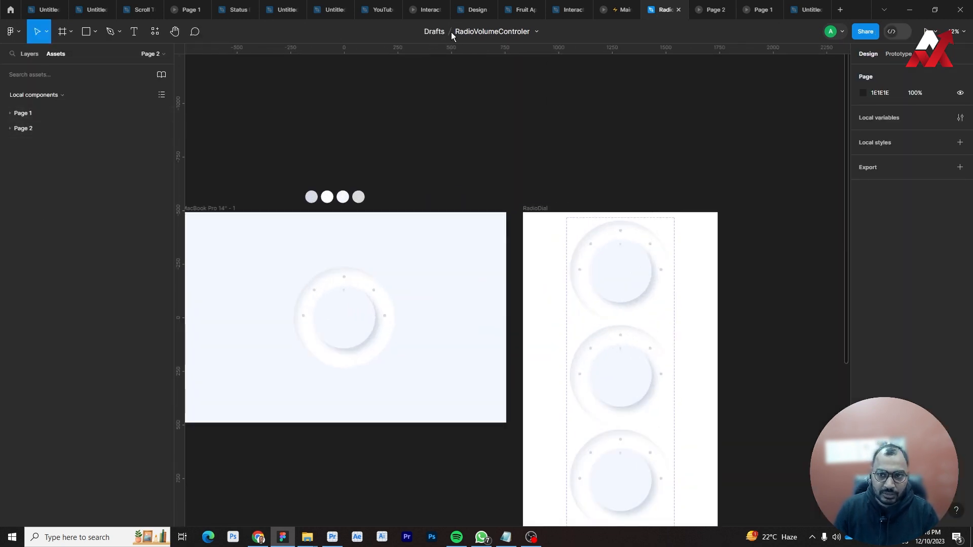
{"action": "left_click", "coordinate": [53, 114]}
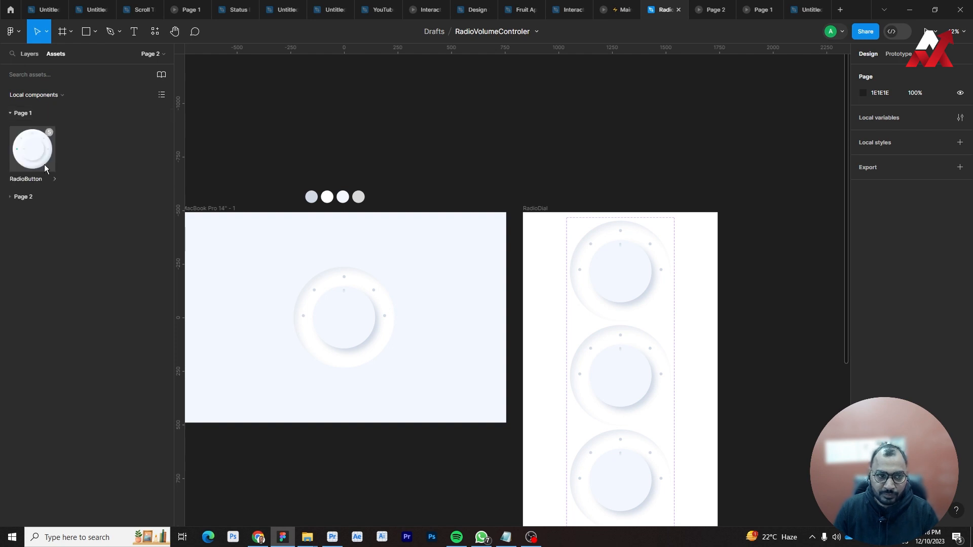
{"action": "left_click", "coordinate": [29, 53]}
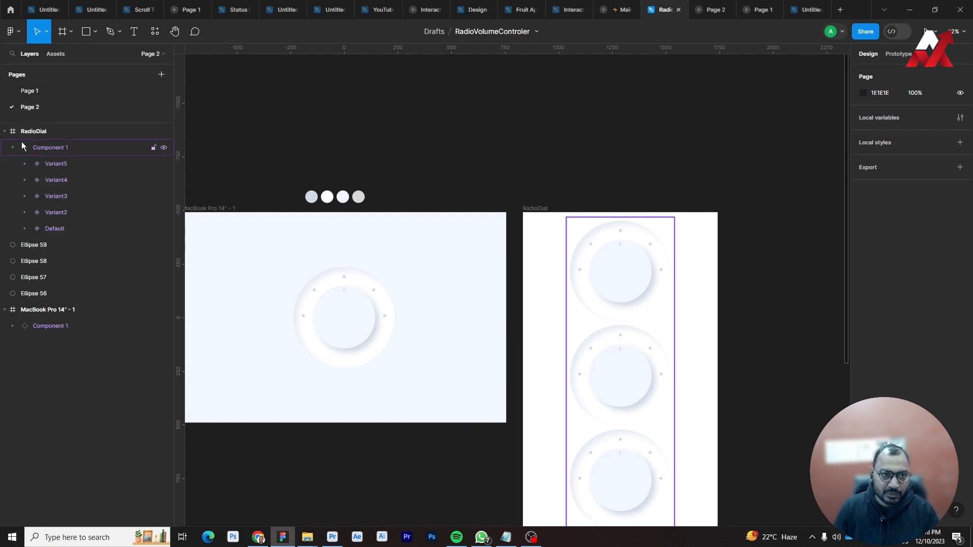
{"action": "left_click", "coordinate": [29, 91]}
{"action": "scroll", "coordinate": [507, 203], "scroll_direction": "down", "scroll_amount": 5, "text": "ctrl"}
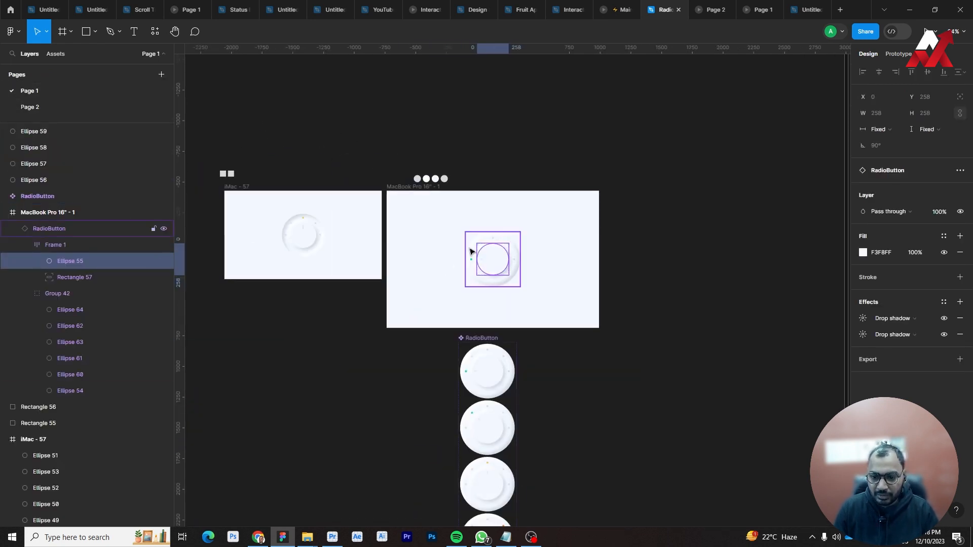
{"action": "left_click_drag", "start_coordinate": [577, 432], "coordinate": [557, 208]}
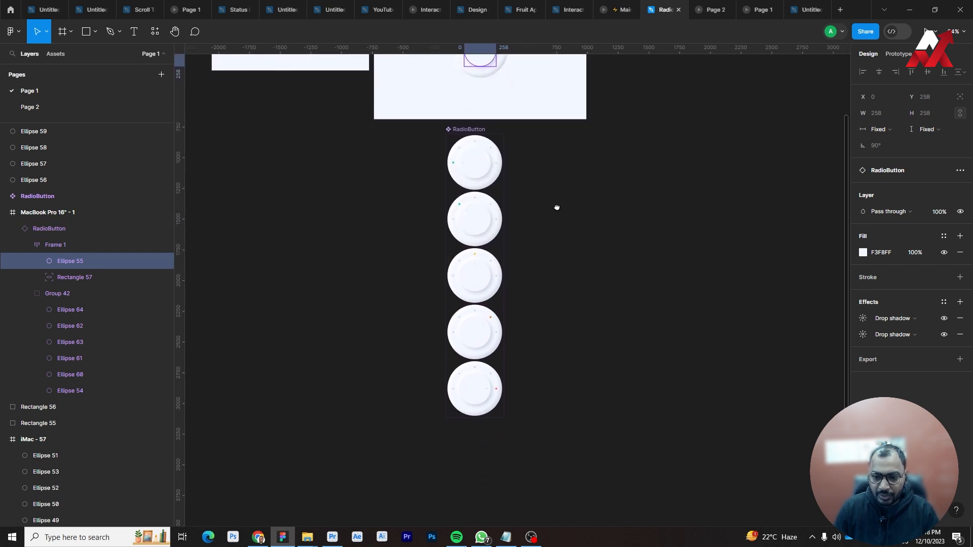
{"action": "left_click", "coordinate": [454, 166]}
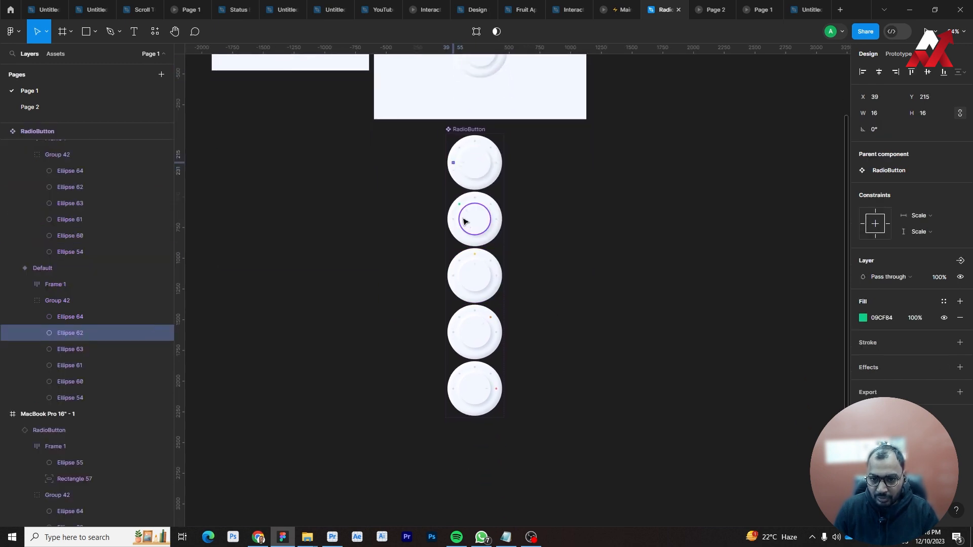
{"action": "left_click", "coordinate": [459, 204], "text": "shift"}
{"action": "left_click", "coordinate": [476, 256], "text": "shift"}
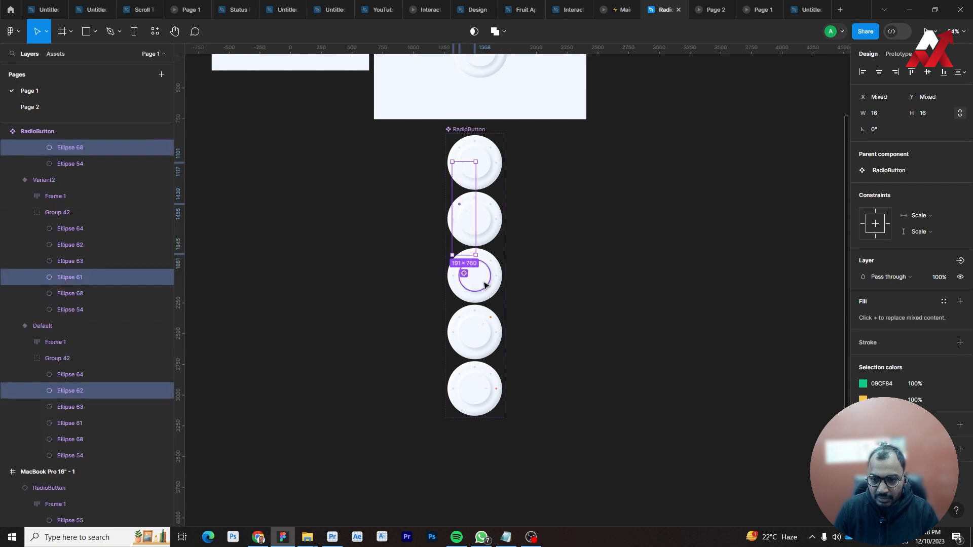
{"action": "left_click", "coordinate": [491, 318], "text": "shift"}
{"action": "left_click", "coordinate": [497, 394], "text": "shift"}
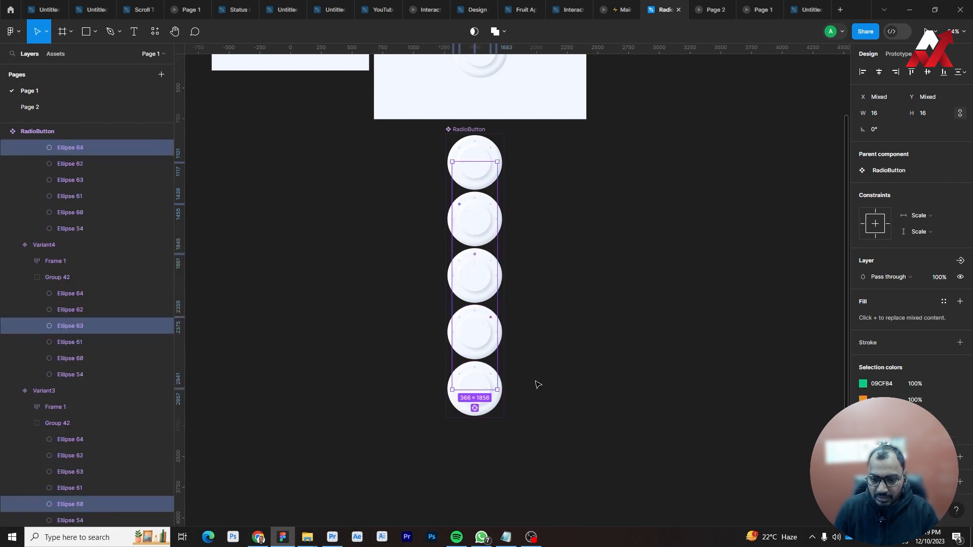
{"action": "left_click", "coordinate": [69, 104]}
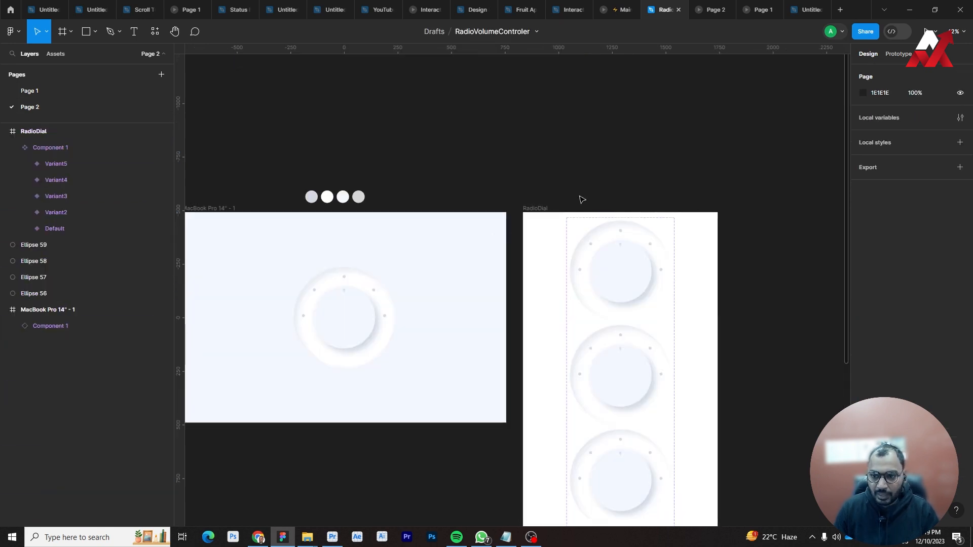
{"action": "key", "text": "ctrl+v"}
{"action": "left_click", "coordinate": [665, 187]}
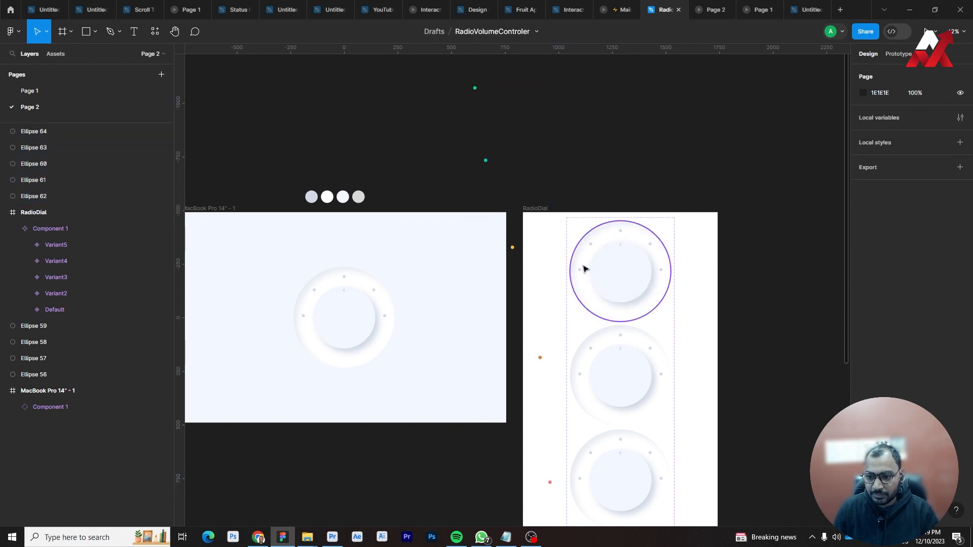
Recolour one successive marker dot in each RadioDial variant, sampling the pasted dots: green, green, yellow, orange and red.
{"action": "left_click", "coordinate": [581, 270], "text": "ctrl"}
{"action": "key", "text": "i"}
{"action": "left_click", "coordinate": [475, 87]}
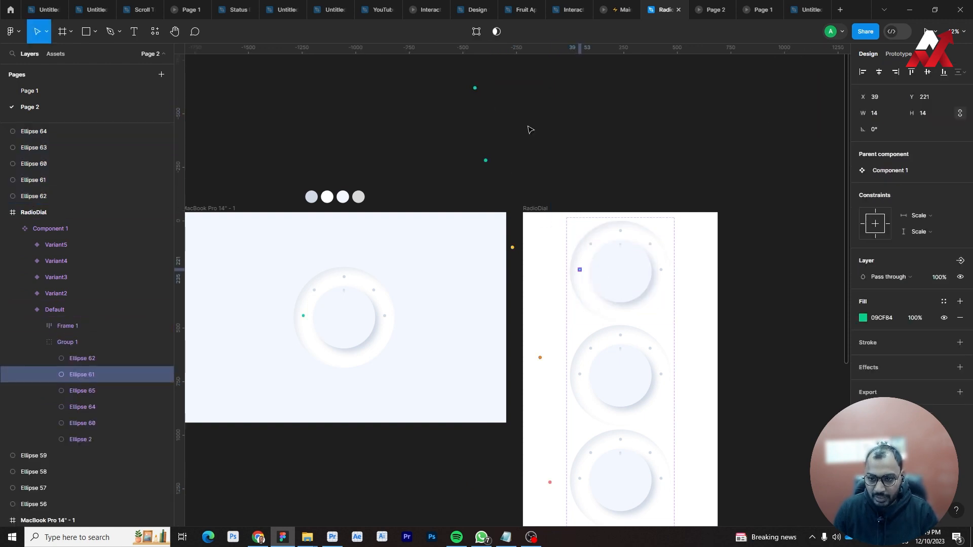
{"action": "left_click", "coordinate": [531, 130]}
{"action": "left_click", "coordinate": [591, 349], "text": "ctrl"}
{"action": "key", "text": "i"}
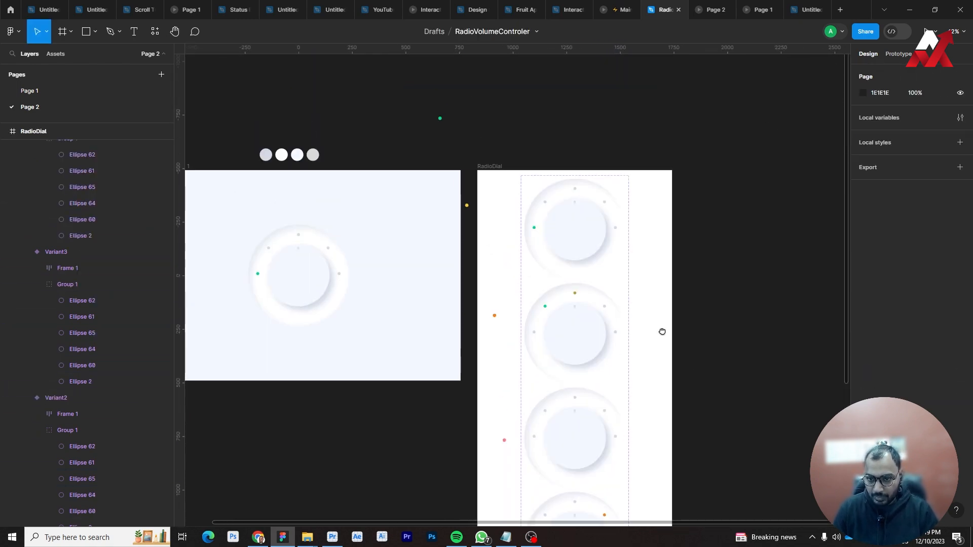
{"action": "scroll", "coordinate": [608, 329], "scroll_direction": "down", "scroll_amount": 1}
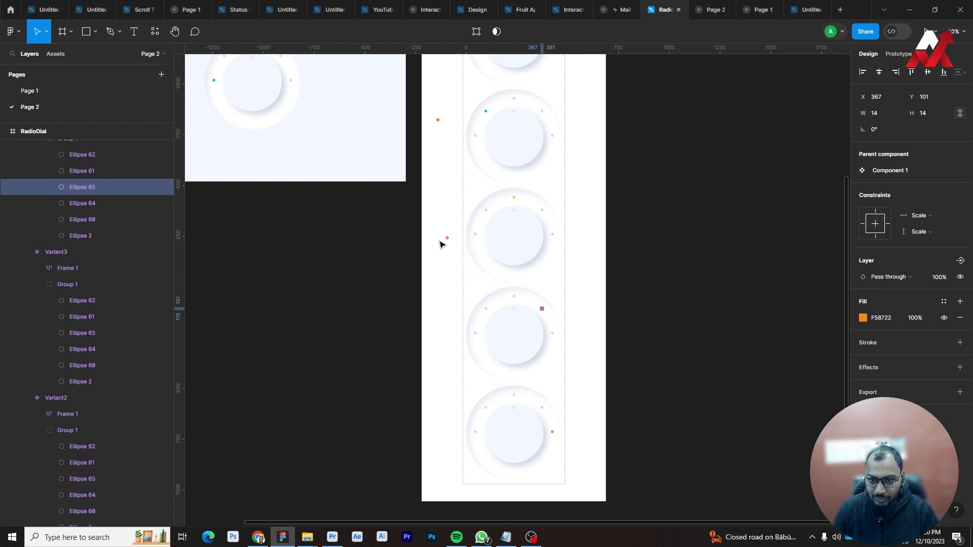
{"action": "left_click_drag", "start_coordinate": [660, 386], "coordinate": [660, 285]}
Delete the five pasted colour-reference dots around the RadioDial frame on Page 2.
{"action": "left_click_drag", "start_coordinate": [655, 187], "coordinate": [677, 410]}
{"action": "scroll", "coordinate": [595, 302], "scroll_direction": "up", "scroll_amount": 4}
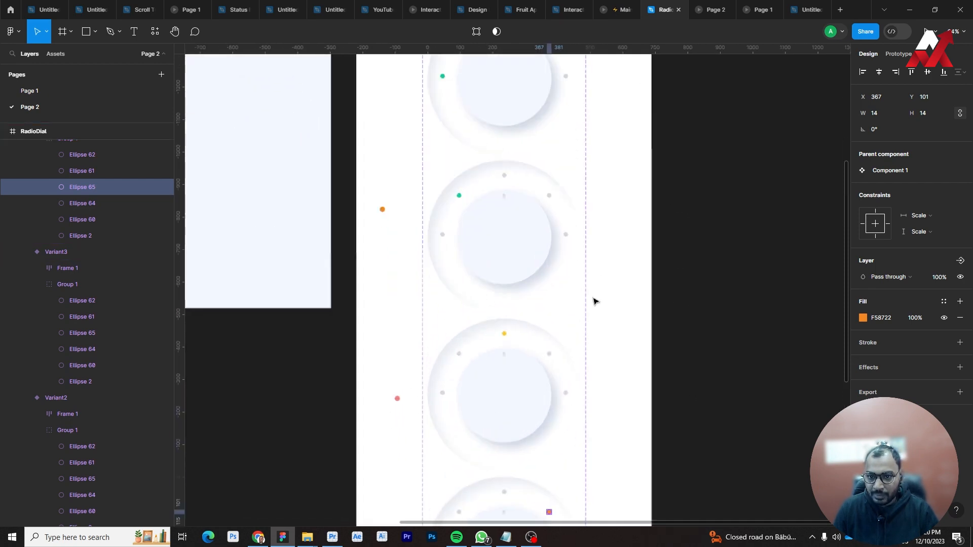
{"action": "scroll", "coordinate": [540, 249], "scroll_direction": "down", "scroll_amount": 5}
{"action": "left_click_drag", "start_coordinate": [446, 103], "coordinate": [479, 178]}
{"action": "left_click", "coordinate": [478, 196]}
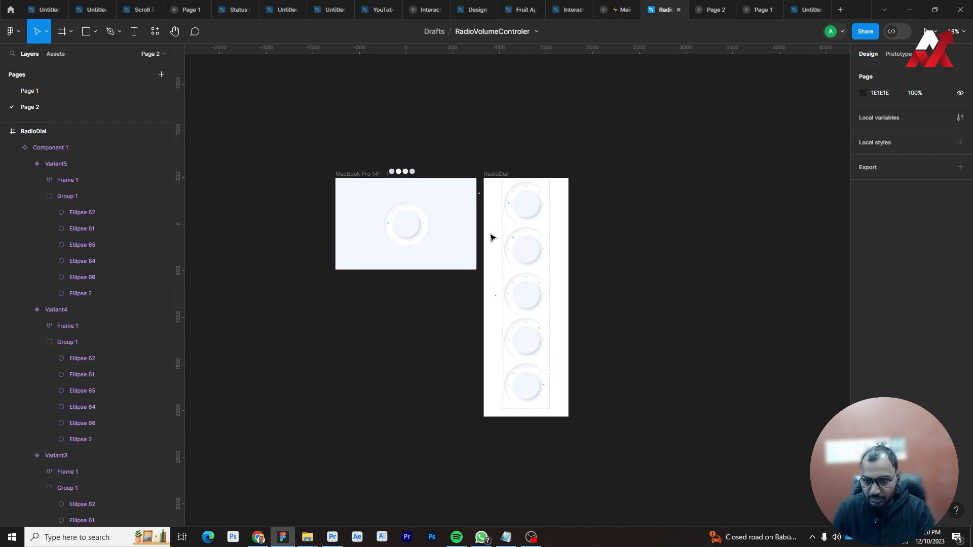
{"action": "left_click", "coordinate": [495, 297]}
{"action": "left_click", "coordinate": [491, 242], "text": "shift"}
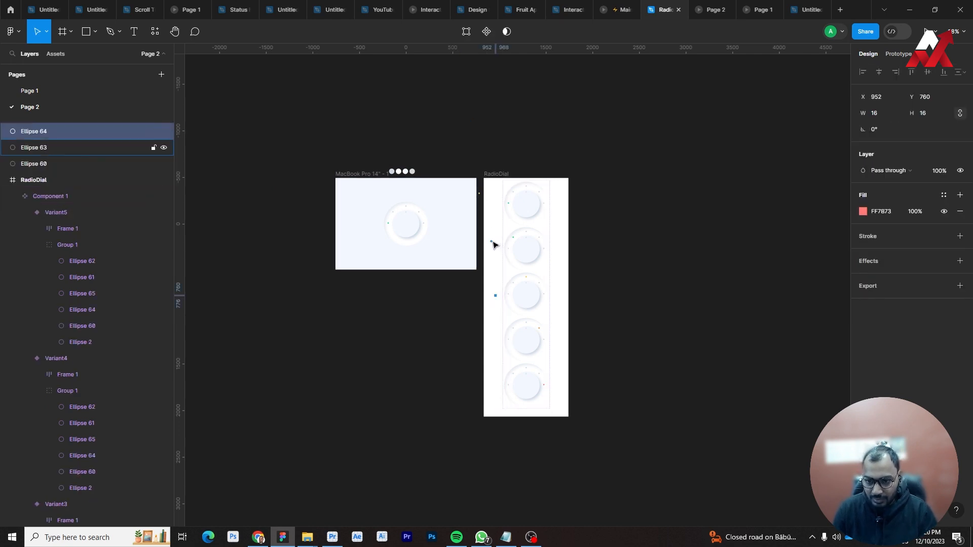
{"action": "left_click", "coordinate": [479, 193], "text": "shift"}
{"action": "left_click", "coordinate": [723, 271]}
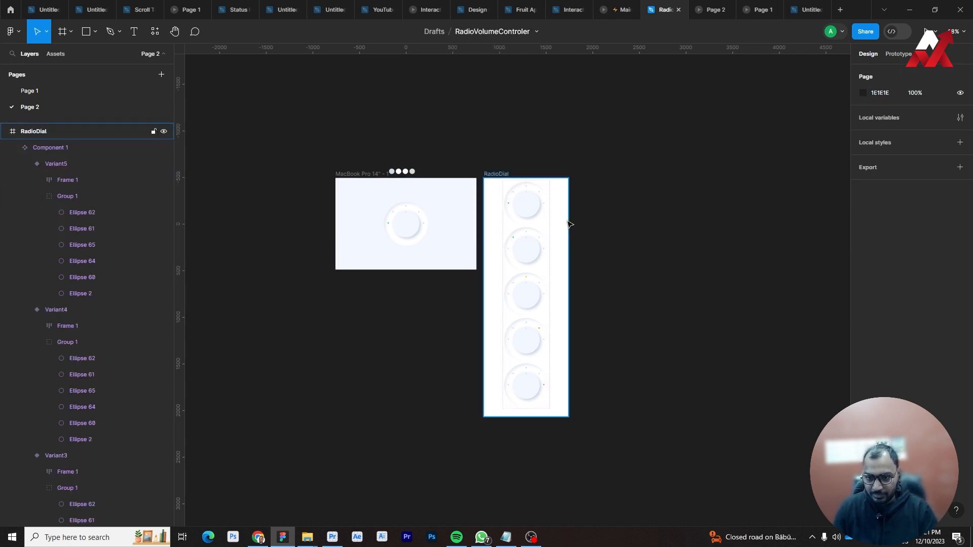
Add an on-click interaction from the Default variant's upper-left dot to Variant2, using Smart animate with ease in and out over 800 ms.
{"action": "scroll", "coordinate": [568, 223], "scroll_direction": "up", "scroll_amount": 6}
{"action": "scroll", "coordinate": [604, 203], "scroll_direction": "down", "scroll_amount": 5}
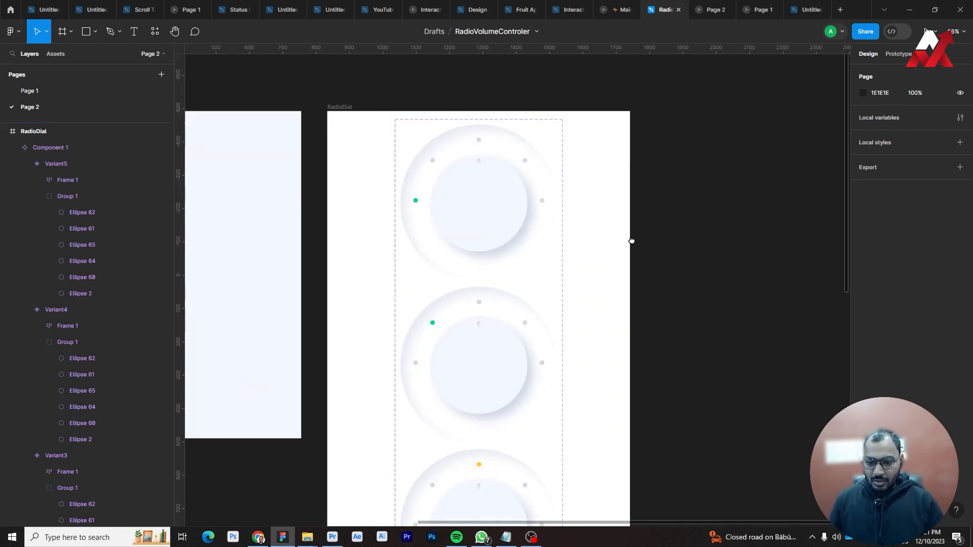
{"action": "scroll", "coordinate": [621, 274], "scroll_direction": "down", "scroll_amount": 3}
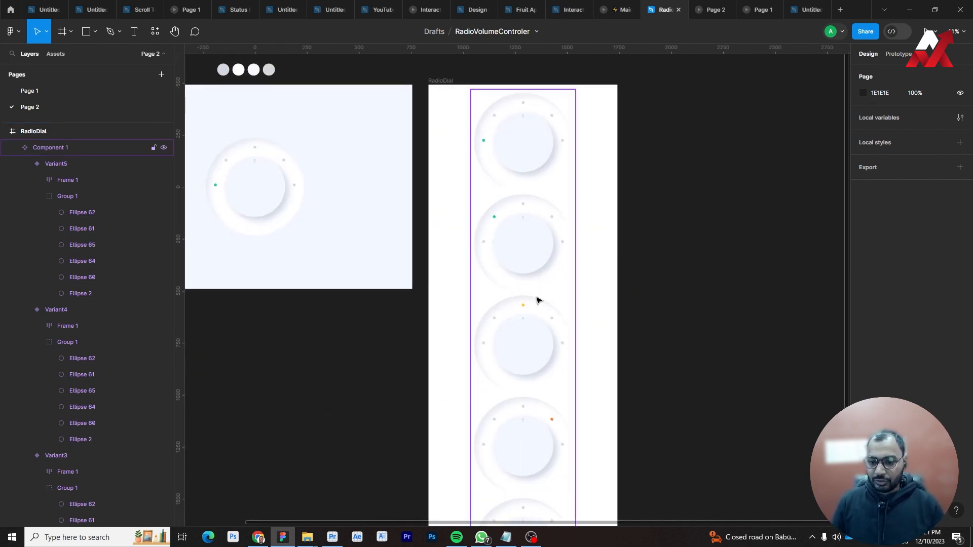
{"action": "scroll", "coordinate": [468, 152], "scroll_direction": "up", "scroll_amount": 4}
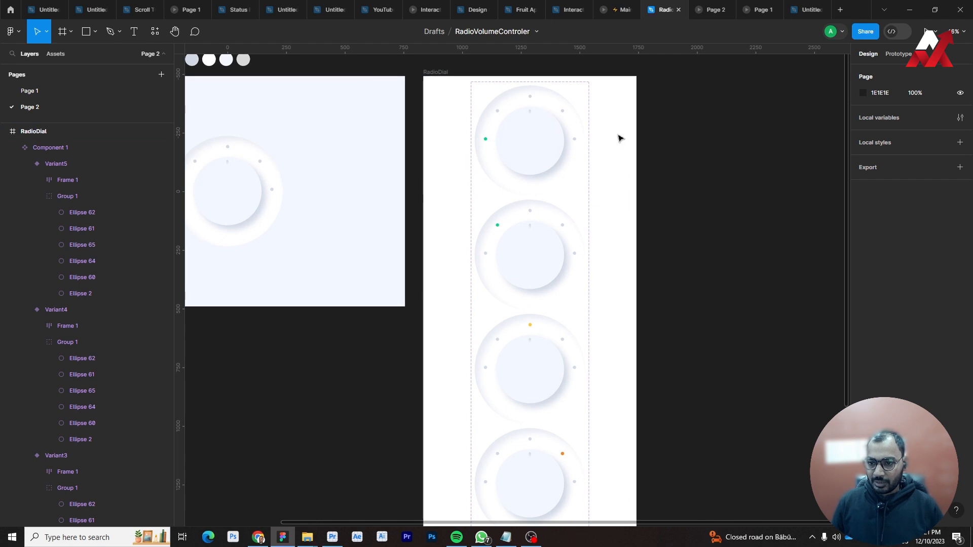
{"action": "left_click", "coordinate": [899, 54]}
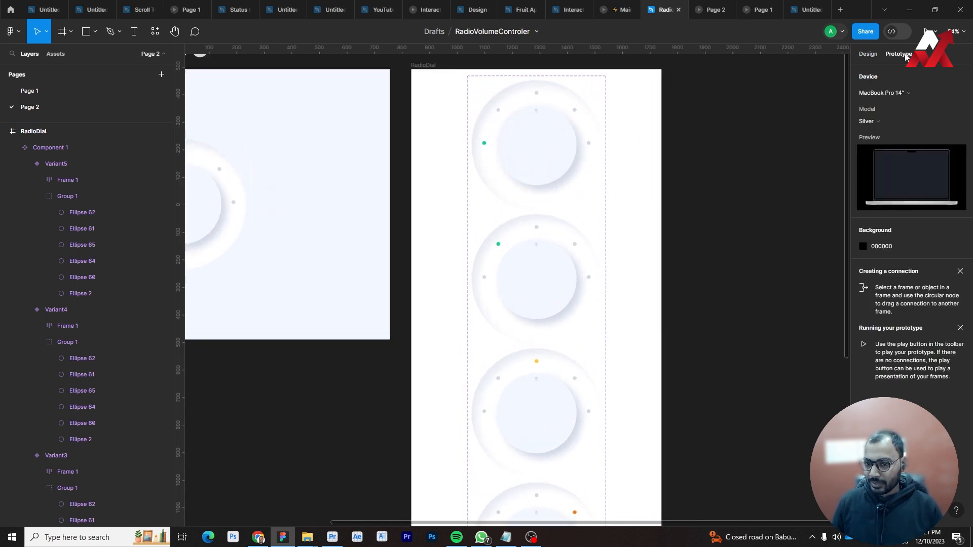
{"action": "left_click", "coordinate": [500, 121]}
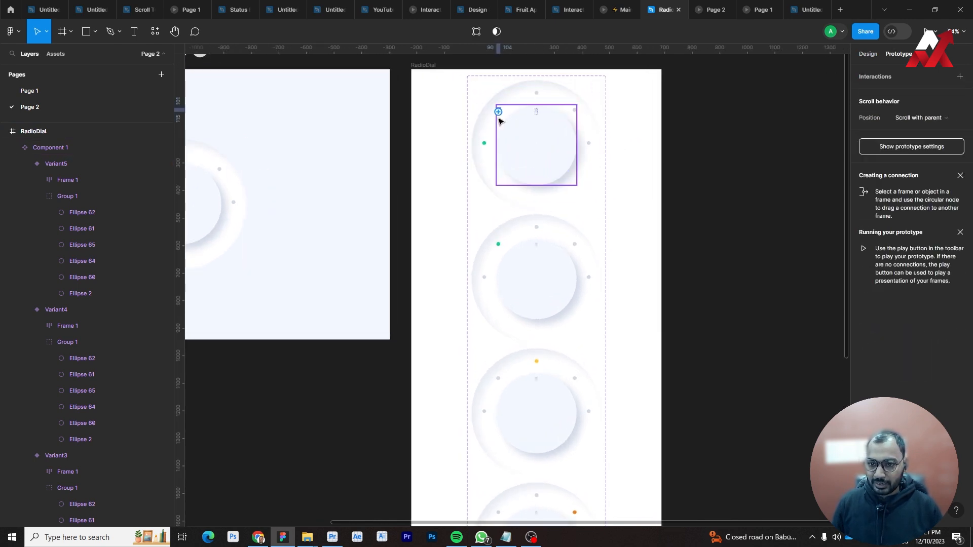
{"action": "left_click", "coordinate": [479, 97]}
{"action": "scroll", "coordinate": [508, 119], "scroll_direction": "up", "scroll_amount": 3}
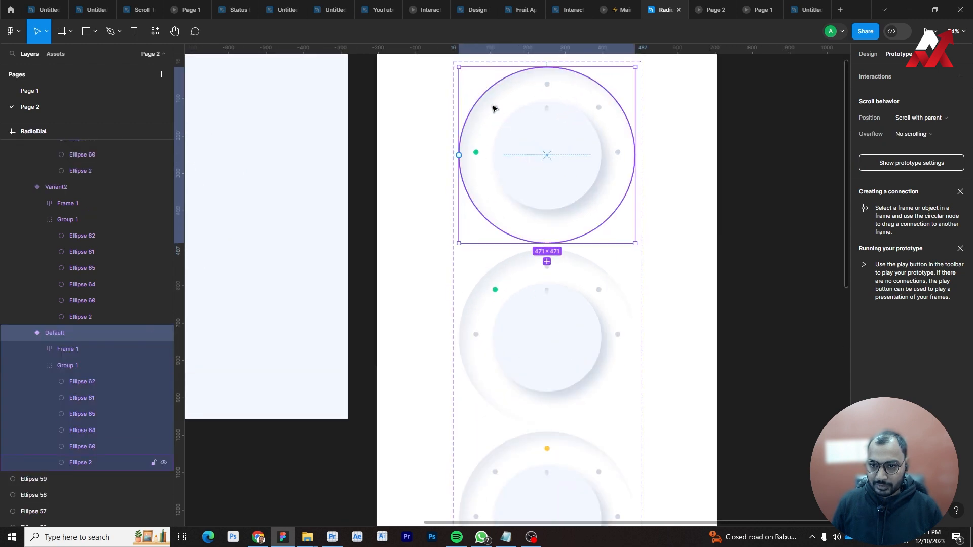
{"action": "left_click", "coordinate": [495, 109], "text": "ctrl"}
{"action": "left_click_drag", "start_coordinate": [495, 108], "coordinate": [487, 284]}
{"action": "left_click", "coordinate": [517, 276]}
{"action": "left_click", "coordinate": [517, 276]}
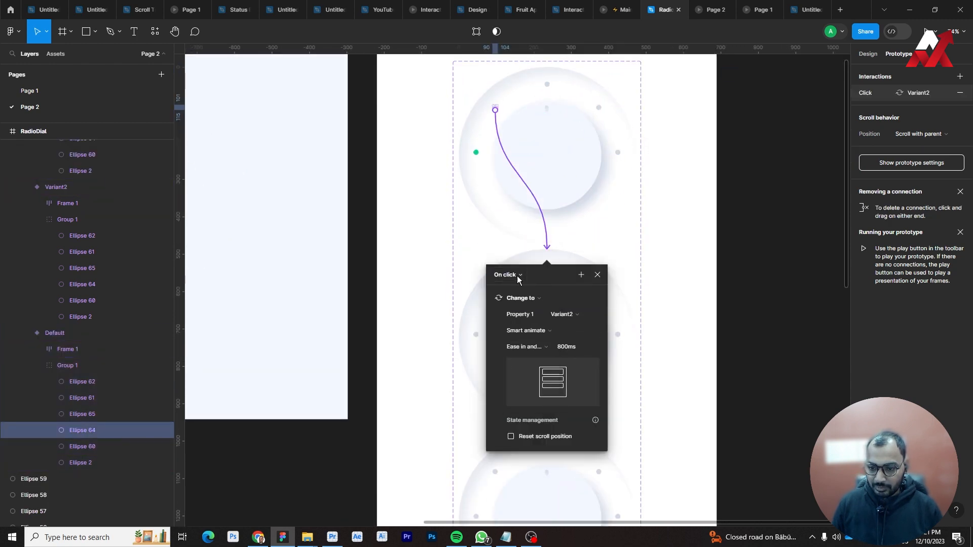
{"action": "left_click", "coordinate": [531, 348]}
{"action": "left_click", "coordinate": [537, 351]}
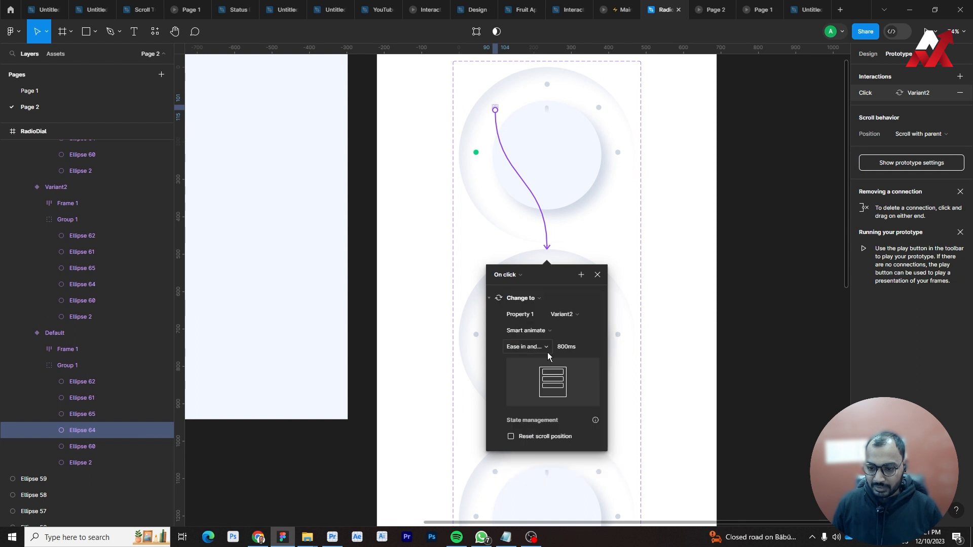
{"action": "left_click", "coordinate": [569, 349]}
{"action": "left_click", "coordinate": [598, 275]}
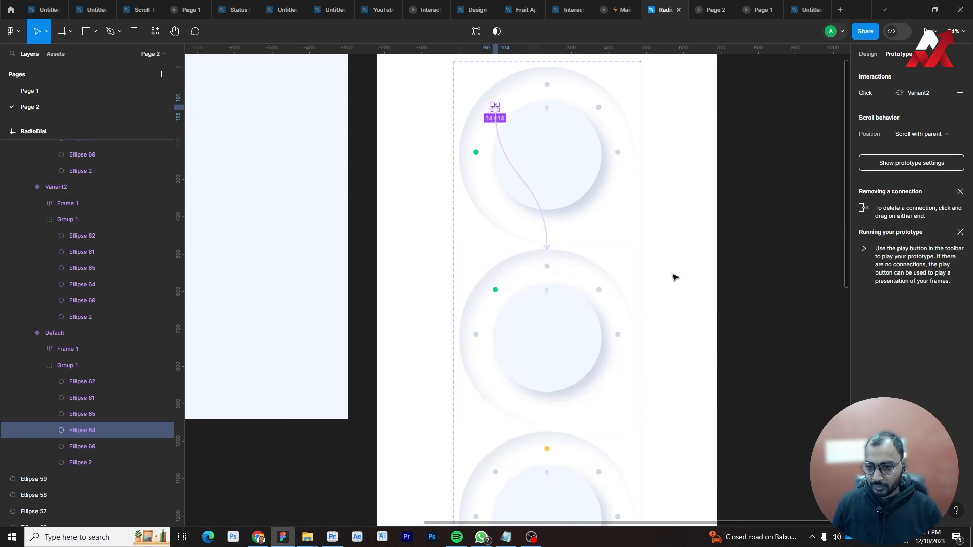
{"action": "left_click", "coordinate": [673, 276]}
Test the dial's upper-left dot in the Page 2 prototype preview and return to the design file.
{"action": "left_click", "coordinate": [713, 10]}
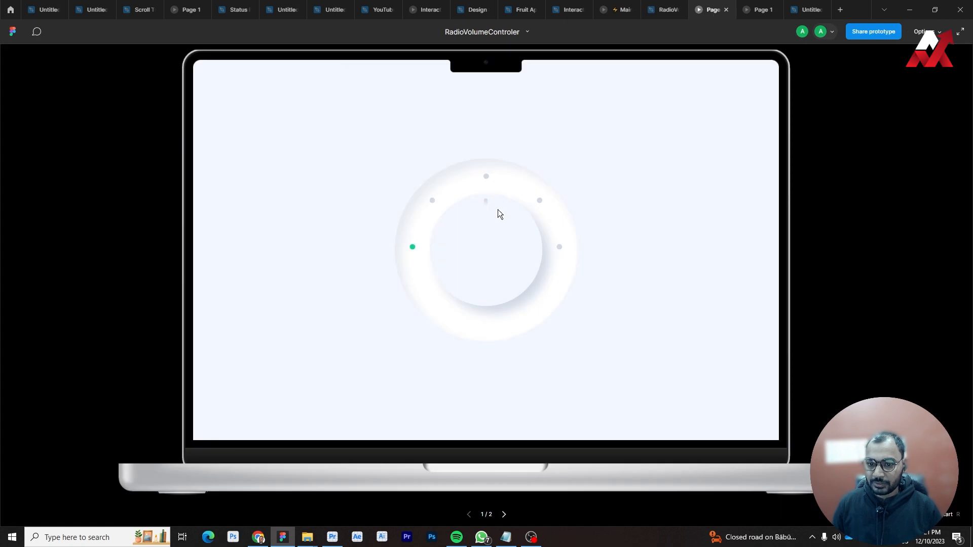
{"action": "left_click", "coordinate": [433, 201]}
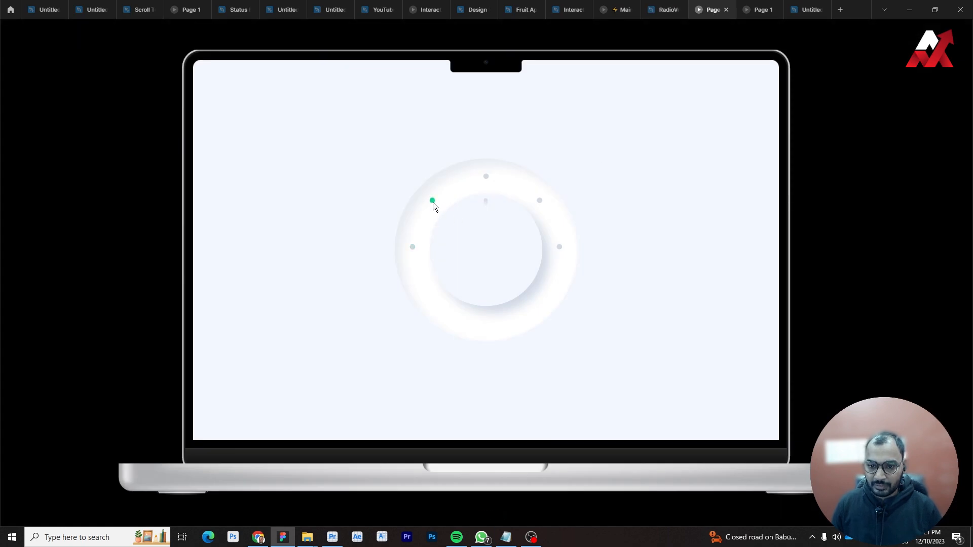
{"action": "left_click", "coordinate": [664, 9]}
Rotate the Default variant's inner knob frame so its indicator points at the green dot on the left of the dial.
{"action": "left_click", "coordinate": [578, 152]}
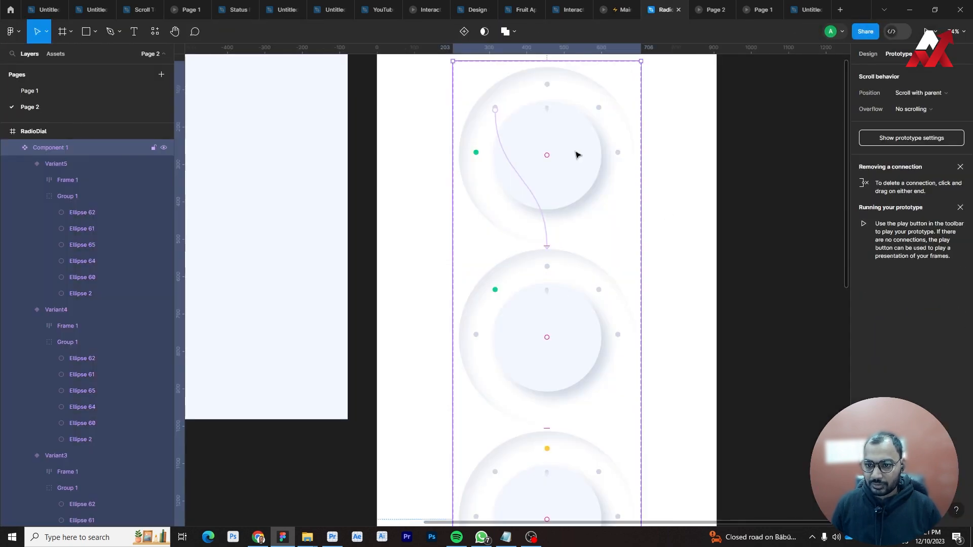
{"action": "left_click", "coordinate": [724, 122]}
{"action": "left_click", "coordinate": [862, 55]}
{"action": "left_click", "coordinate": [579, 151]}
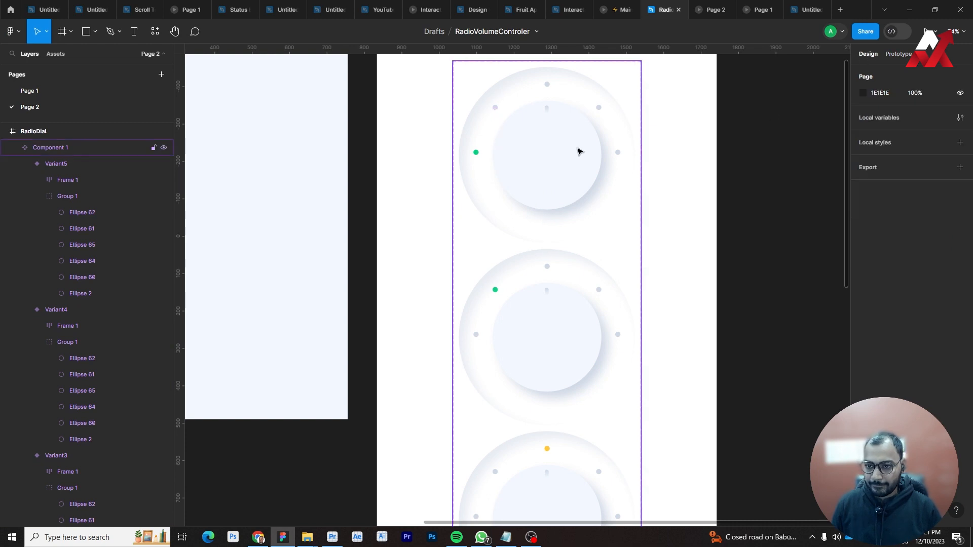
{"action": "left_click", "coordinate": [578, 154]}
{"action": "left_click", "coordinate": [578, 154]}
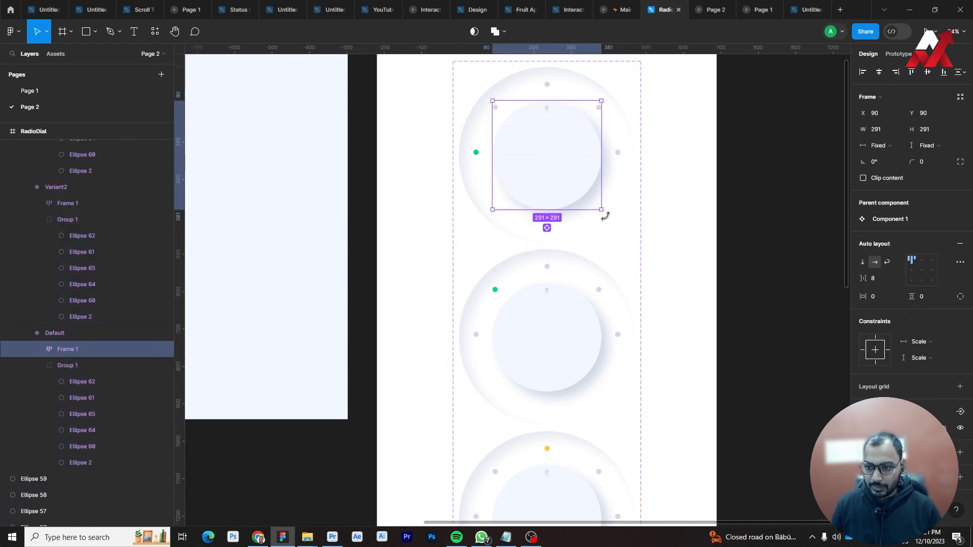
{"action": "left_click_drag", "start_coordinate": [605, 216], "coordinate": [629, 92]}
{"action": "left_click", "coordinate": [670, 194]}
Rotate Variant2's inner knob frame so its indicator points at the green upper-left dot.
{"action": "left_click_drag", "start_coordinate": [682, 270], "coordinate": [629, 116]}
{"action": "left_click", "coordinate": [518, 177]}
{"action": "double_click", "coordinate": [519, 175]}
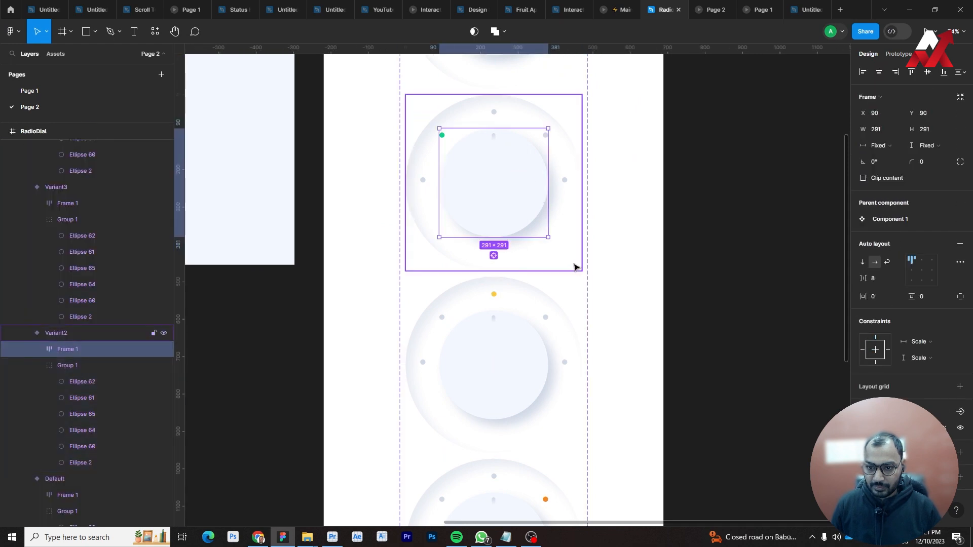
{"action": "left_click_drag", "start_coordinate": [554, 241], "coordinate": [575, 184]}
Rotate the inner knob frames of Variant4 and Variant5 so their indicators point at the orange and red dots.
{"action": "left_click_drag", "start_coordinate": [650, 519], "coordinate": [635, 179]}
{"action": "double_click", "coordinate": [508, 223]}
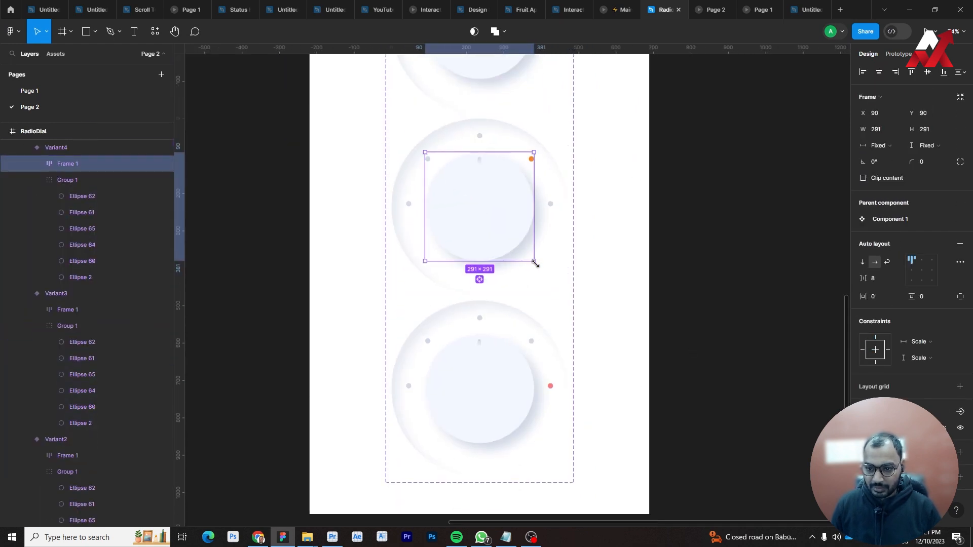
{"action": "left_click_drag", "start_coordinate": [541, 272], "coordinate": [484, 299]}
{"action": "double_click", "coordinate": [507, 393]}
{"action": "left_click_drag", "start_coordinate": [538, 447], "coordinate": [425, 434]}
Check the rotated knob indicator in the prototype preview and return to the RadioDial variants in the design file.
{"action": "key", "text": "ctrl+alt+Return"}
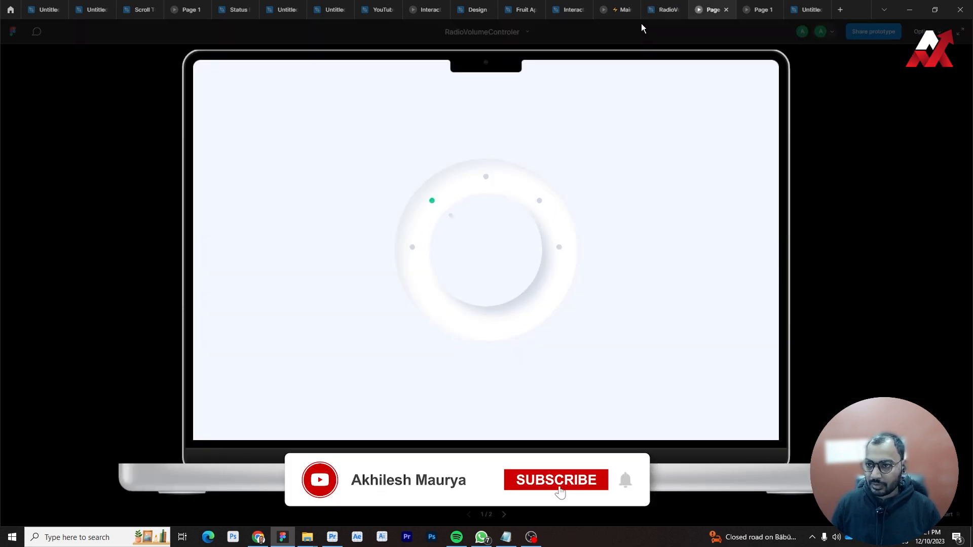
{"action": "left_click", "coordinate": [659, 10]}
{"action": "scroll", "coordinate": [575, 365], "scroll_direction": "up", "scroll_amount": 8}
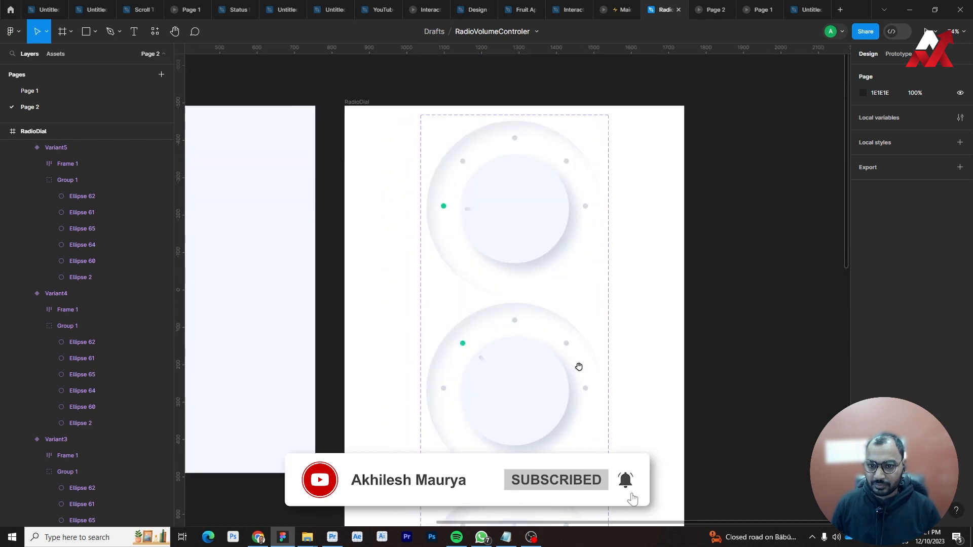
Link Variant2's left dot to the Default variant with an on-click Change to interaction.
{"action": "scroll", "coordinate": [545, 402], "scroll_direction": "down", "scroll_amount": 2}
{"action": "left_click", "coordinate": [502, 217]}
{"action": "left_click", "coordinate": [502, 217]}
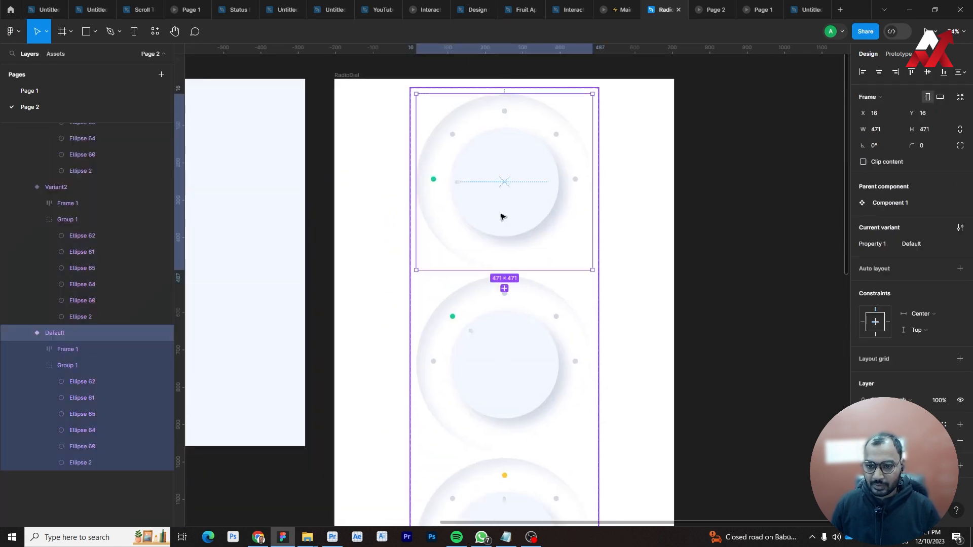
{"action": "left_click", "coordinate": [900, 54]}
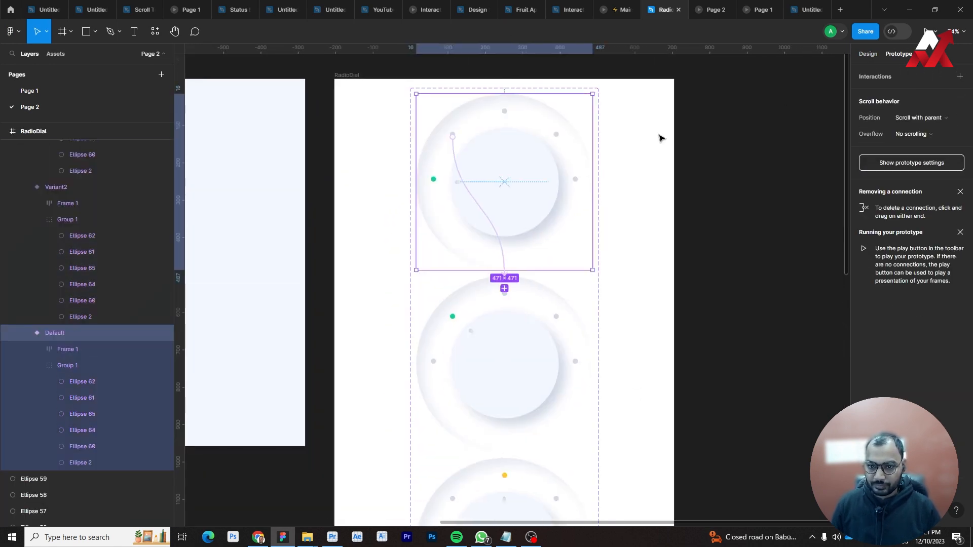
{"action": "left_click", "coordinate": [433, 363]}
{"action": "left_click_drag", "start_coordinate": [433, 363], "coordinate": [445, 243]}
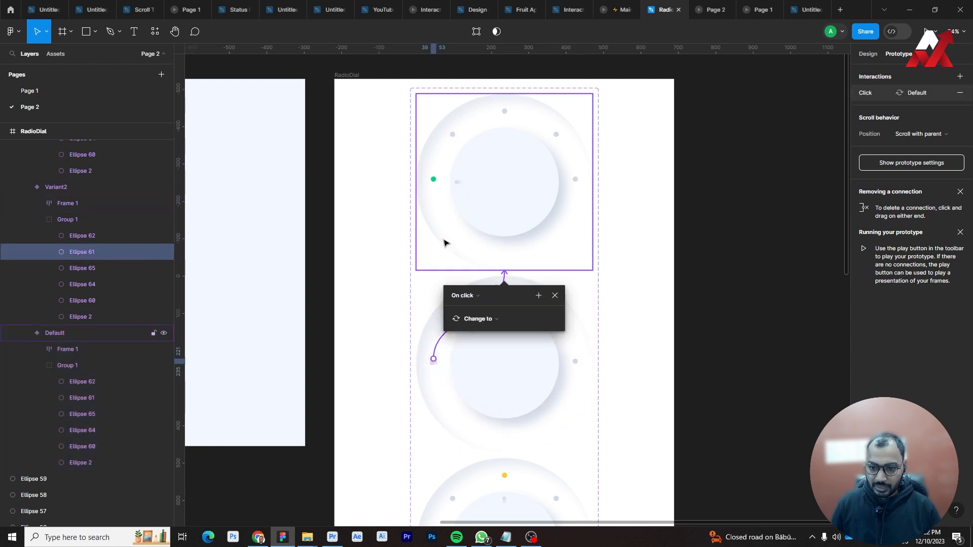
{"action": "left_click", "coordinate": [555, 295]}
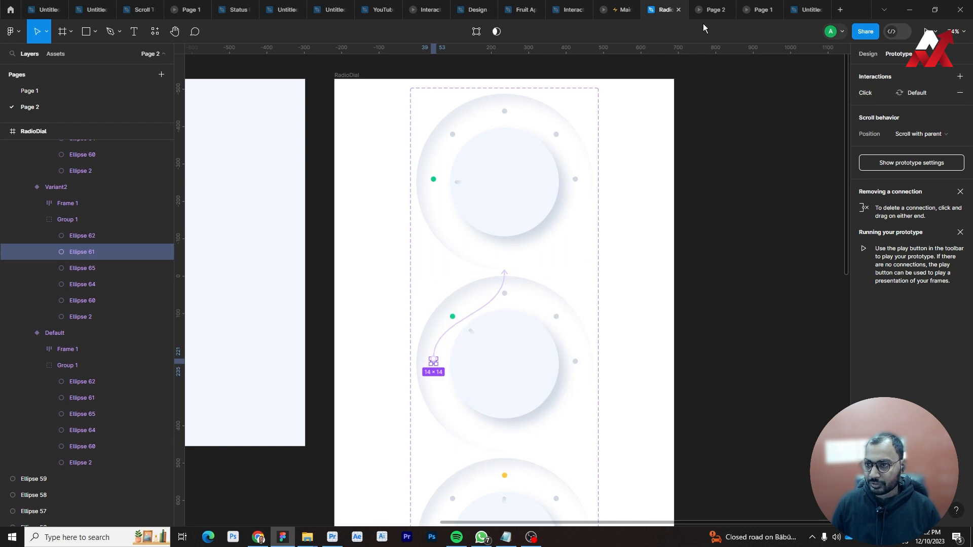
Test switching between the left and upper-left dots in the prototype preview and return to the design file.
{"action": "left_click", "coordinate": [709, 11]}
{"action": "left_click", "coordinate": [412, 248]}
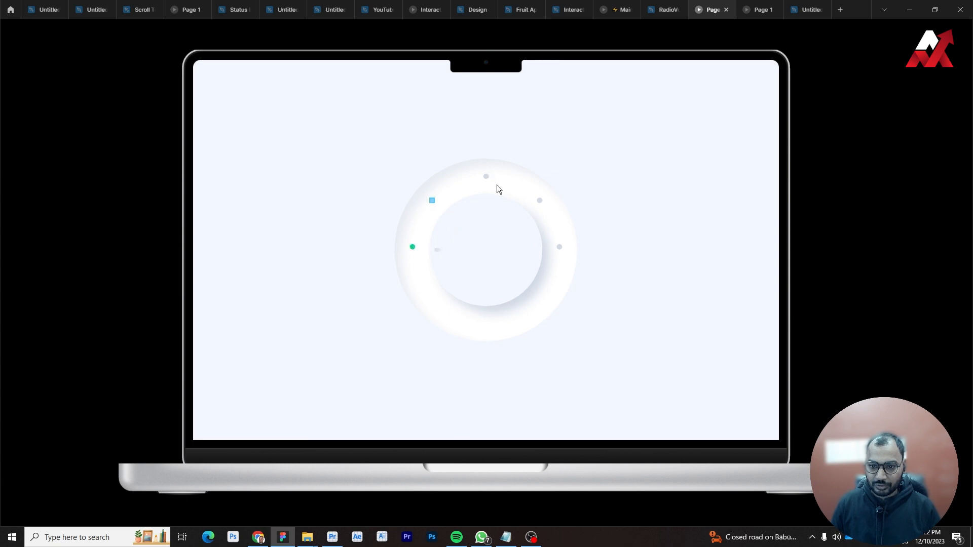
{"action": "left_click", "coordinate": [656, 16]}
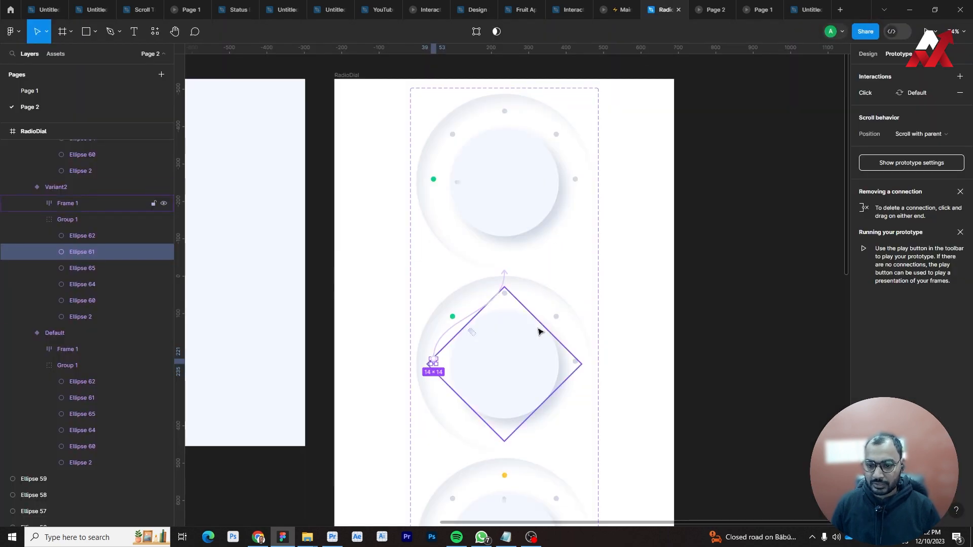
Link the Default variant's top dot to Variant3 with an on-click Change to interaction using Smart animate and 800 ms.
{"action": "left_click", "coordinate": [679, 307]}
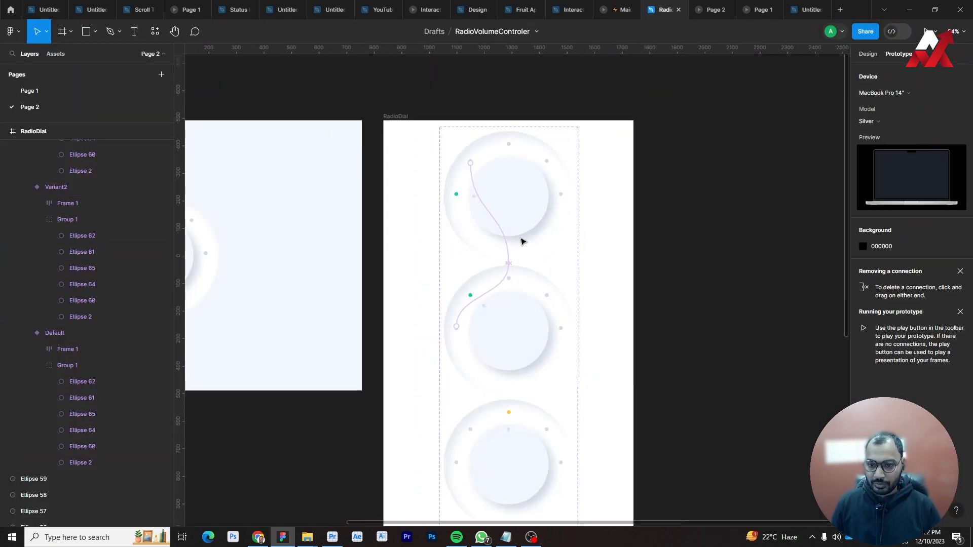
{"action": "left_click", "coordinate": [508, 144], "text": "ctrl"}
{"action": "scroll", "coordinate": [592, 275], "scroll_direction": "down", "scroll_amount": 1}
{"action": "left_click_drag", "start_coordinate": [591, 275], "coordinate": [578, 236]}
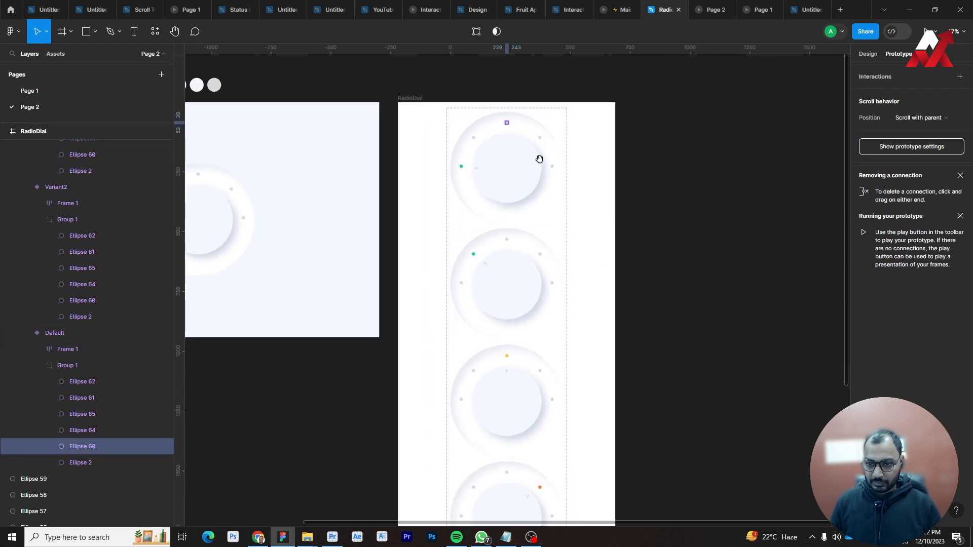
{"action": "left_click_drag", "start_coordinate": [509, 123], "coordinate": [529, 357]}
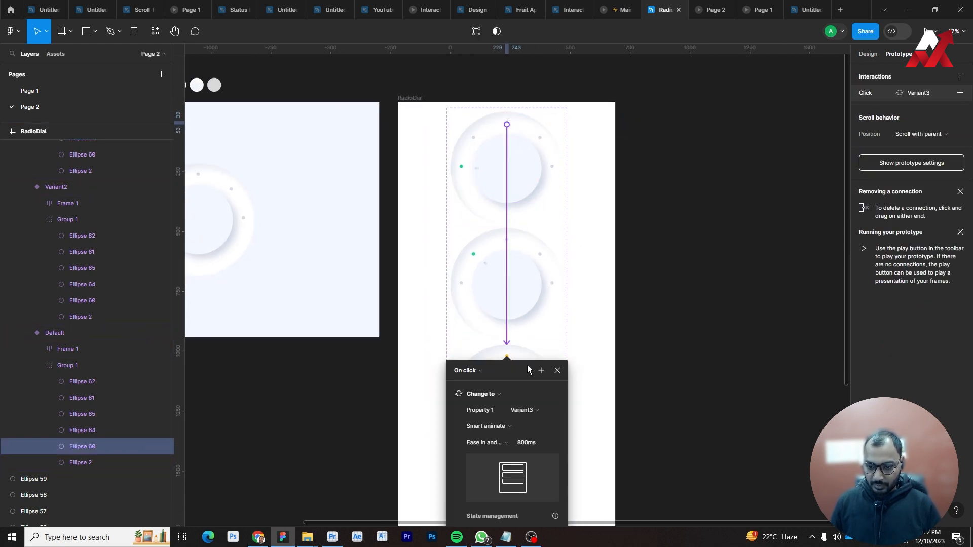
{"action": "left_click", "coordinate": [558, 370]}
Link the Default variant's upper-right dot to Variant4 and its right dot to Variant5.
{"action": "scroll", "coordinate": [566, 82], "scroll_direction": "down", "scroll_amount": 2}
{"action": "left_click", "coordinate": [548, 119], "text": "ctrl"}
{"action": "left_click", "coordinate": [557, 139], "text": "ctrl"}
{"action": "left_click_drag", "start_coordinate": [557, 139], "coordinate": [533, 451]}
{"action": "left_click", "coordinate": [575, 455]}
Link Variant2's top, upper-right and right dots to Variant3, Variant4 and Variant5 respectively.
{"action": "left_click", "coordinate": [561, 306], "text": "ctrl"}
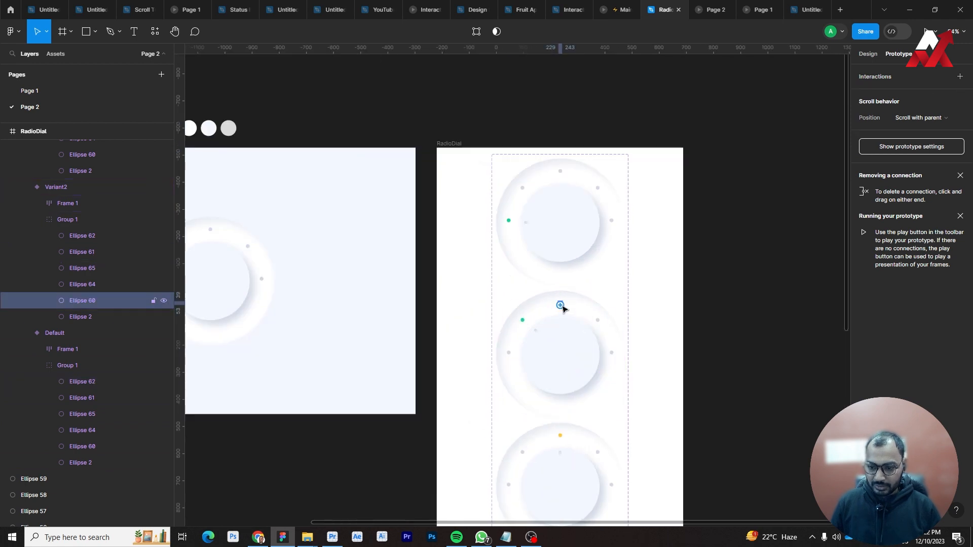
{"action": "left_click_drag", "start_coordinate": [540, 210], "coordinate": [542, 304]}
{"action": "left_click", "coordinate": [564, 220], "text": "ctrl"}
{"action": "left_click", "coordinate": [572, 240], "text": "ctrl"}
{"action": "left_click_drag", "start_coordinate": [572, 239], "coordinate": [583, 476]}
Link Variant3's grey dots to the variants in which each of those dots is coloured.
{"action": "scroll", "coordinate": [500, 83], "scroll_direction": "up", "scroll_amount": 2}
{"action": "left_click", "coordinate": [513, 422], "text": "ctrl"}
{"action": "left_click_drag", "start_coordinate": [512, 422], "coordinate": [512, 383]}
{"action": "left_click", "coordinate": [525, 394], "text": "ctrl"}
{"action": "left_click", "coordinate": [524, 178], "text": "ctrl"}
Link Variant4's left, upper-left, top and right dots to Default, Variant2, Variant3 and Variant5 respectively.
{"action": "left_click_drag", "start_coordinate": [434, 294], "coordinate": [488, 154]}
{"action": "left_click", "coordinate": [499, 420], "text": "ctrl"}
{"action": "left_click_drag", "start_coordinate": [500, 420], "coordinate": [510, 254]}
{"action": "left_click", "coordinate": [533, 405], "text": "ctrl"}
{"action": "left_click", "coordinate": [552, 202], "text": "ctrl"}
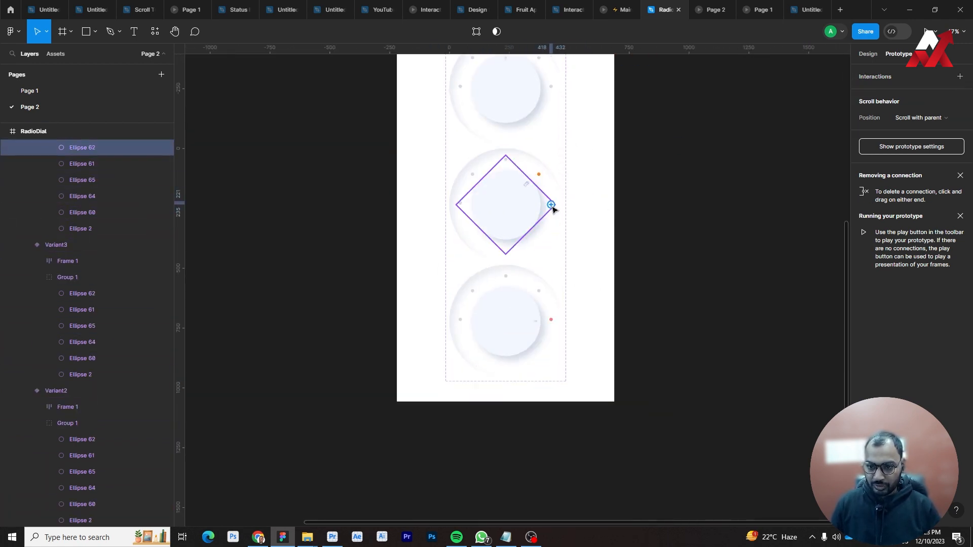
{"action": "left_click_drag", "start_coordinate": [552, 203], "coordinate": [543, 294]}
Link Variant5's left, upper-left, top and upper-right dots to Default, Variant2, Variant3 and Variant4 respectively.
{"action": "left_click_drag", "start_coordinate": [522, 418], "coordinate": [527, 178]}
{"action": "left_click", "coordinate": [530, 402], "text": "ctrl"}
{"action": "left_click_drag", "start_coordinate": [530, 402], "coordinate": [541, 305]}
{"action": "left_click", "coordinate": [547, 394], "text": "ctrl"}
{"action": "left_click", "coordinate": [564, 402], "text": "ctrl"}
{"action": "left_click_drag", "start_coordinate": [565, 402], "coordinate": [524, 376]}
Test the finished dial in the prototype preview by activating its different dots.
{"action": "left_click", "coordinate": [715, 10]}
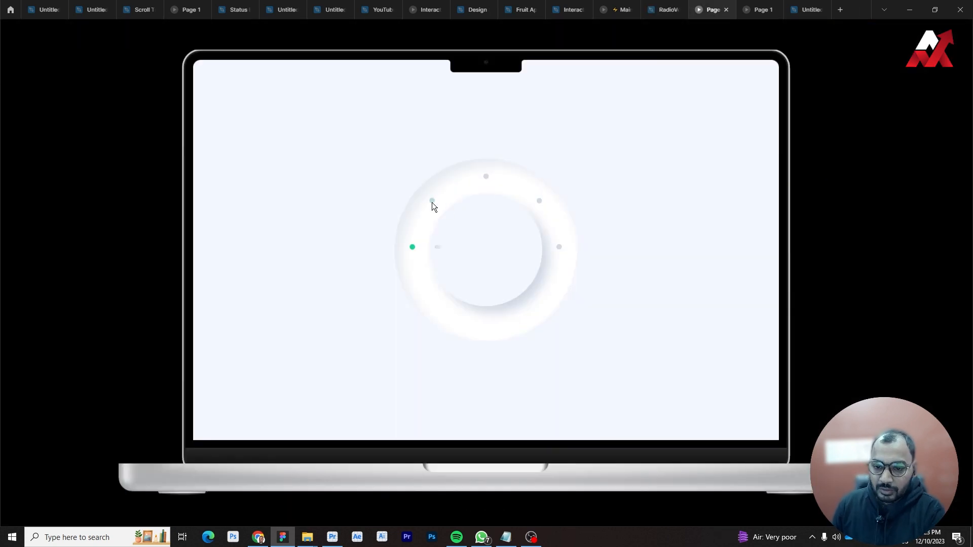
{"action": "left_click", "coordinate": [568, 251]}
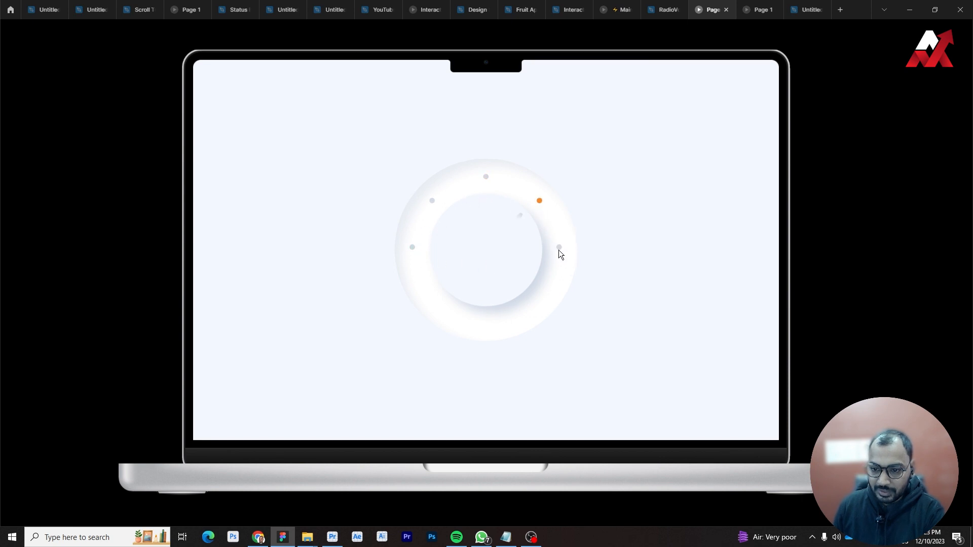
{"action": "left_click", "coordinate": [433, 201]}
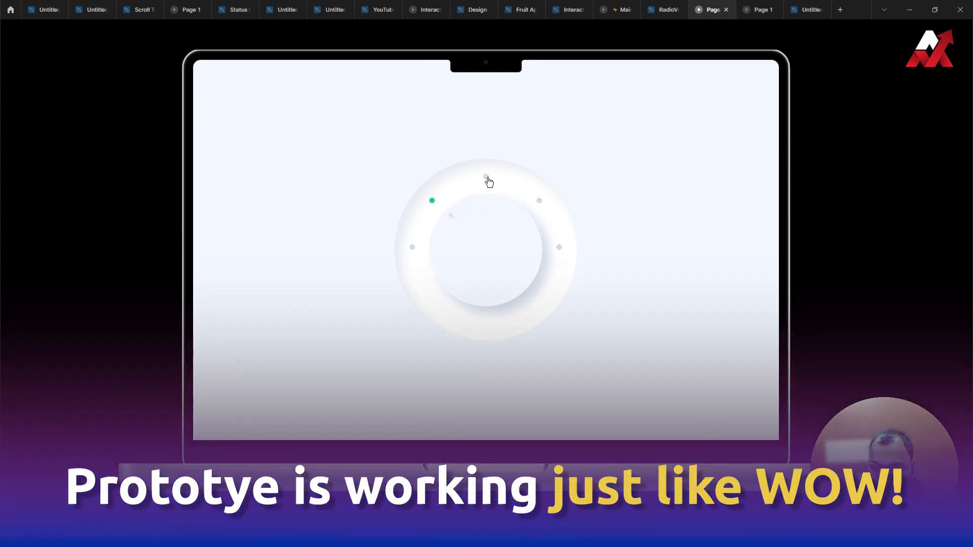